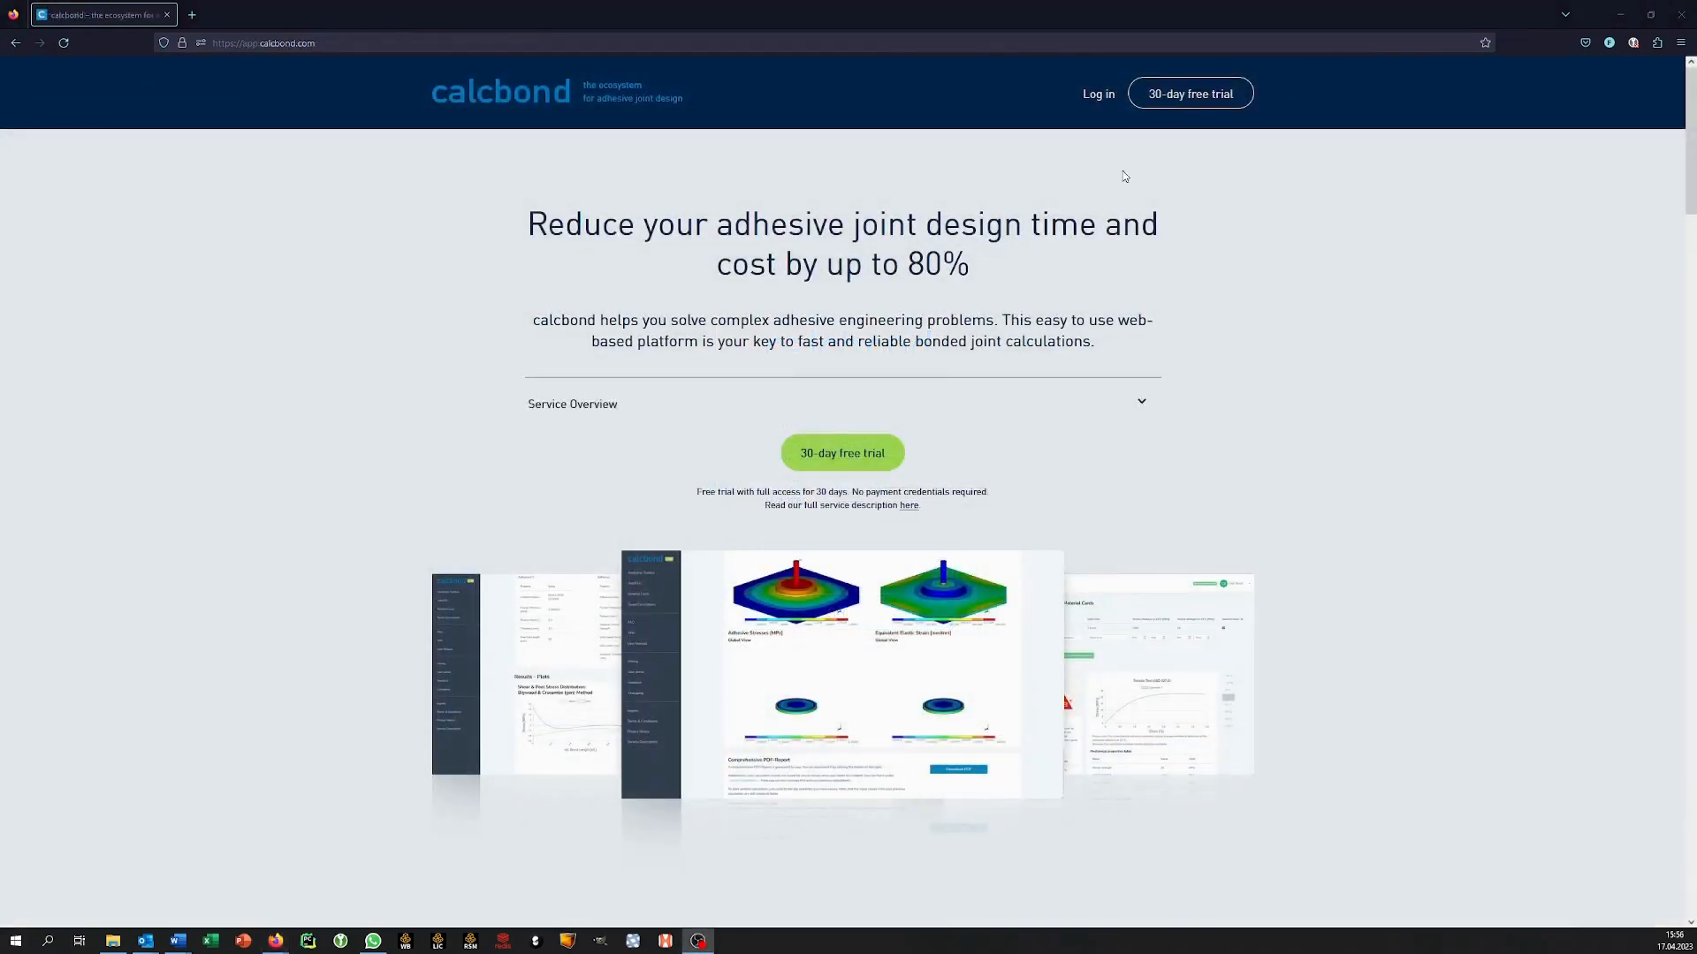
Register for the calcbond 30-day free trial by filling in the registration form, including the first name, and allowing non-technical cookies.
left_click(1099, 93)
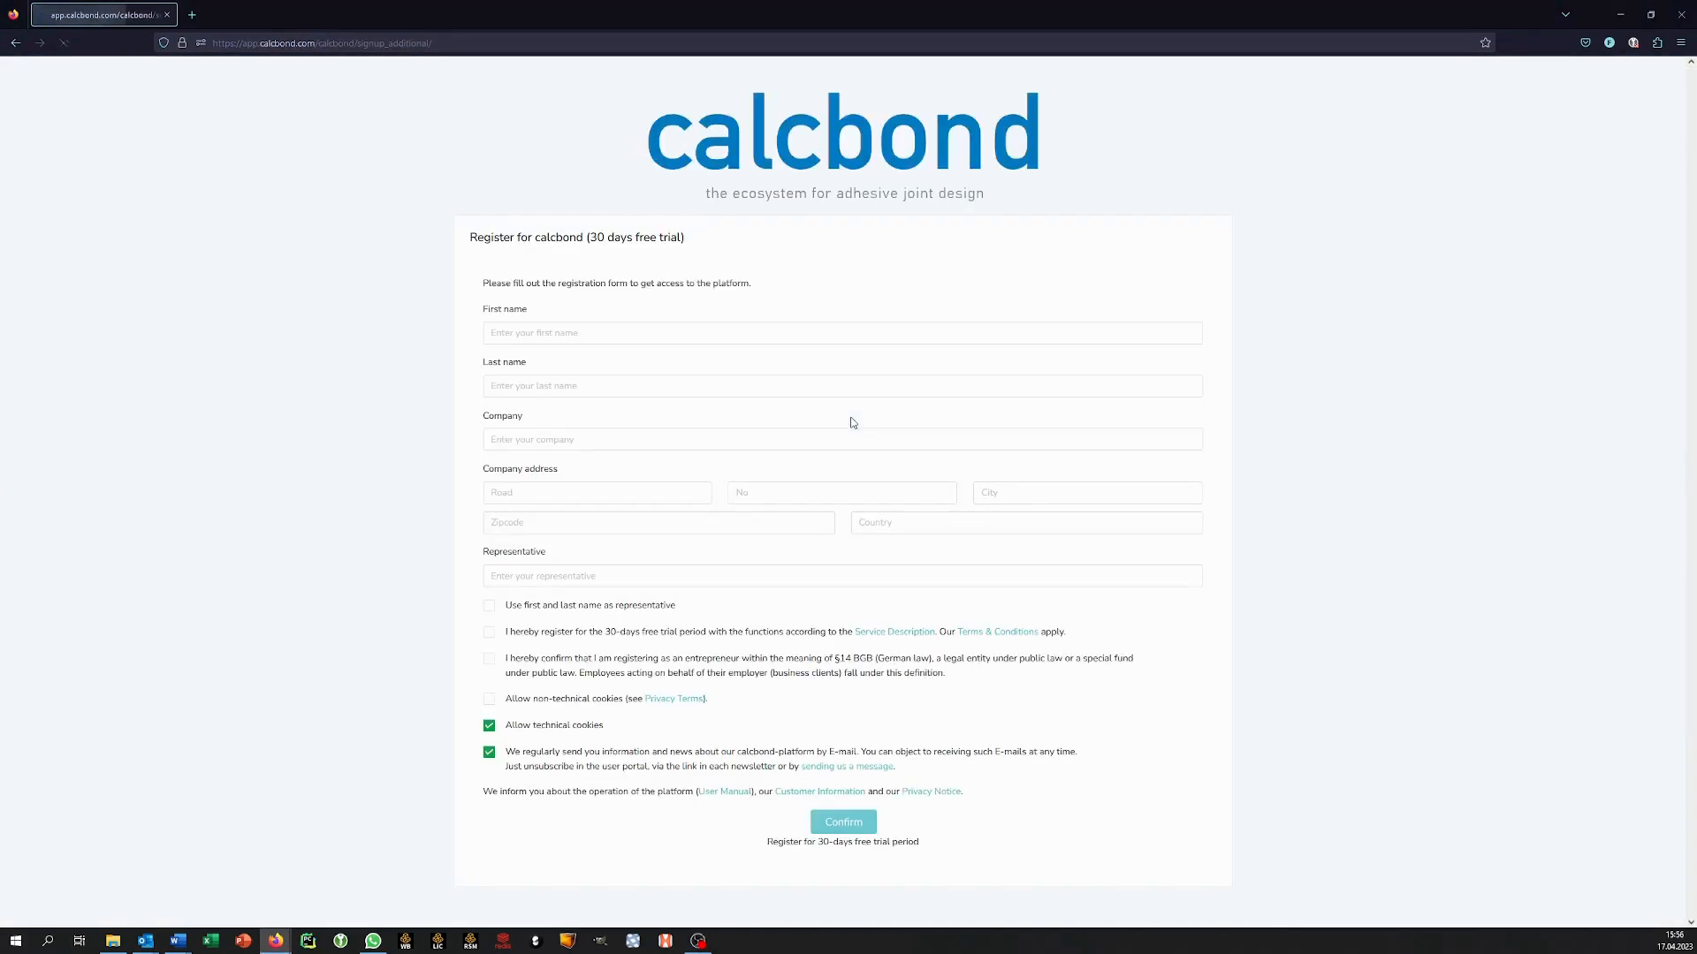
left_click(821, 398)
left_click(690, 332)
type("Sales")
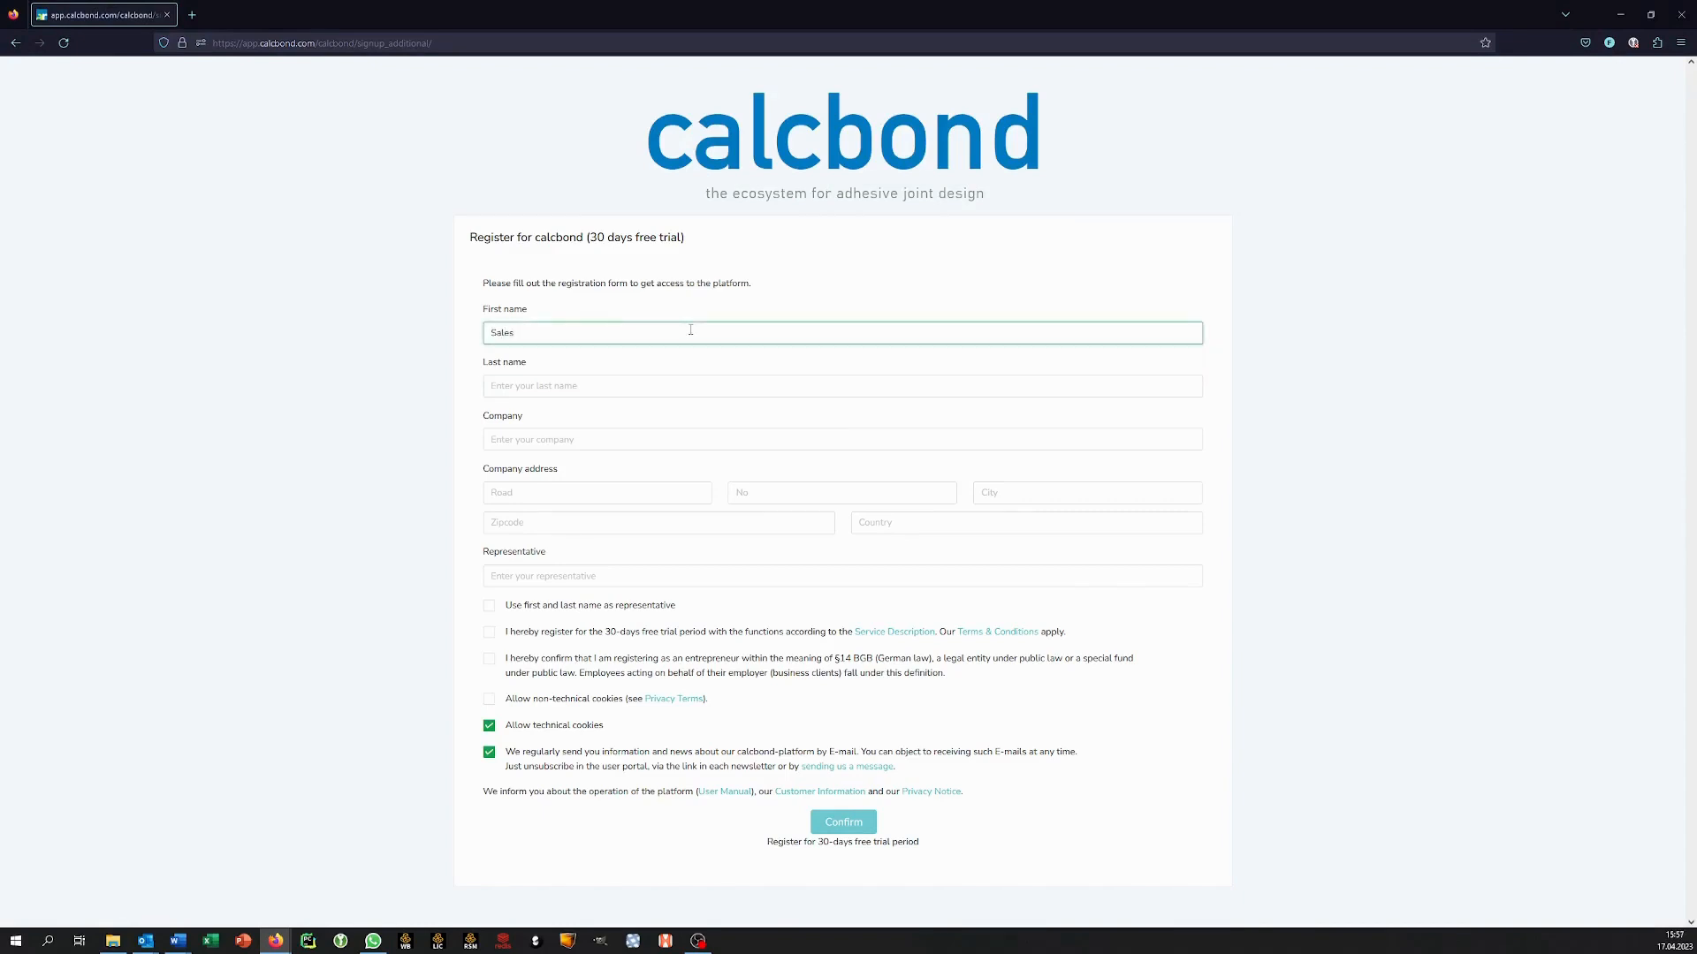
key("Tab")
left_click(490, 699)
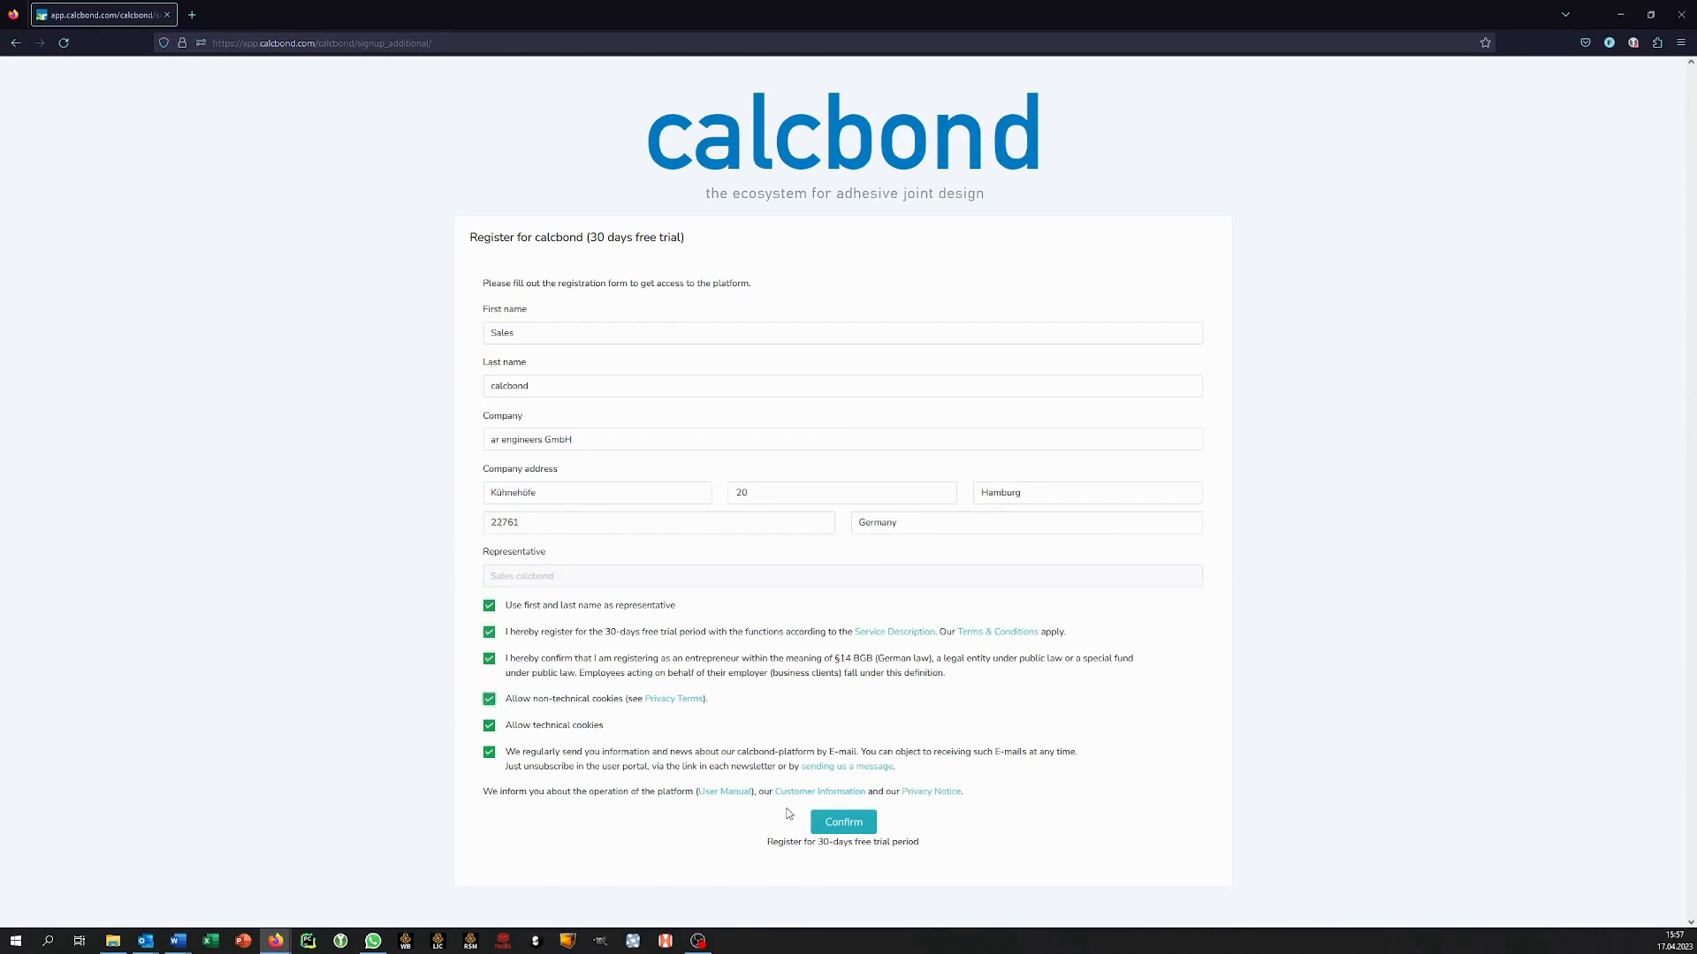
left_click(843, 828)
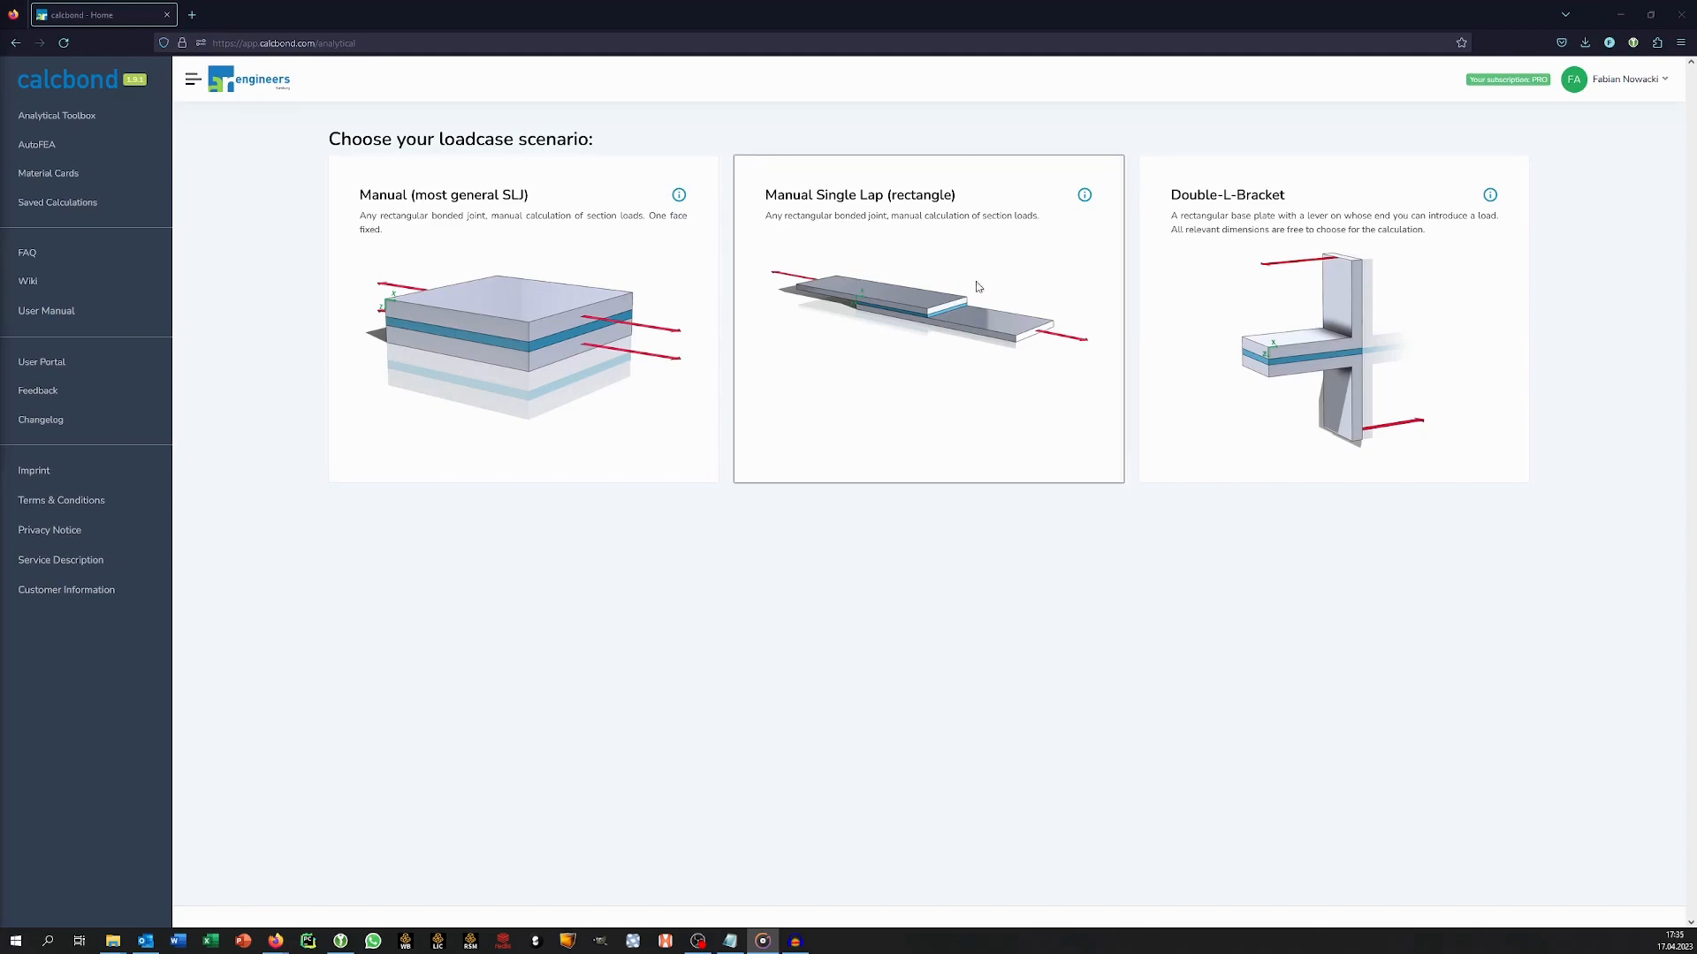
Select the Manual Single Lap (rectangle) loadcase scenario and go to its data entry.
mouse_move(1085, 195)
left_click(937, 389)
scroll(939, 415, "down", 4)
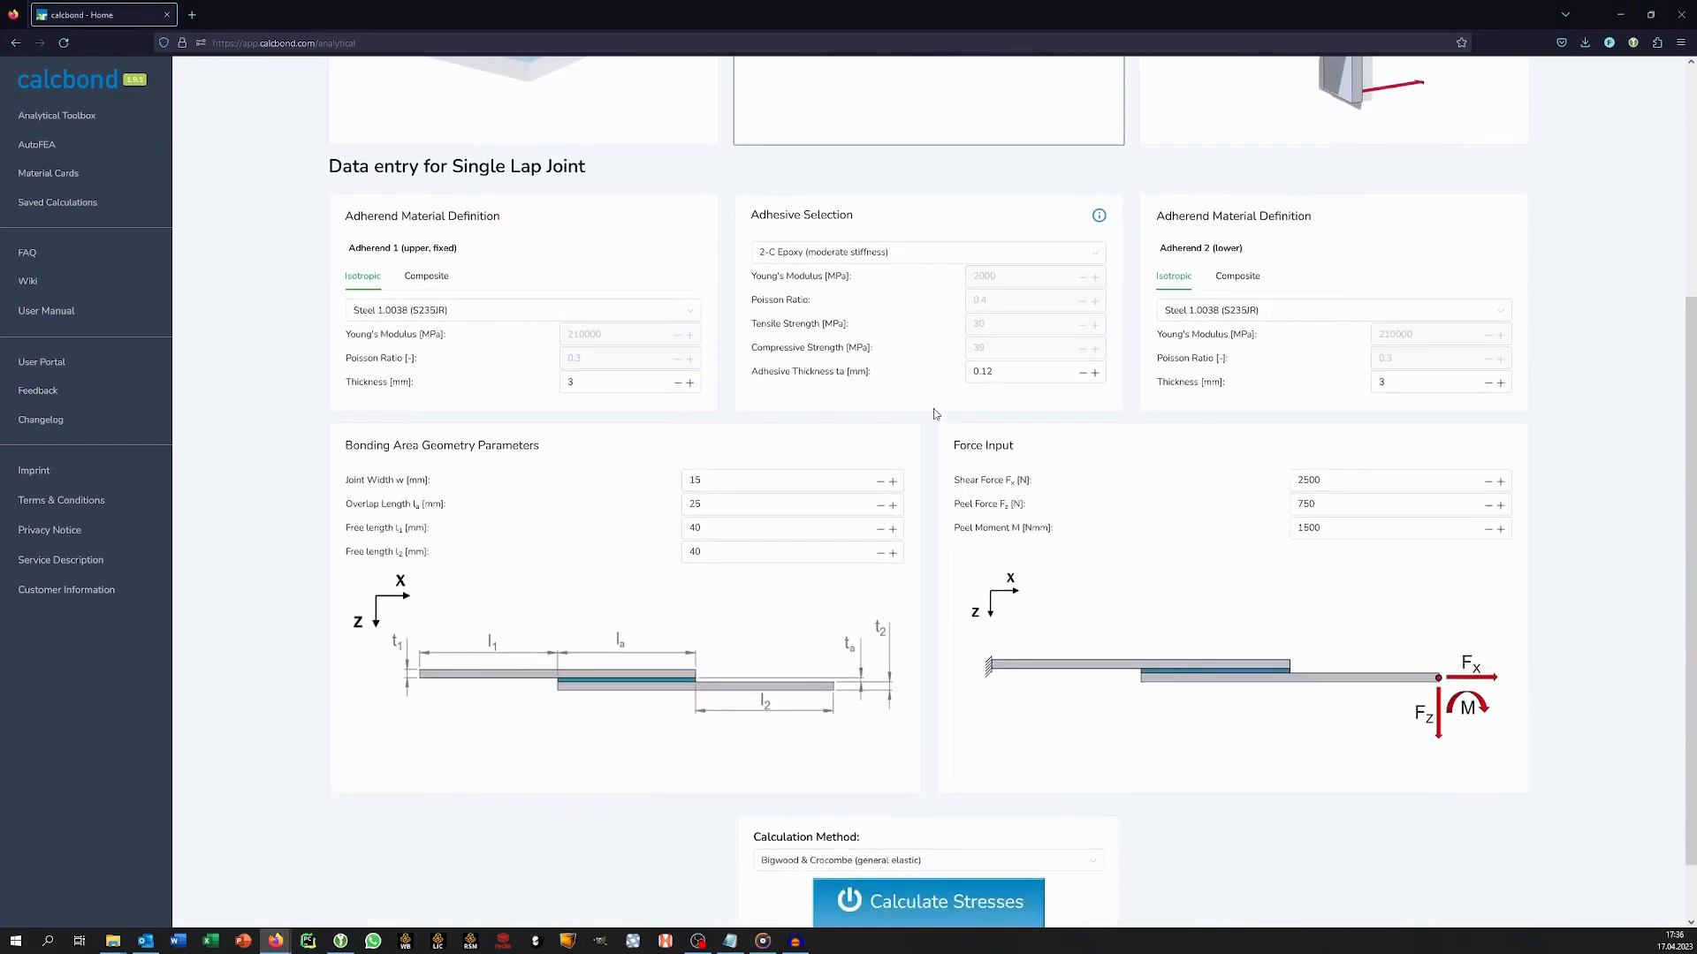
Set the adherend 1 material to Aluminium 3.3211 (EN AW 6061) and the adhesive to SikaPower-498/3.
left_click(548, 311)
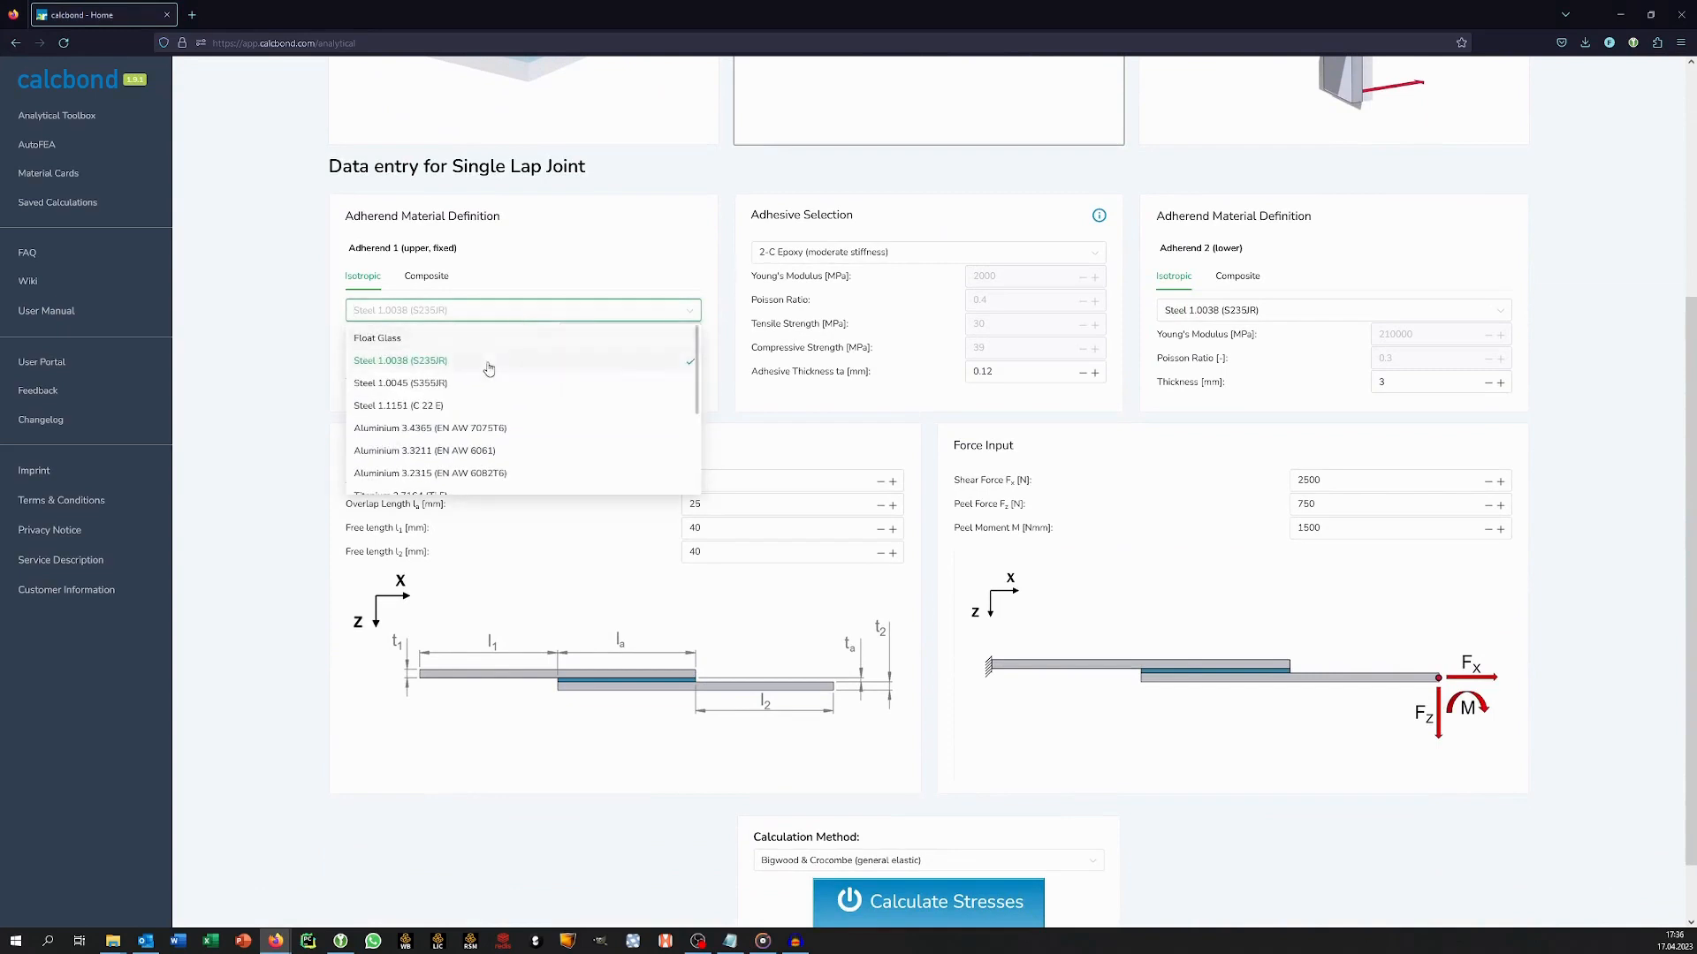
left_click(484, 450)
left_click(866, 254)
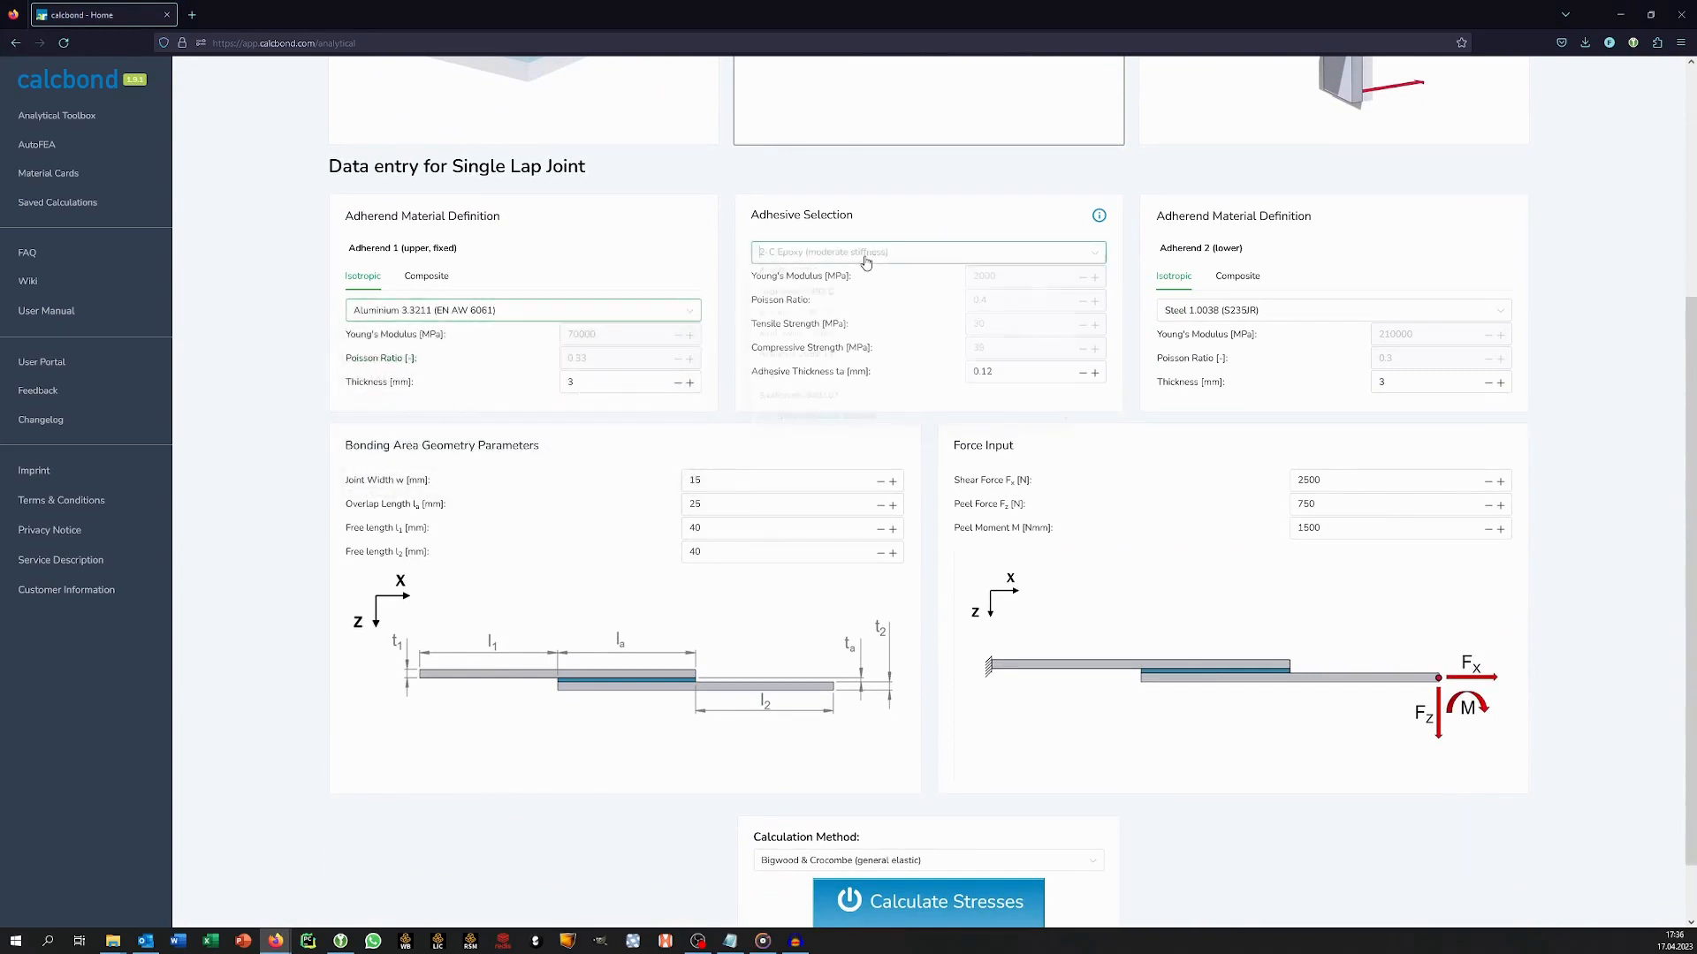
left_click(872, 336)
Define adherend 2 as a user-defined isotropic material with a Young's modulus of 85000 MPa and a thickness of 4.5 mm.
left_click(1206, 312)
scroll(1233, 479, "down", 5)
left_click(1228, 481)
double_click(1404, 336)
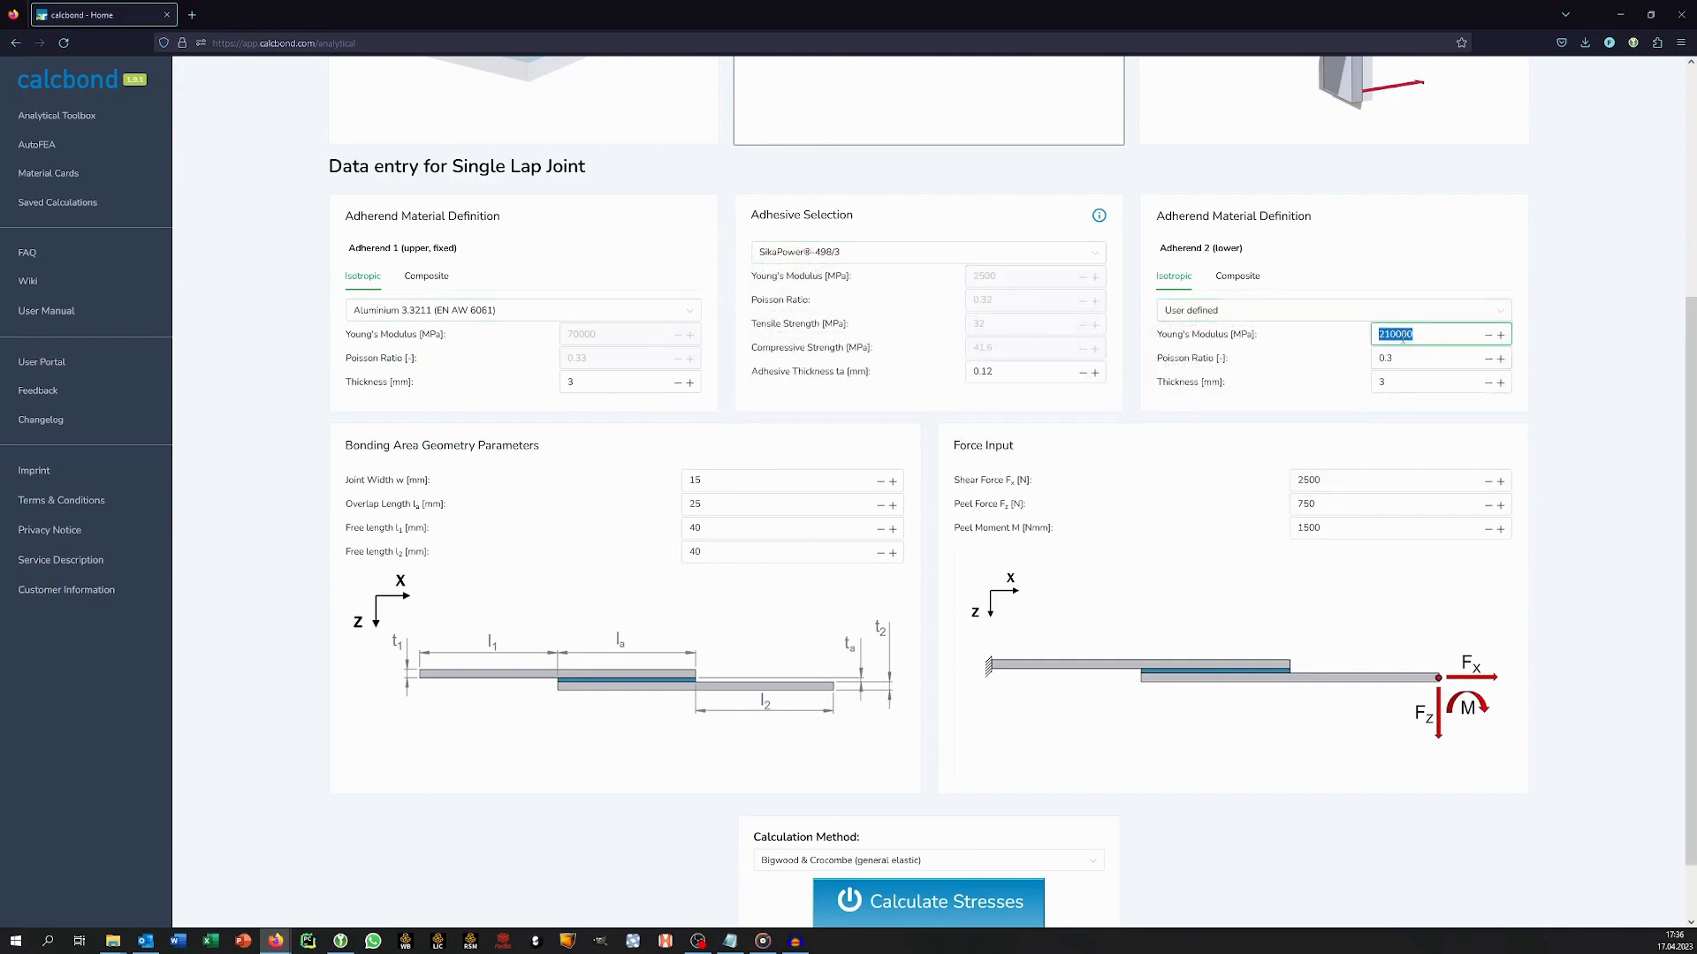
type("85000")
key("Tab")
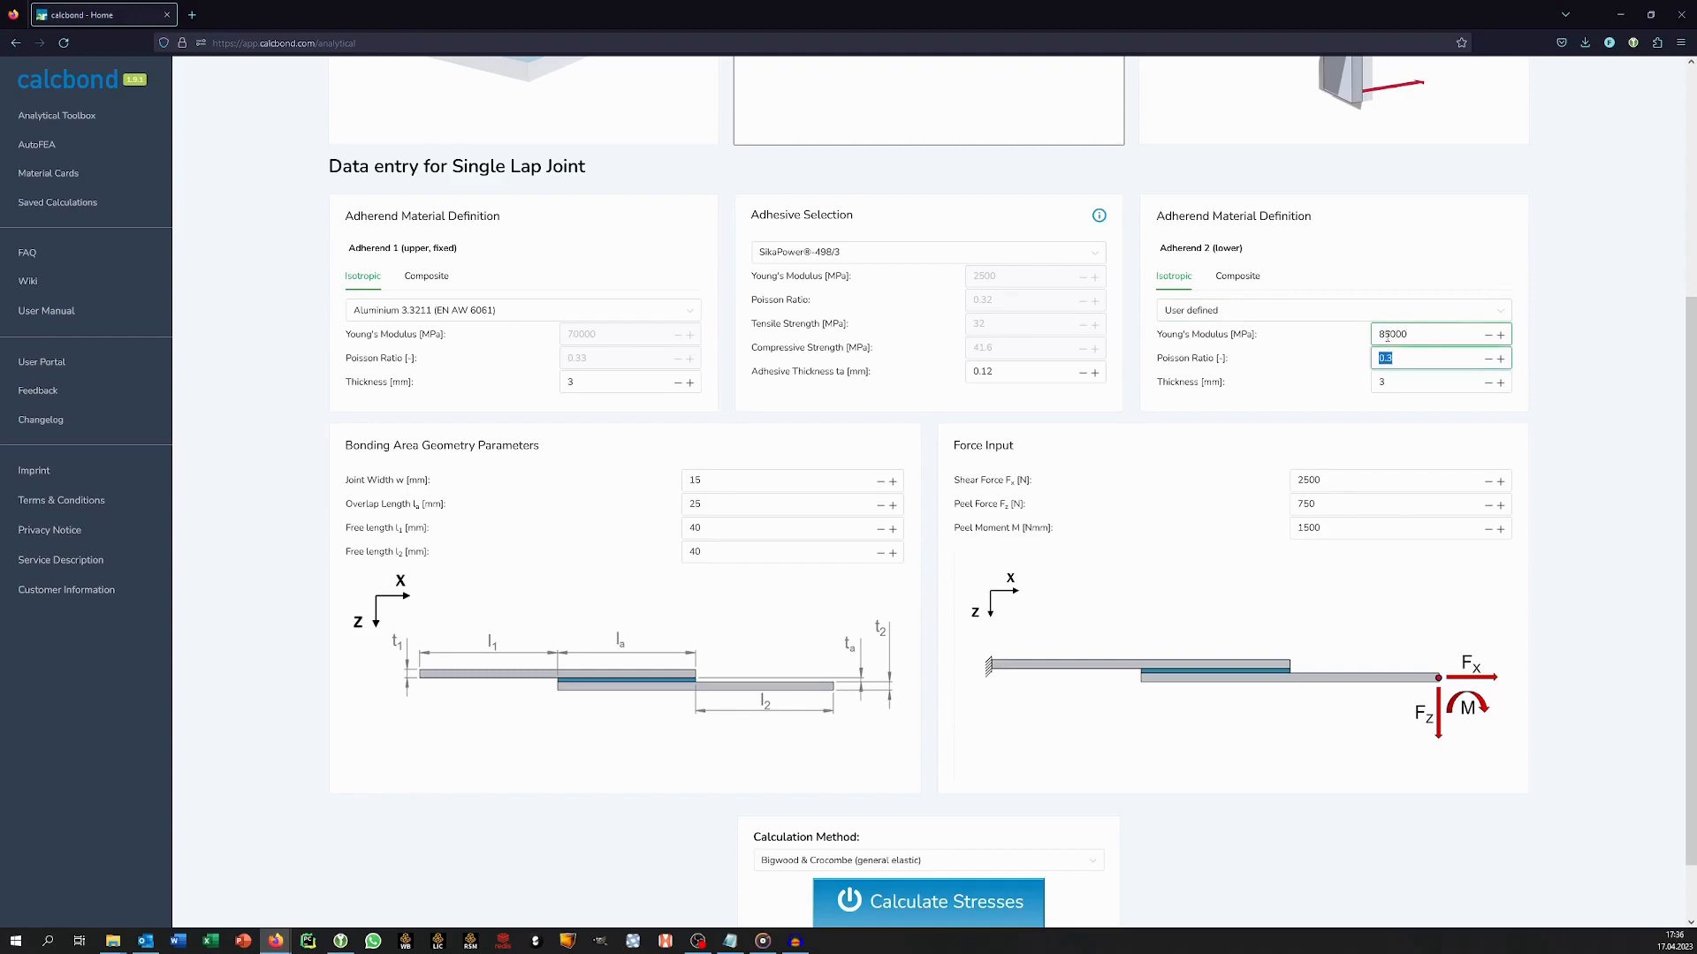
key("Tab")
type("4.")
left_click(1230, 389)
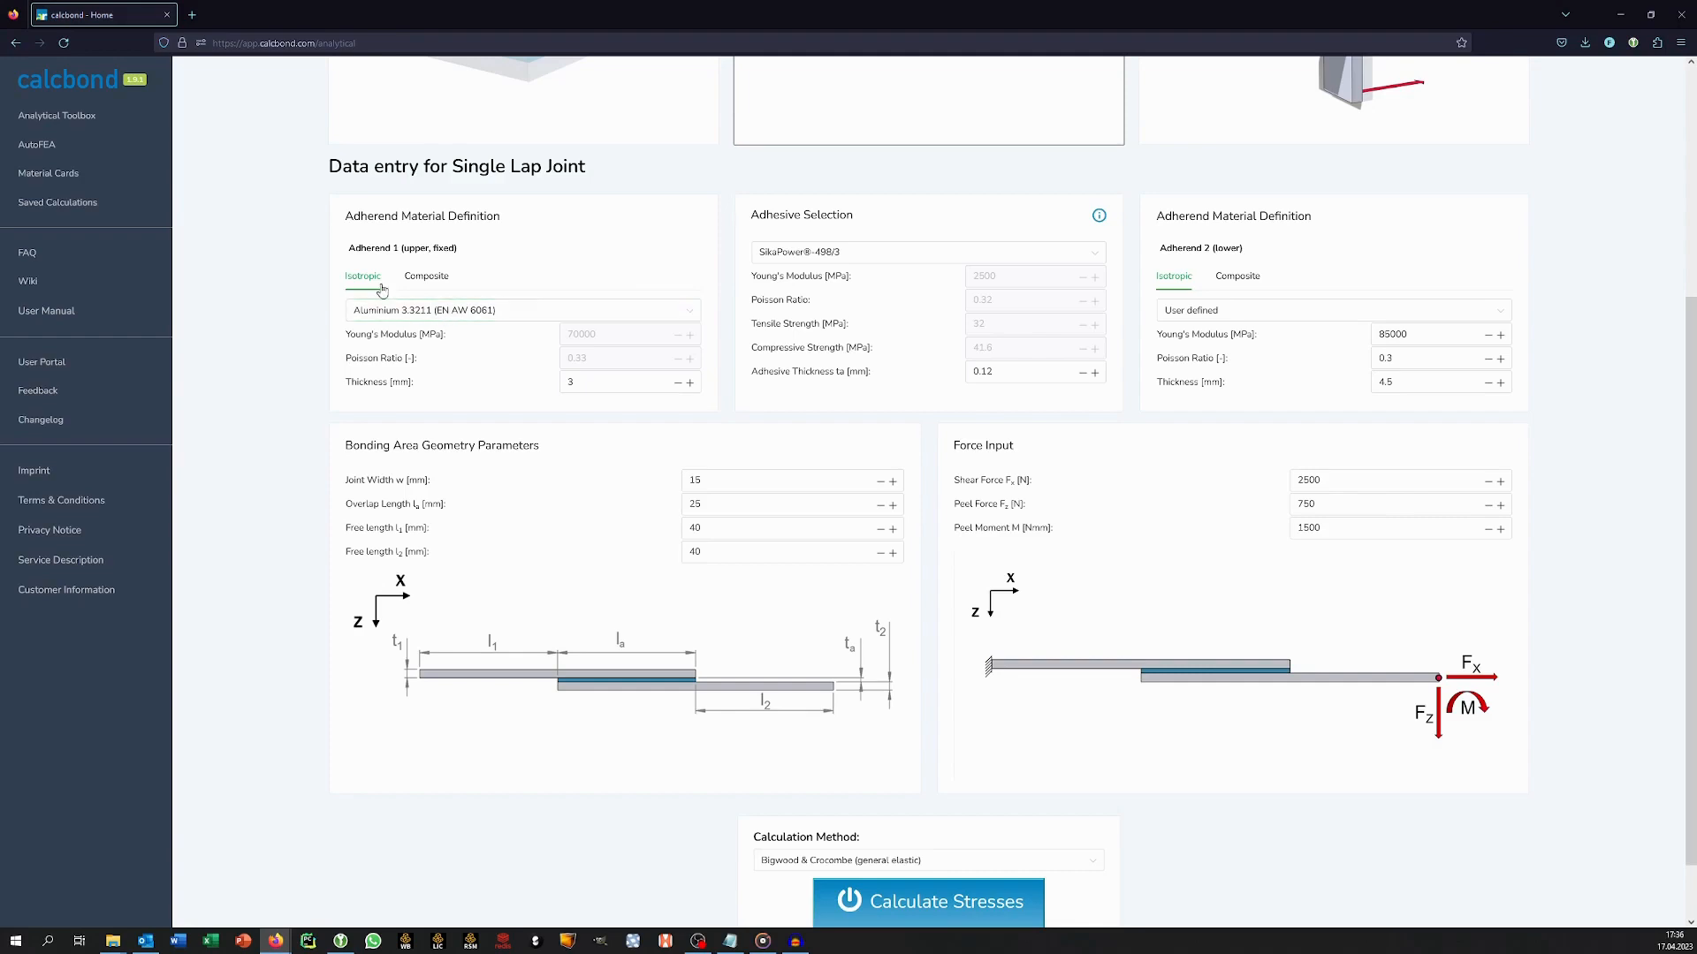
Define adherend 1 as a composite with 50% 0-degree and 50% 90-degree plies and a total laminate thickness of 3 mm.
left_click(436, 281)
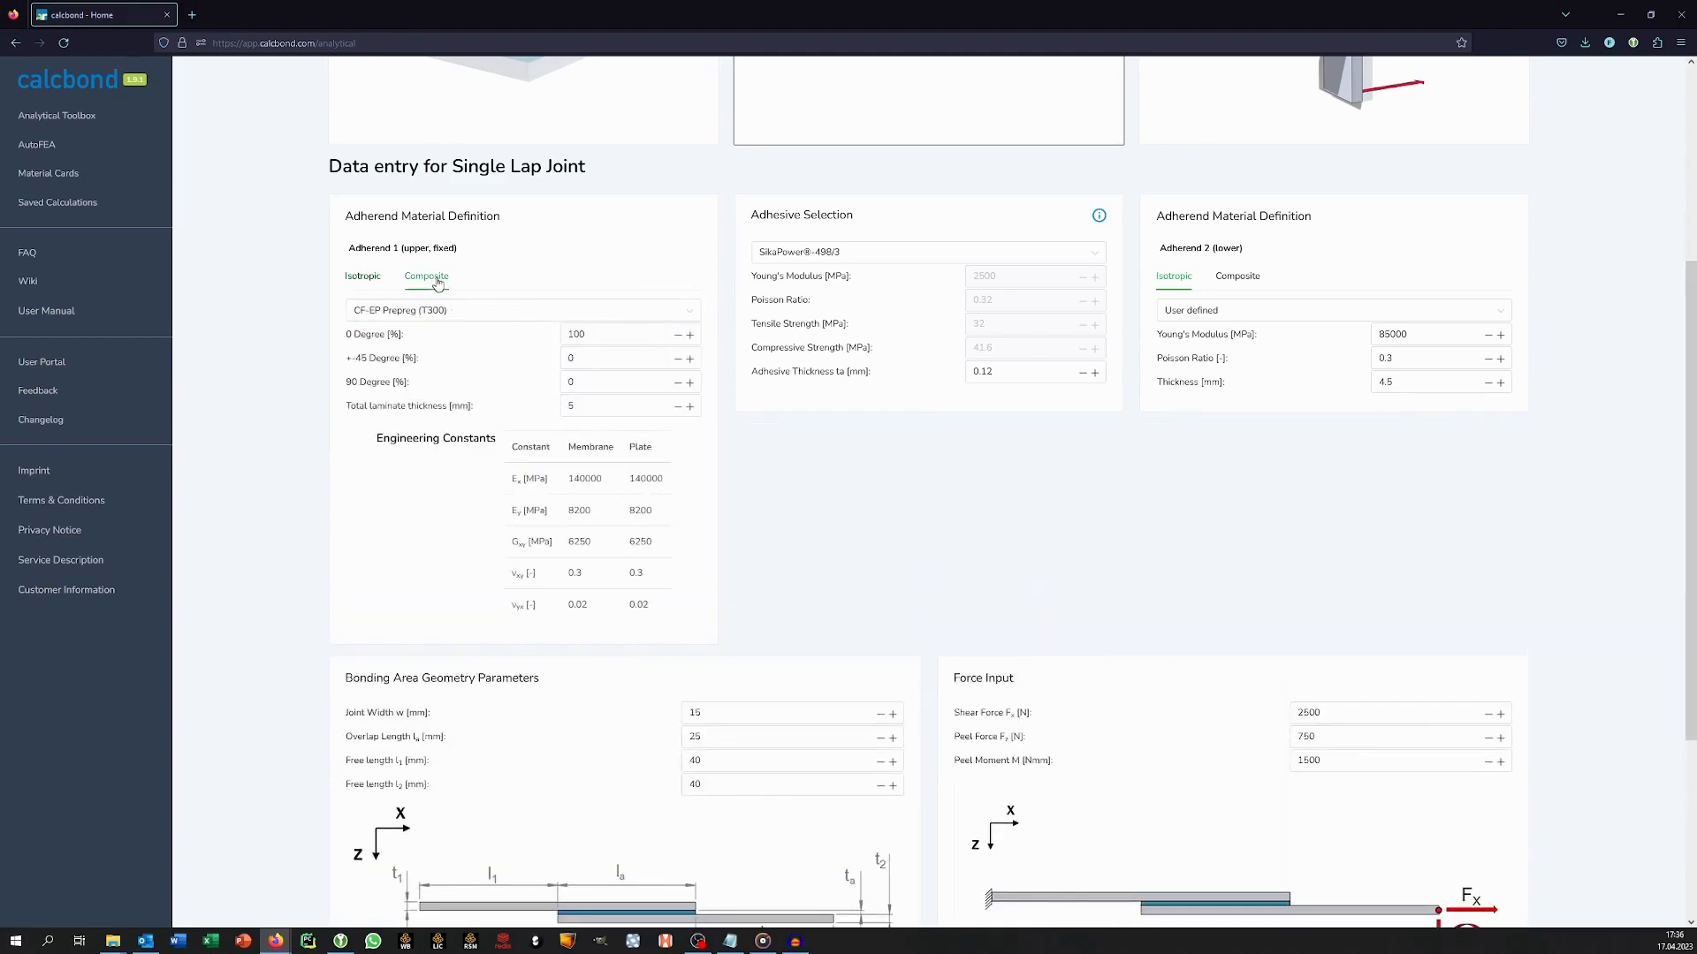
double_click(576, 334)
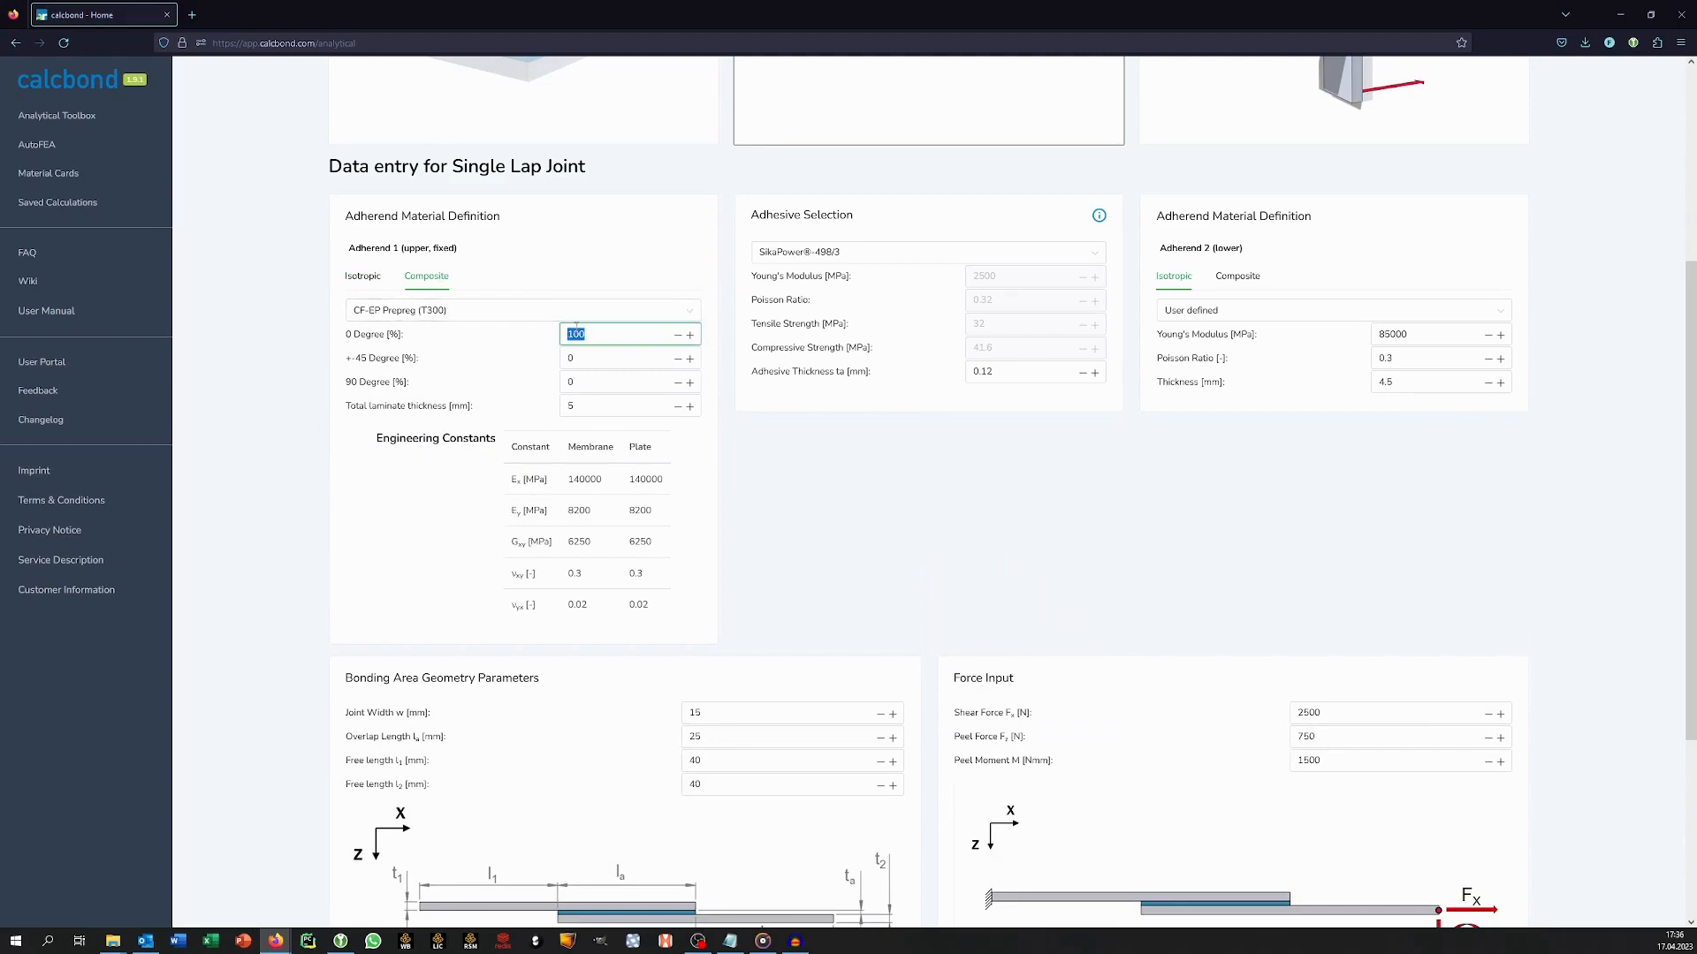
type("50")
key("Tab")
key("Tab")
type("50")
key("Tab")
type("3")
left_click(919, 434)
Set the adhesive thickness to 0.8 mm.
left_click(1020, 377)
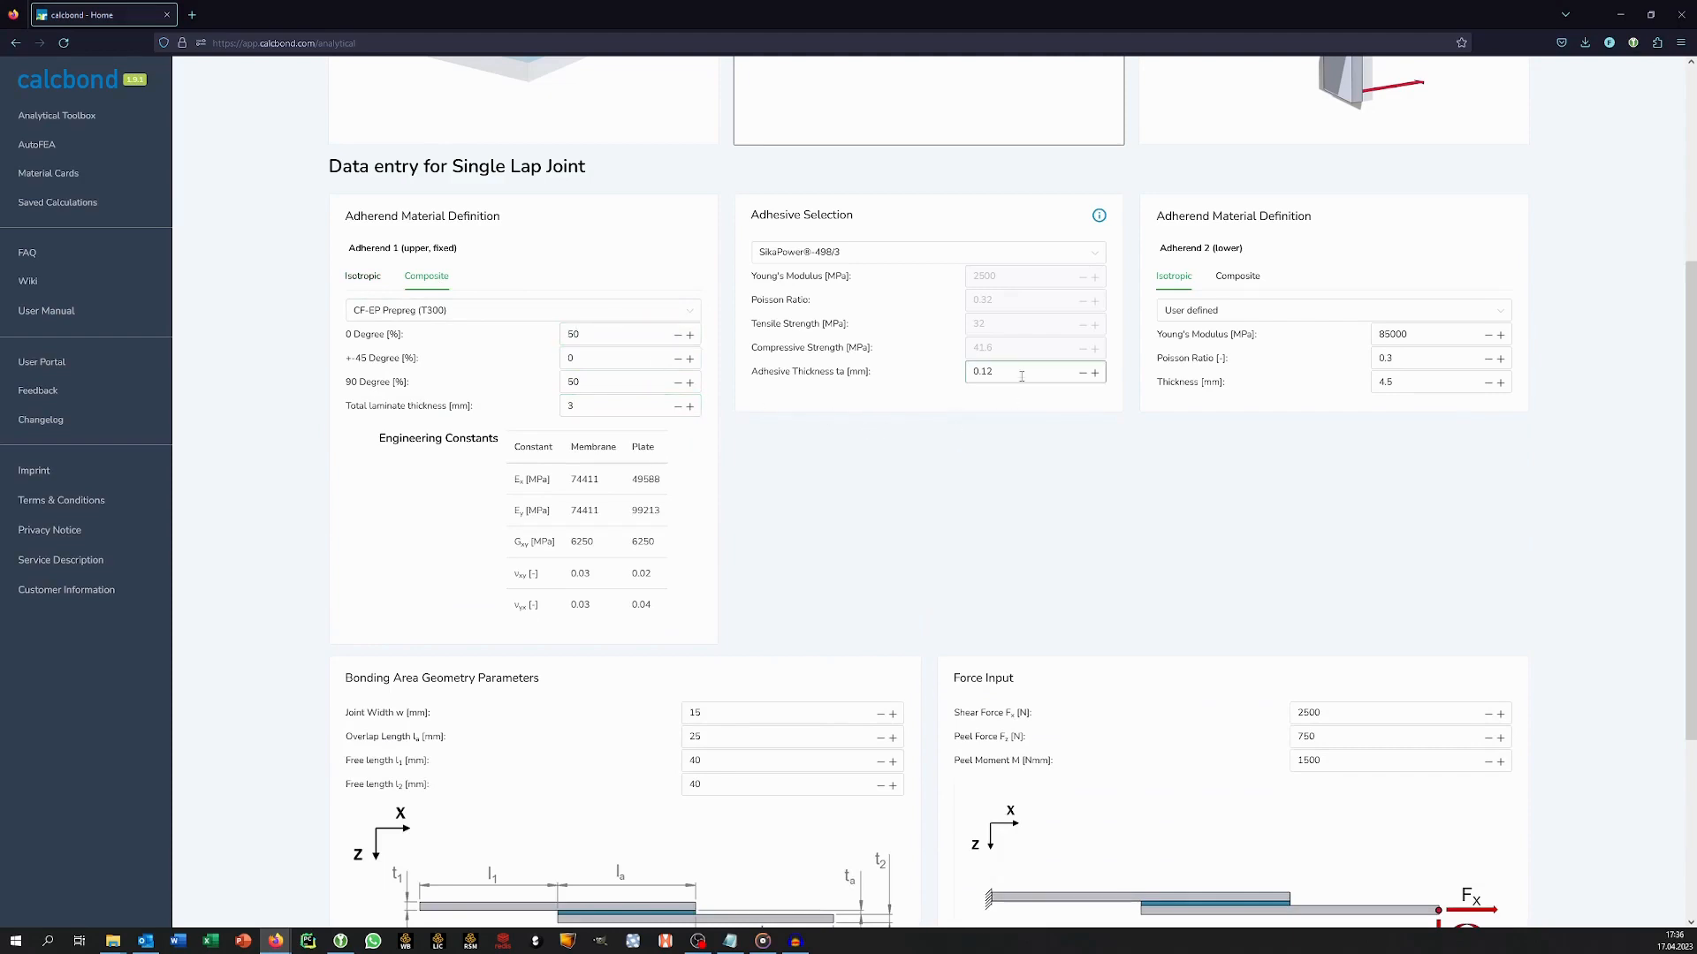
double_click(1021, 376)
type("8")
left_click(1038, 476)
Set the joint width of the bonding area to 30 mm.
scroll(760, 570, "down", 2)
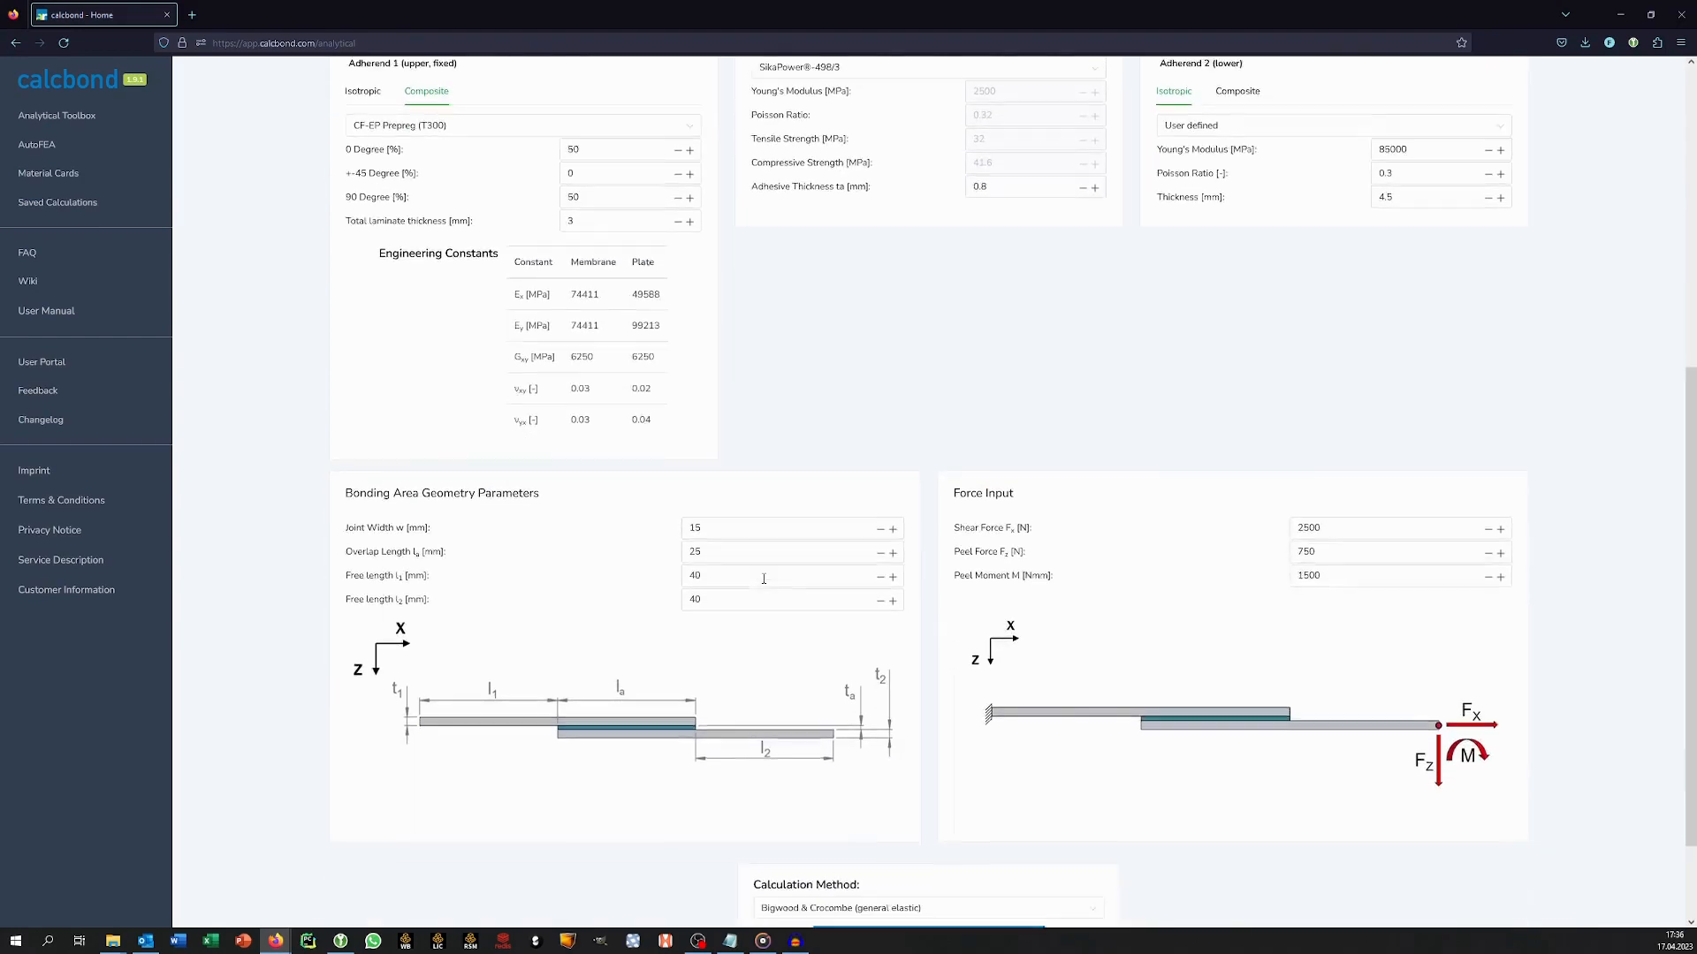
left_click(727, 510)
double_click(727, 510)
type("30")
left_click(1175, 566)
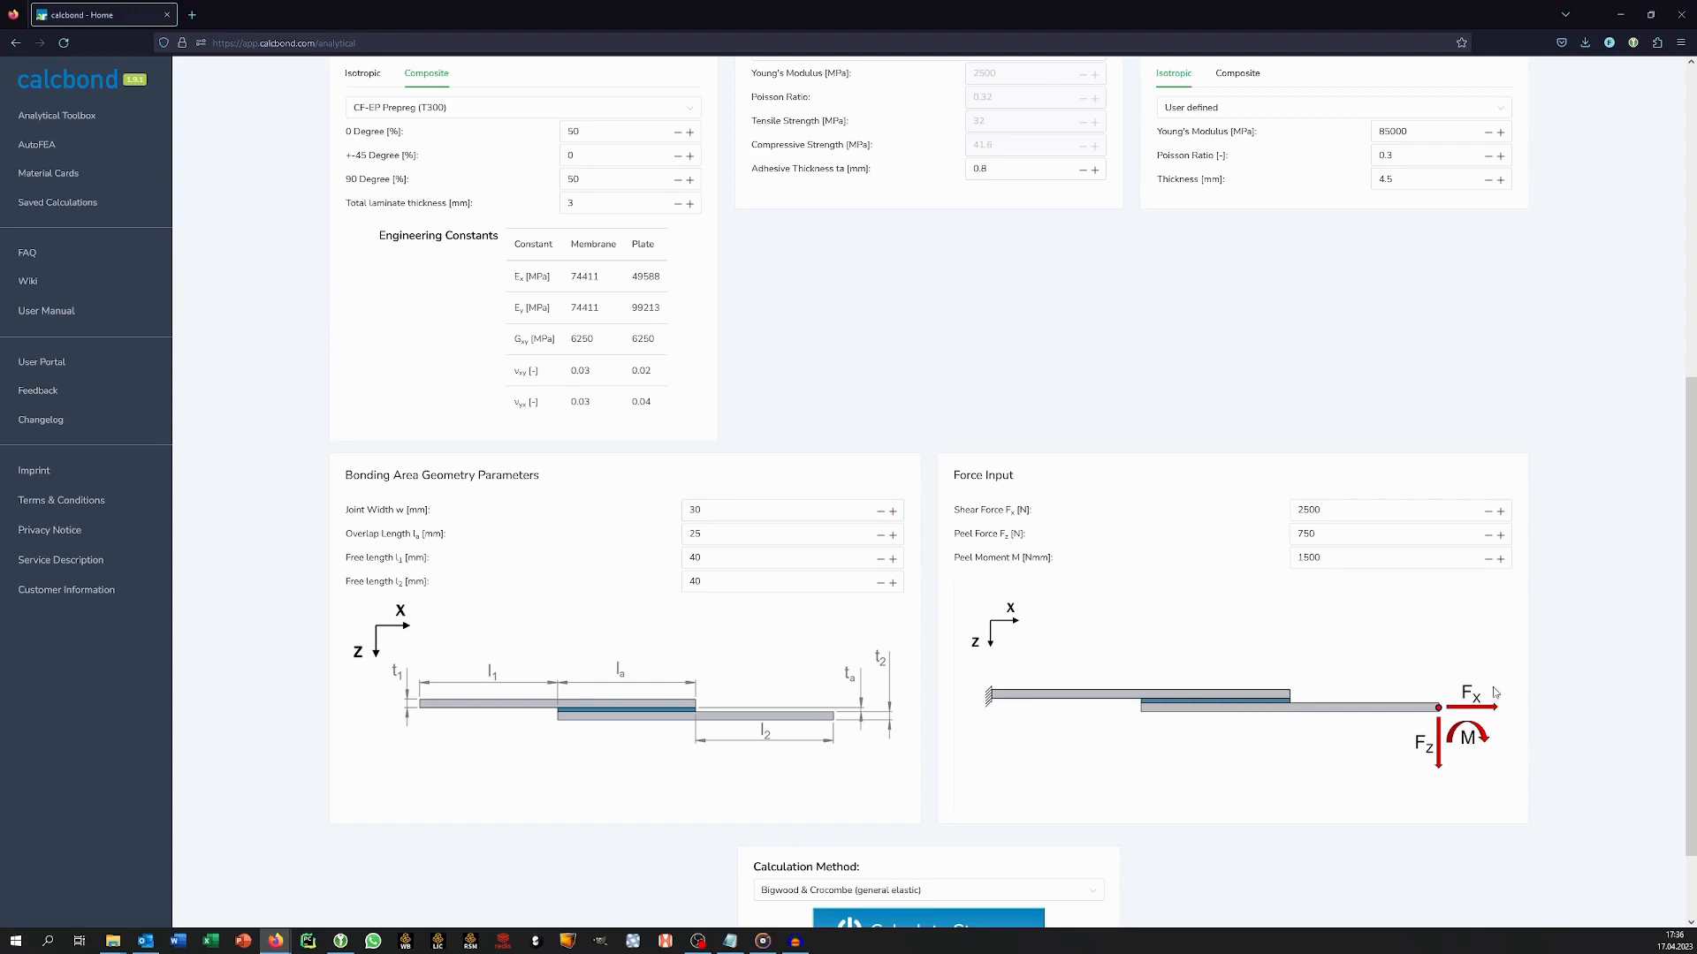
Set the loads to a shear force of 1850 N, a peel force of 0 N and a peel moment of 250 Nmm.
left_click(1352, 532)
left_click(1340, 557)
double_click(1334, 561)
type("250")
double_click(1316, 533)
type("0")
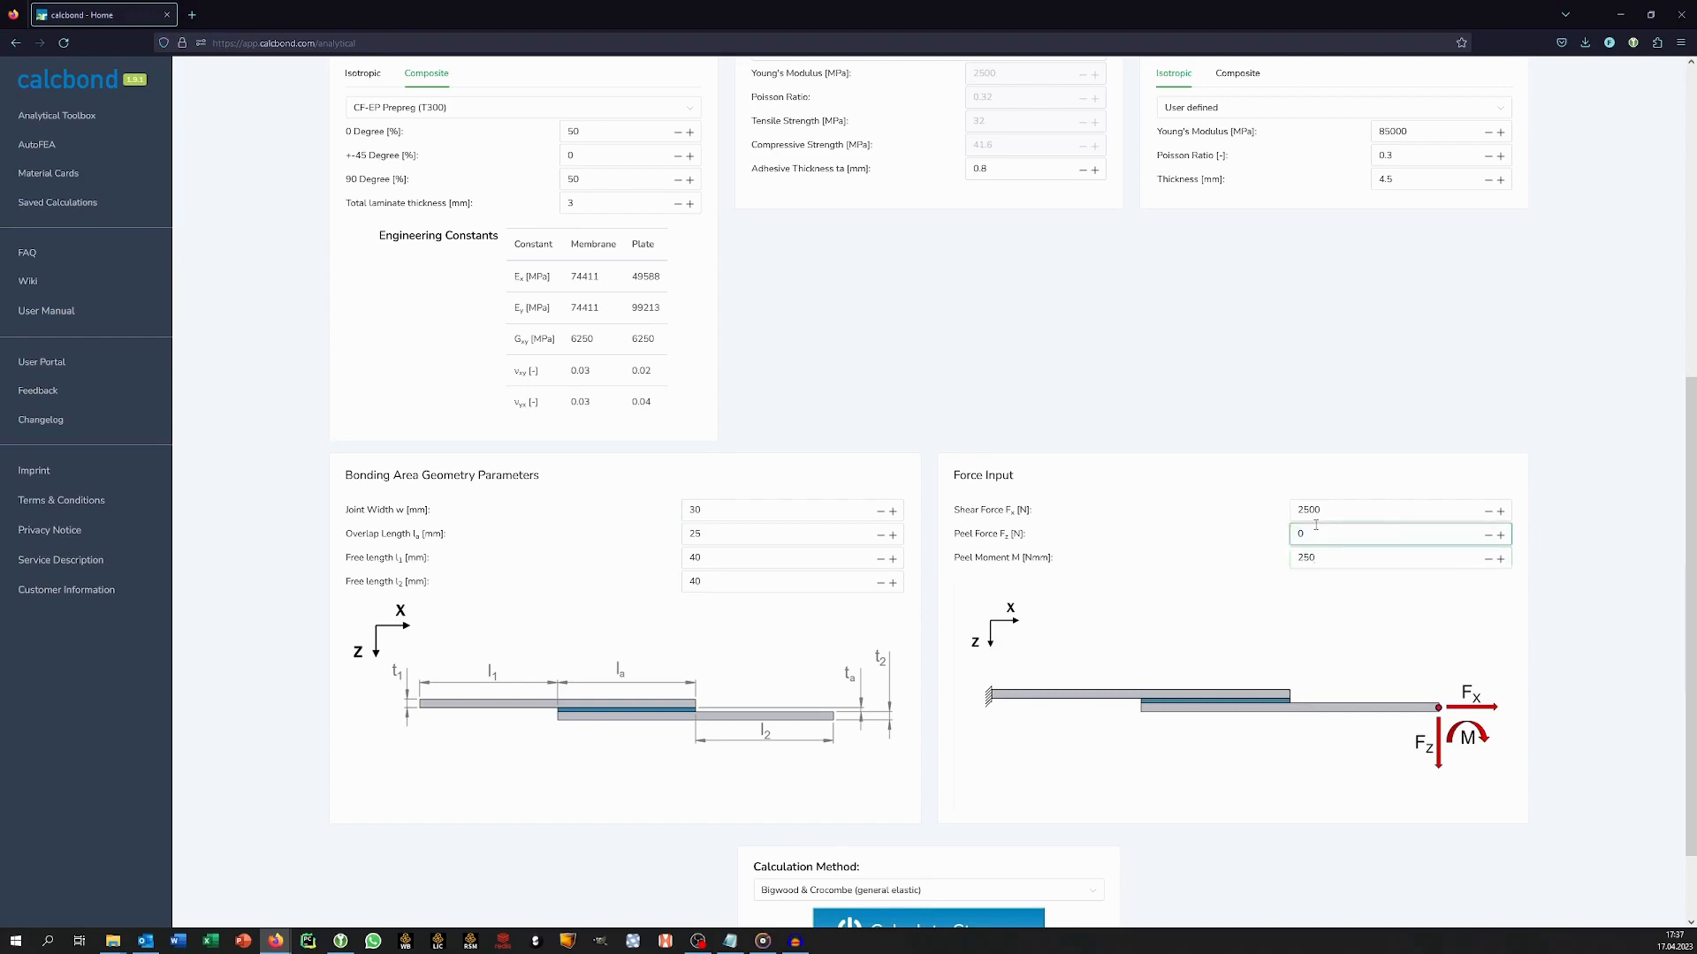
double_click(1310, 510)
type("1850")
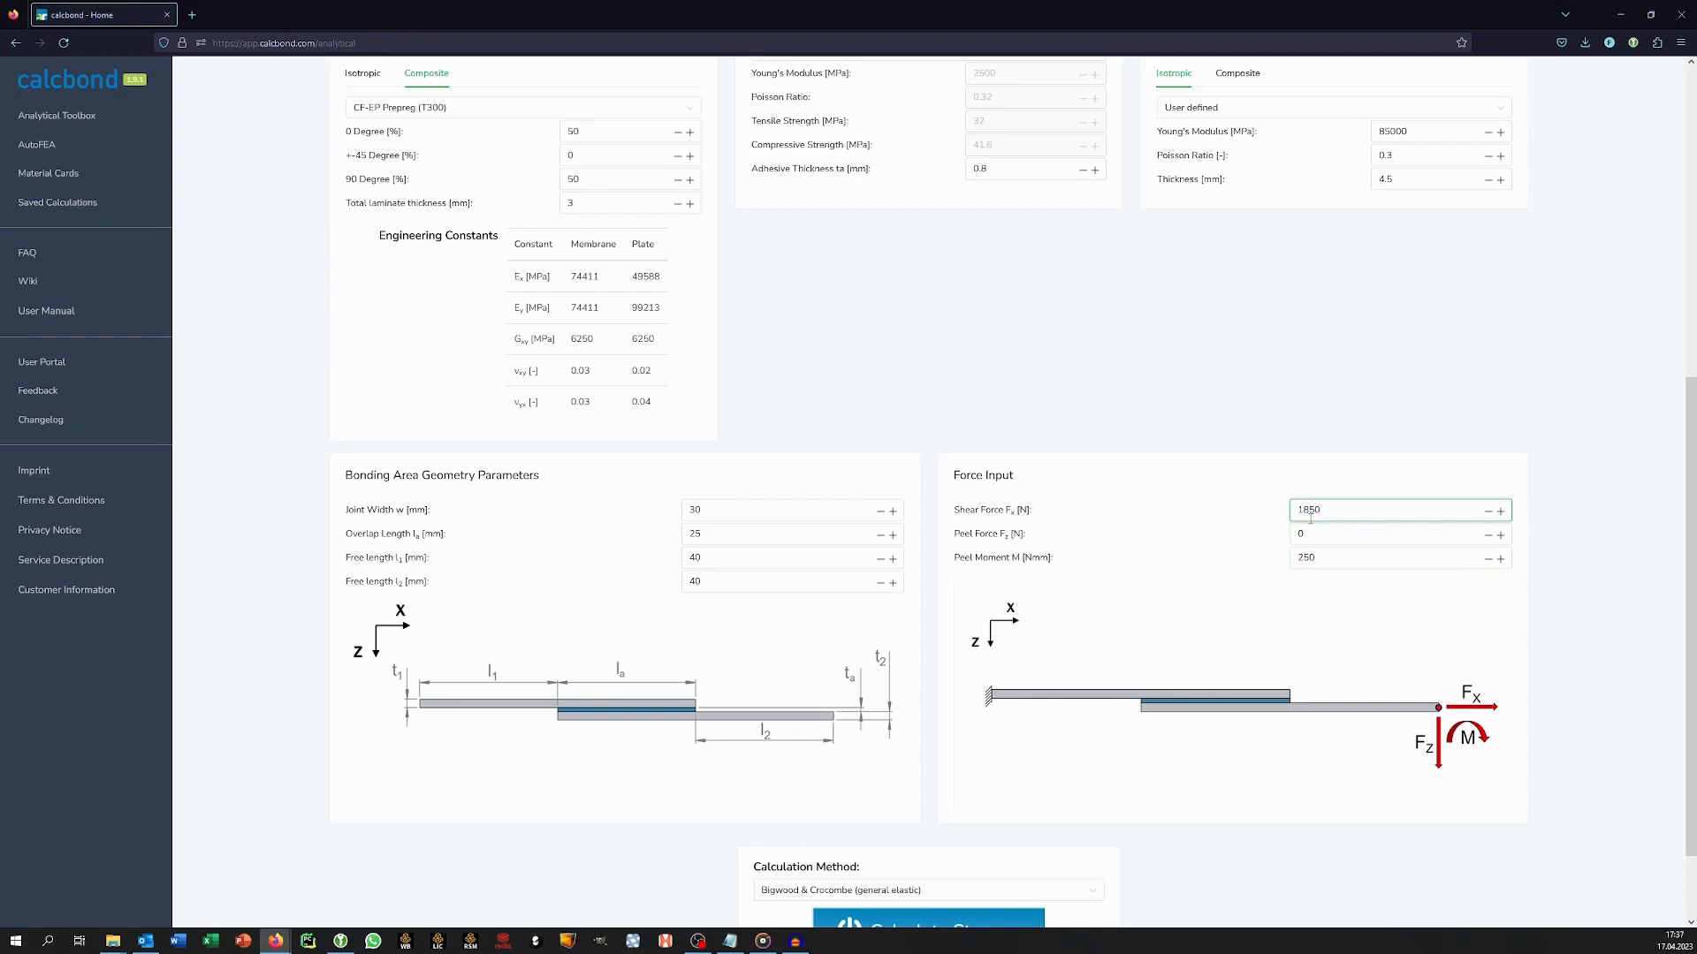
left_click(1154, 581)
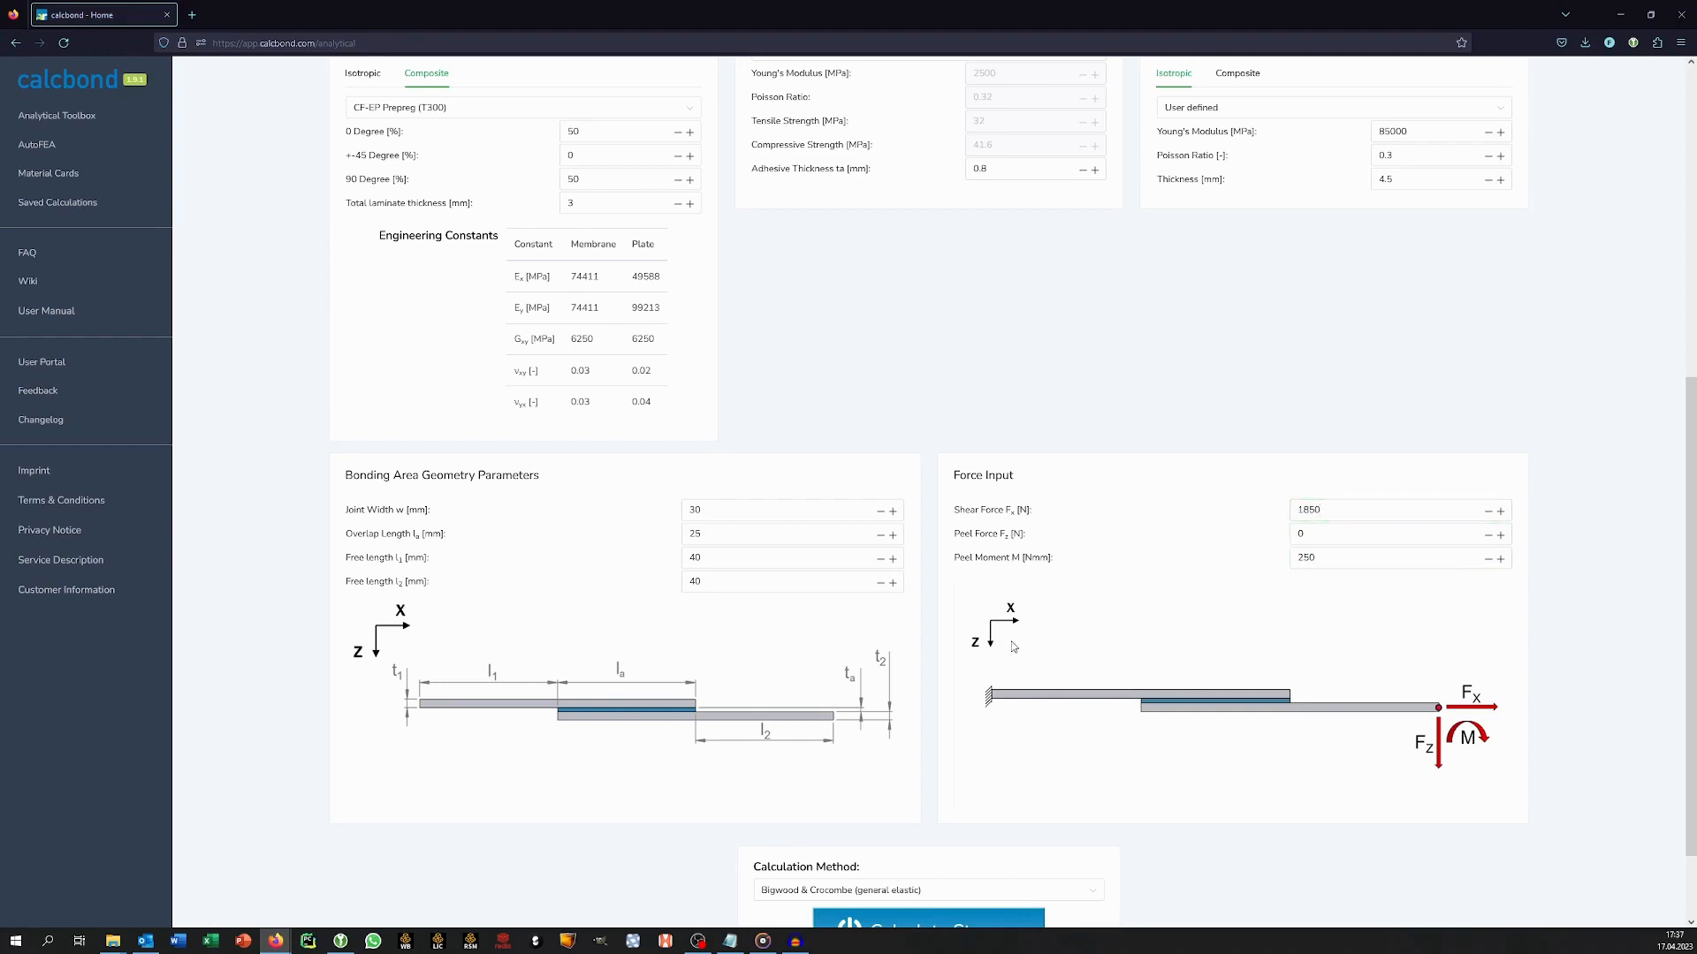
Calculate the stresses analytically with the Bigwood & Crocombe (general elastic) method and bring up the adhesive stress results.
scroll(1021, 645, "down", 2)
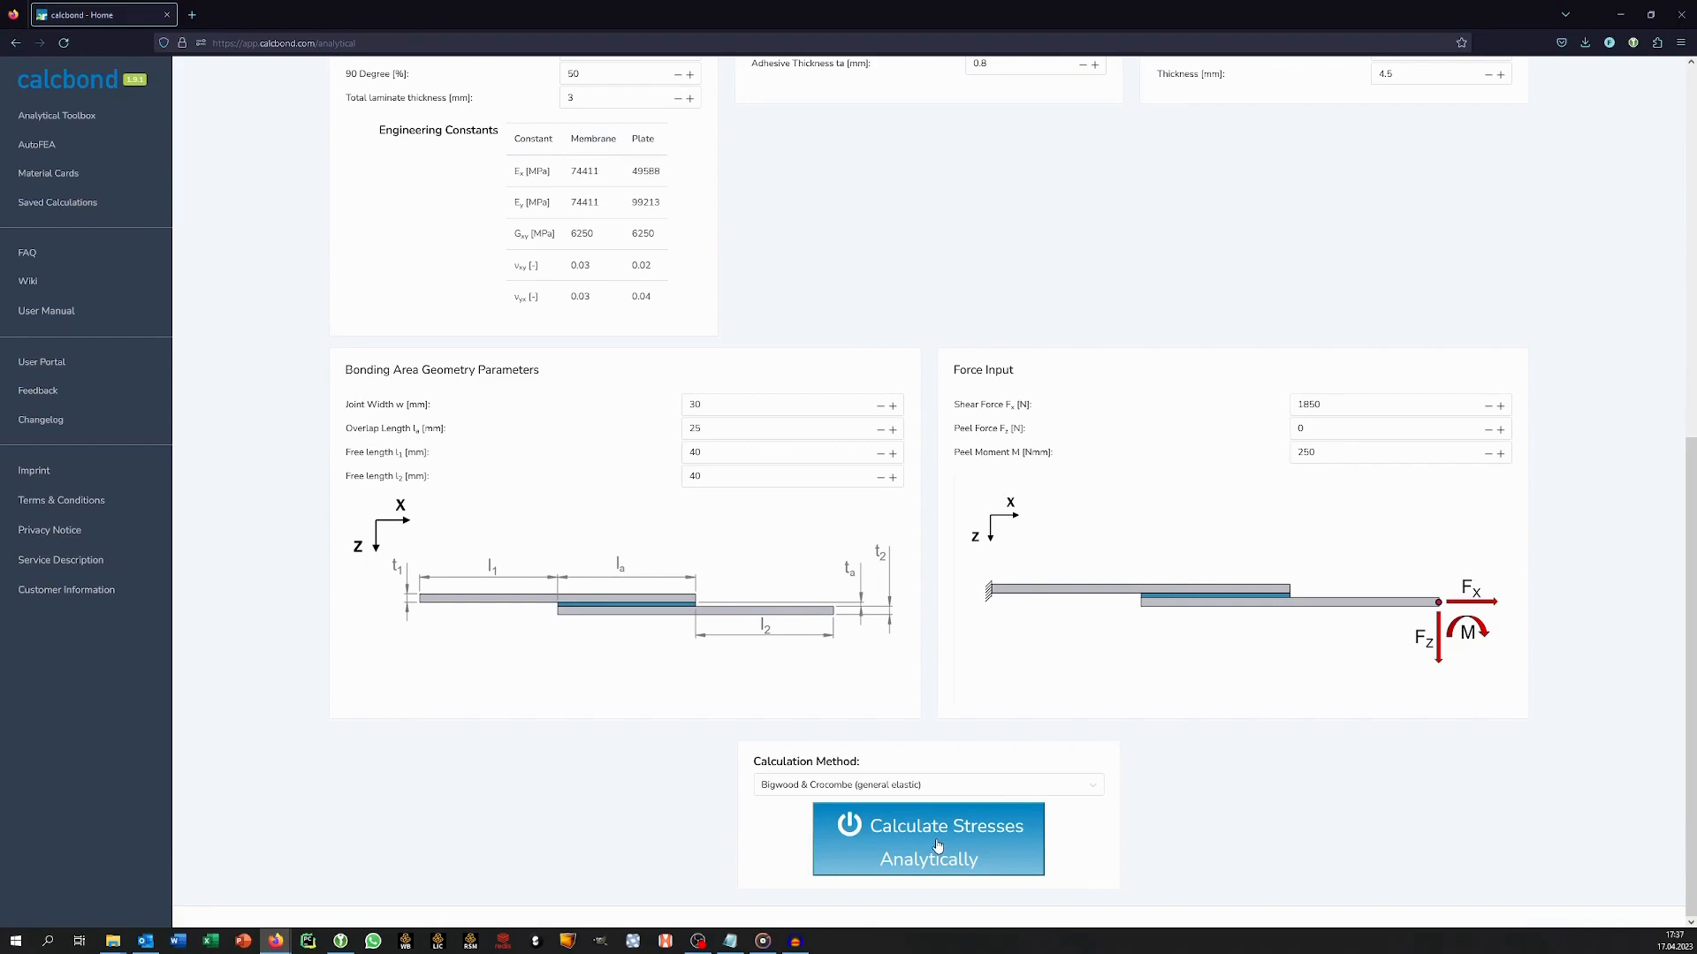
left_click(937, 846)
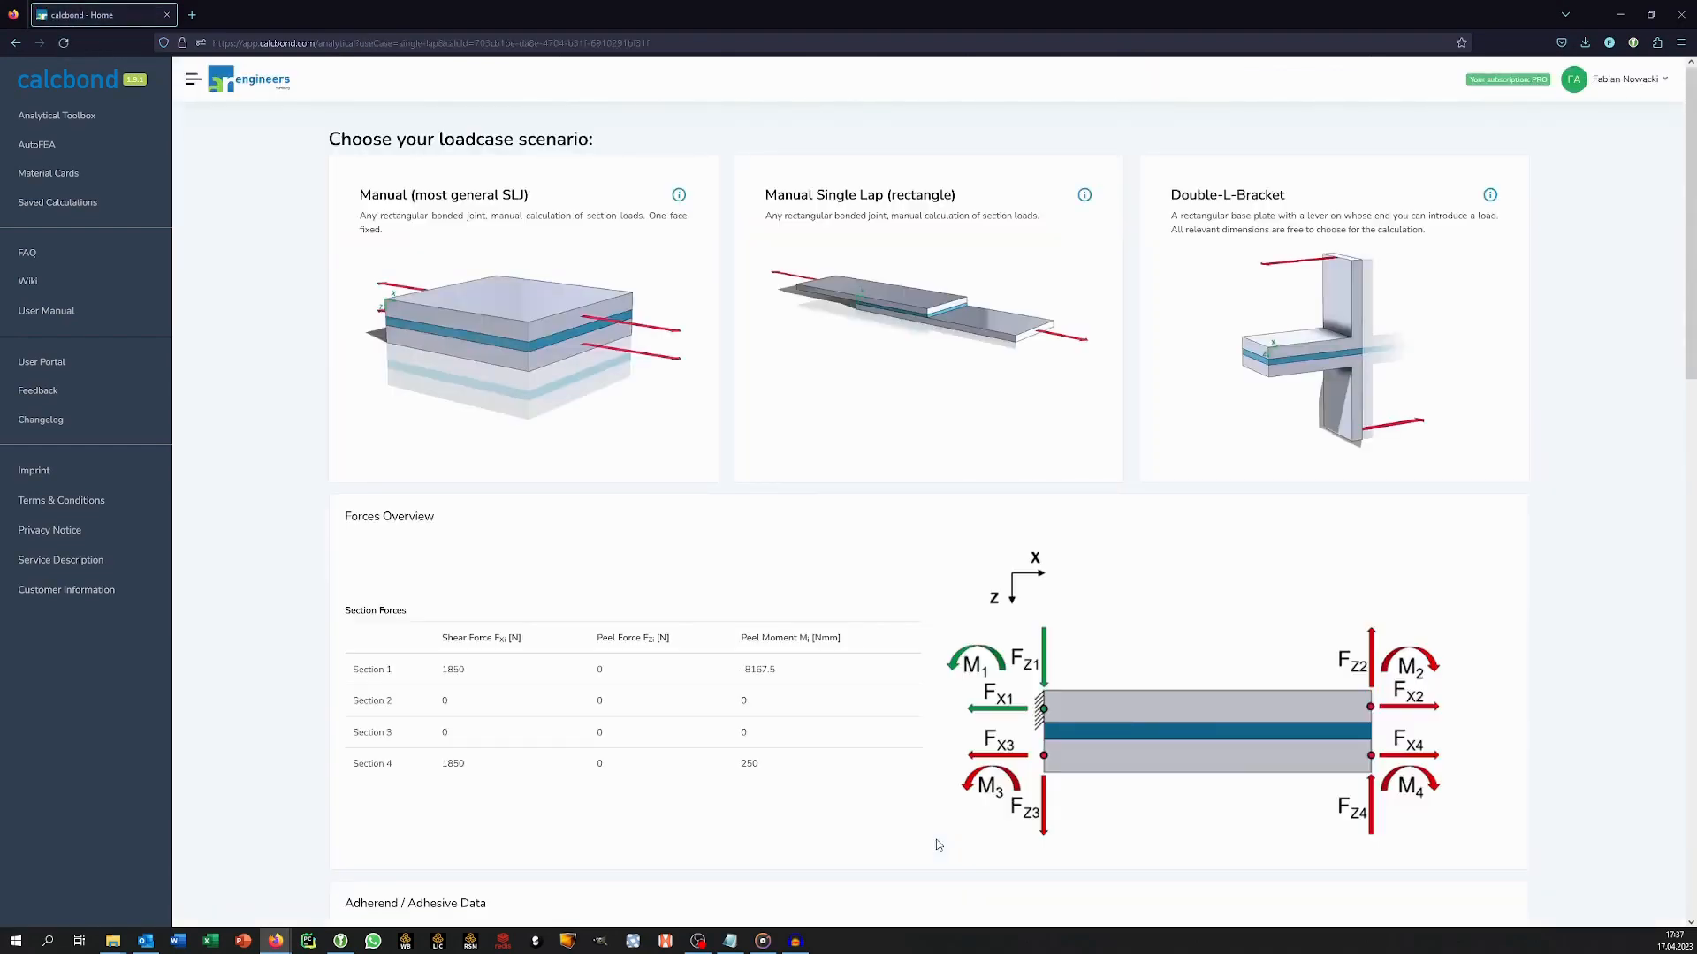
scroll(938, 846, "down", 9)
scroll(944, 859, "down", 3)
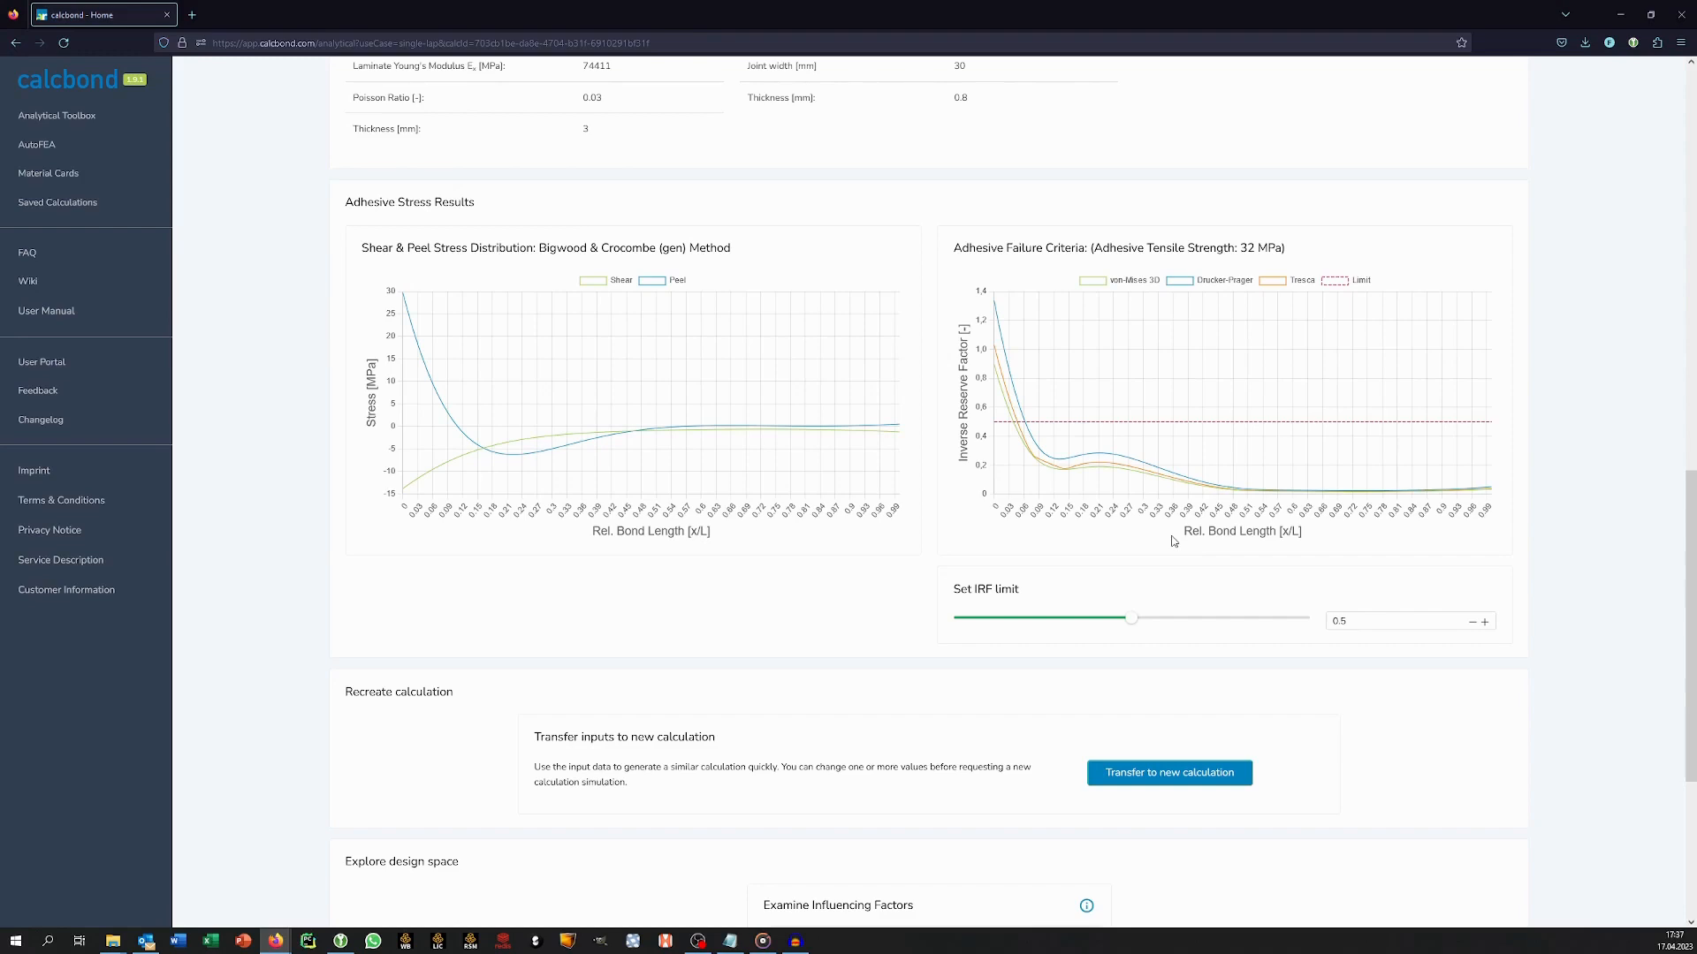
Try an IRF limit of 1 on the failure criteria plot and set the limit back to 0.5.
mouse_move(1132, 627)
left_click_drag(1133, 627, 1308, 639)
double_click(1336, 622)
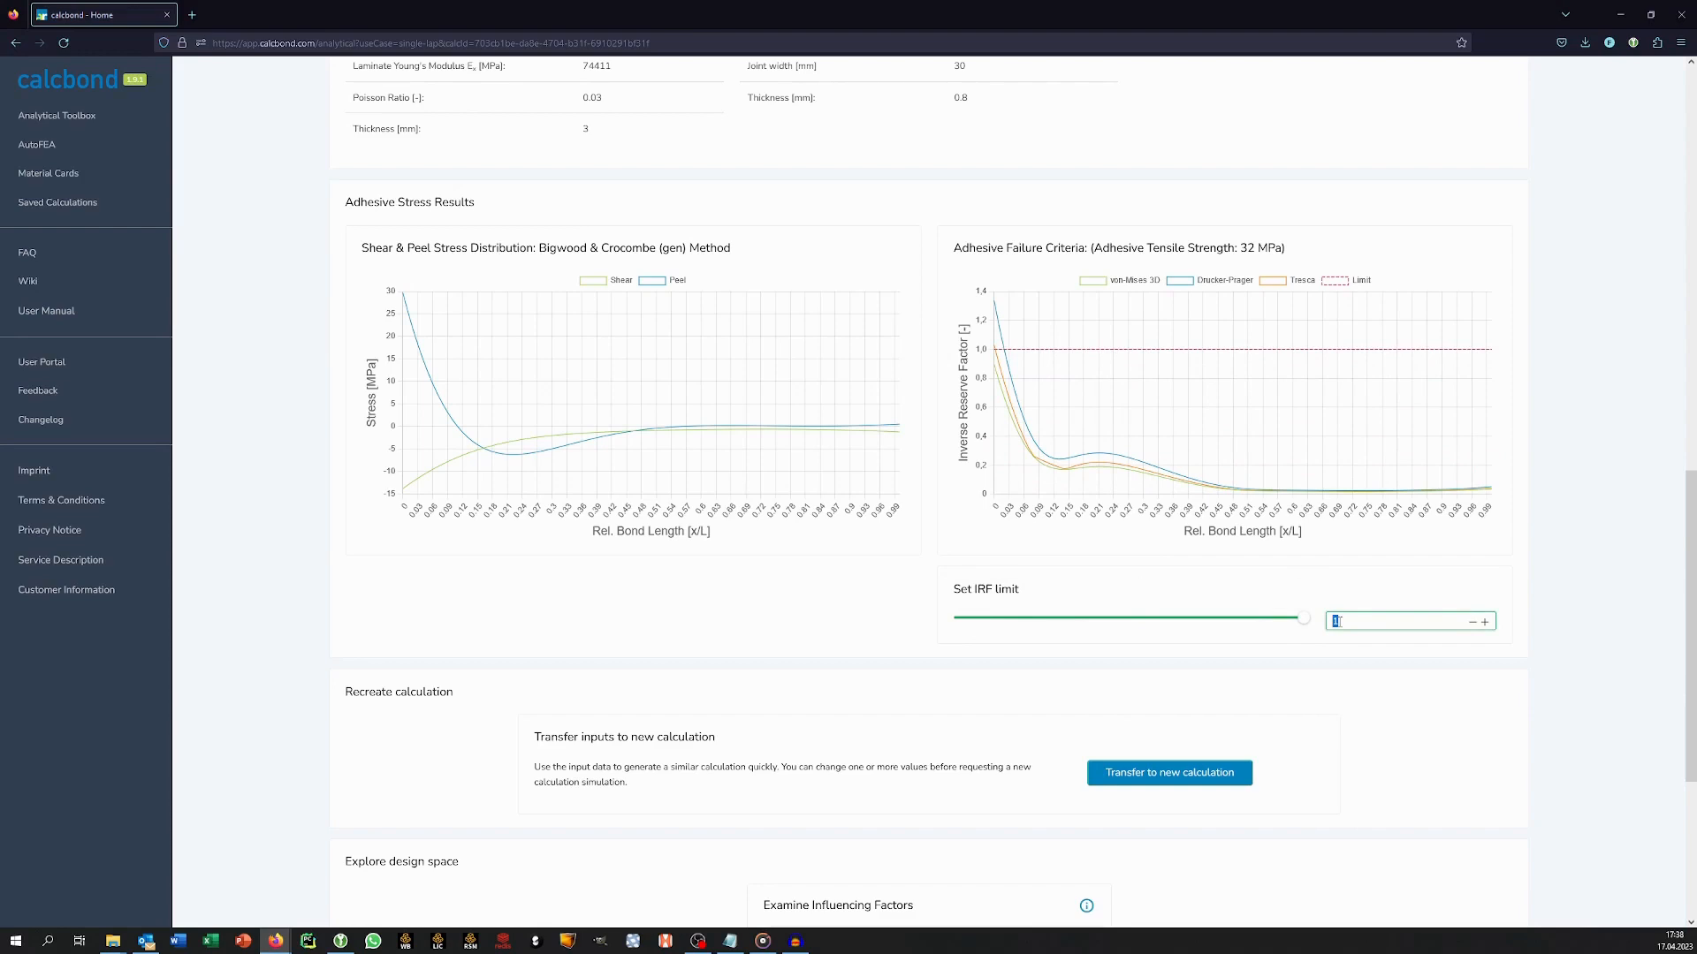
type("0.5")
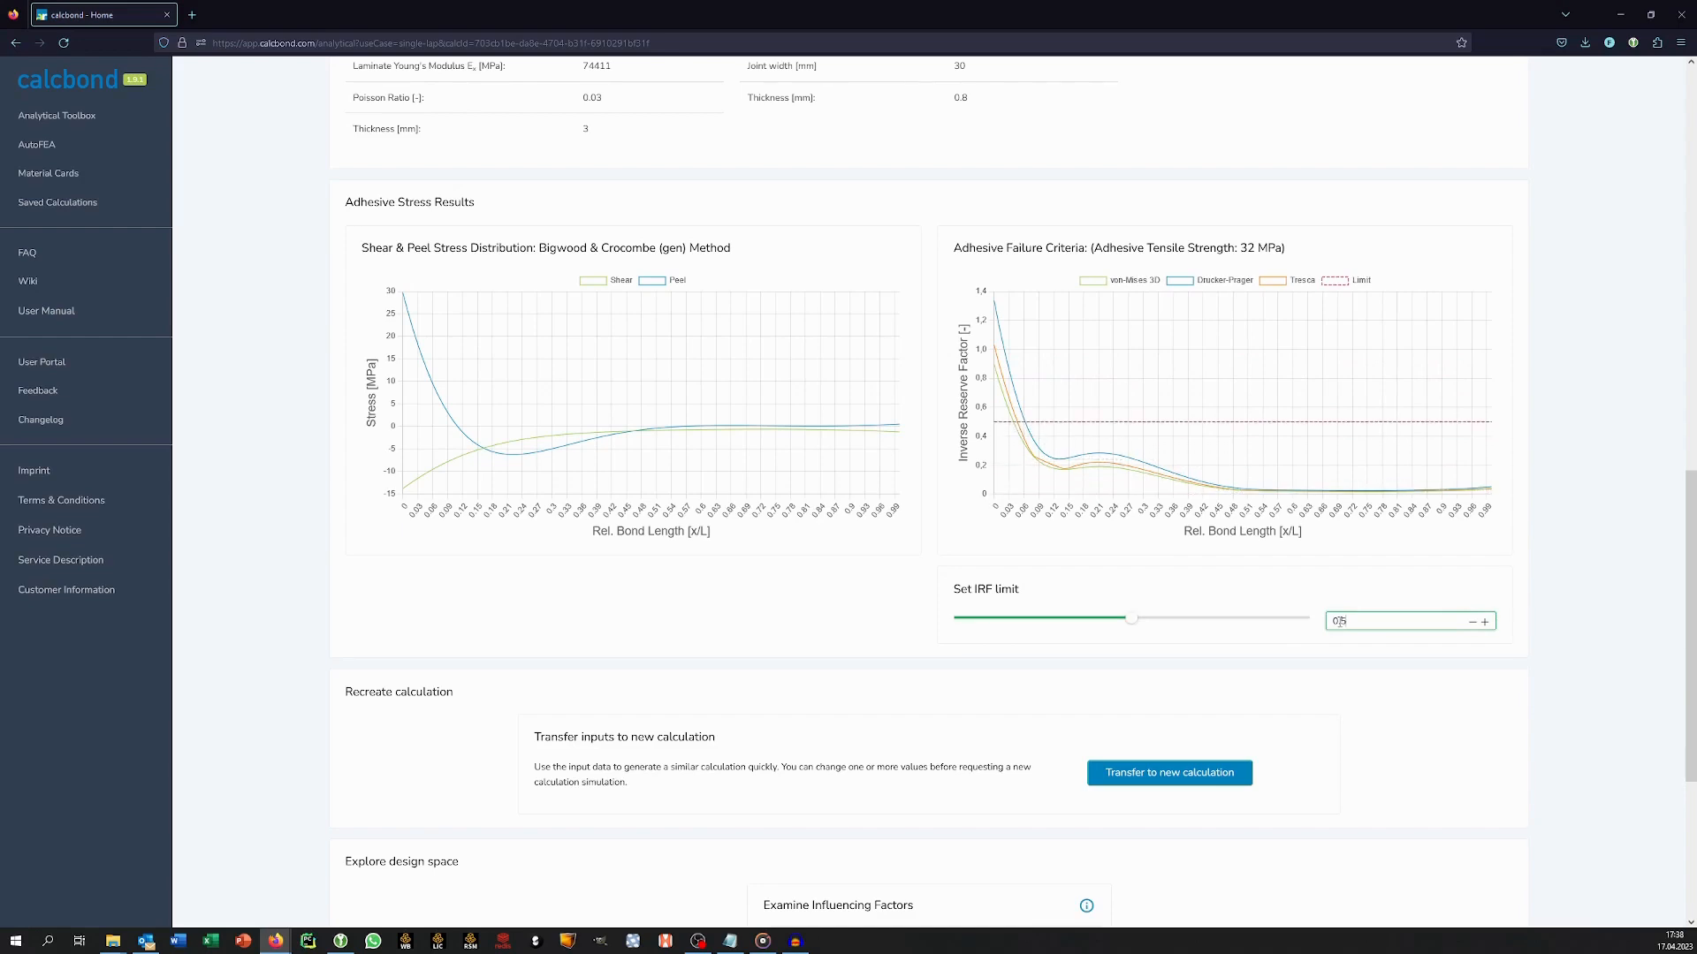
left_click(1328, 566)
Request the PDF report of the calculation and download it.
scroll(1061, 684, "down", 4)
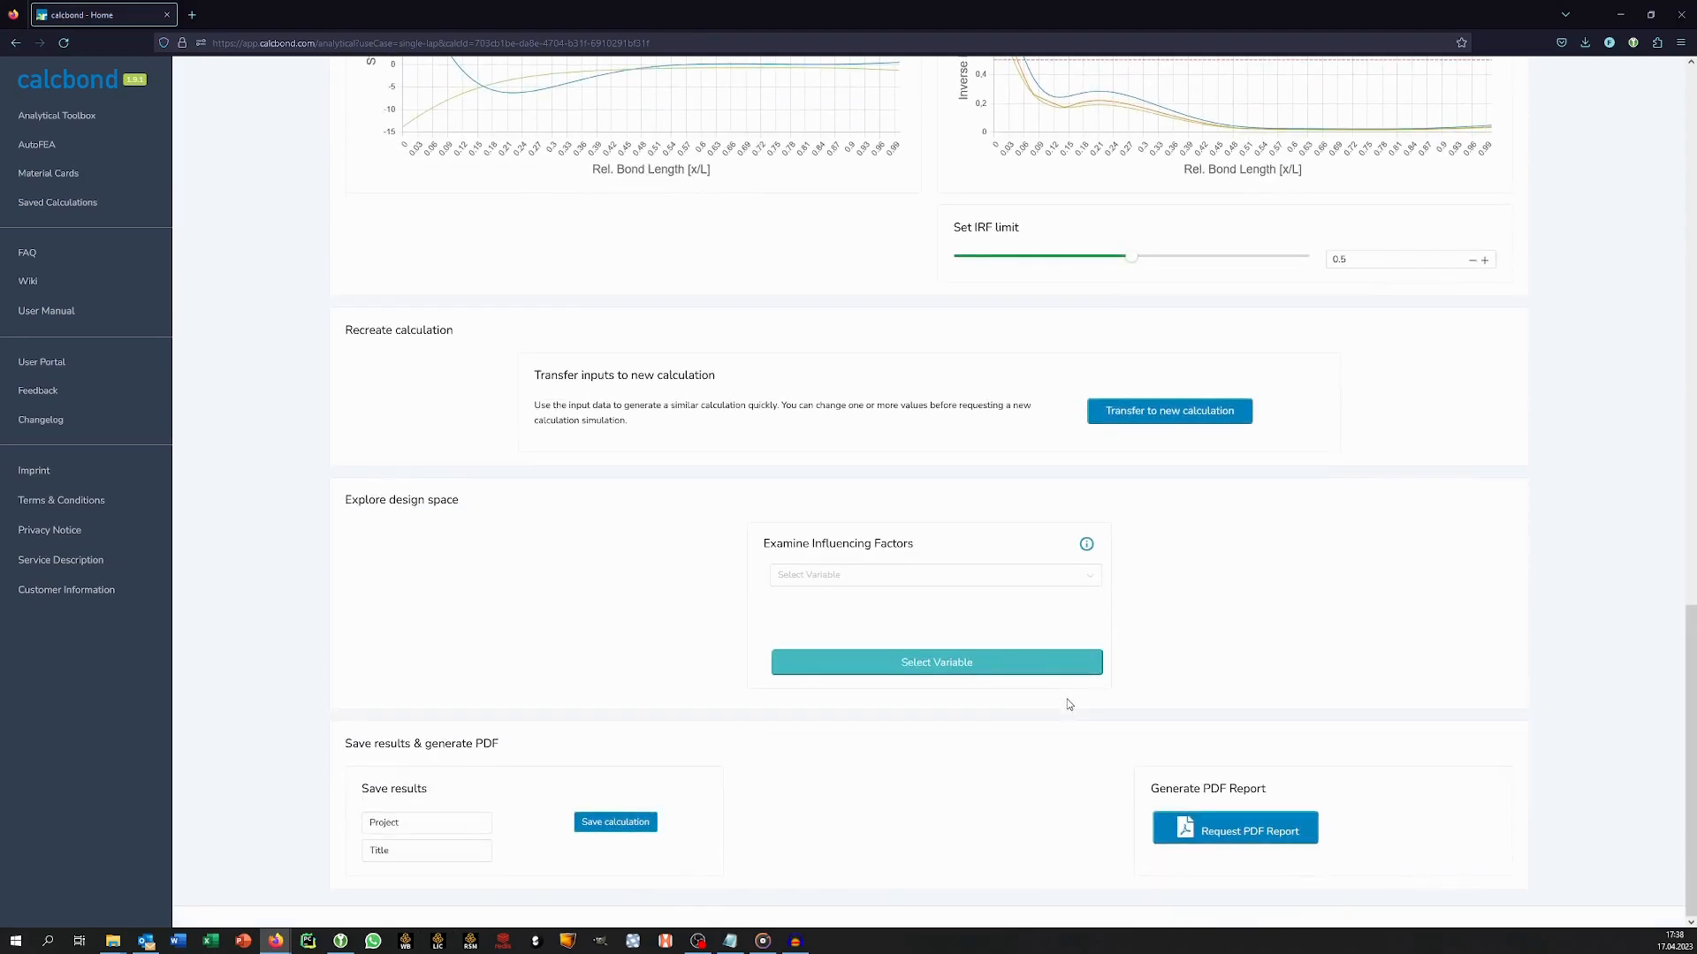
left_click(1244, 846)
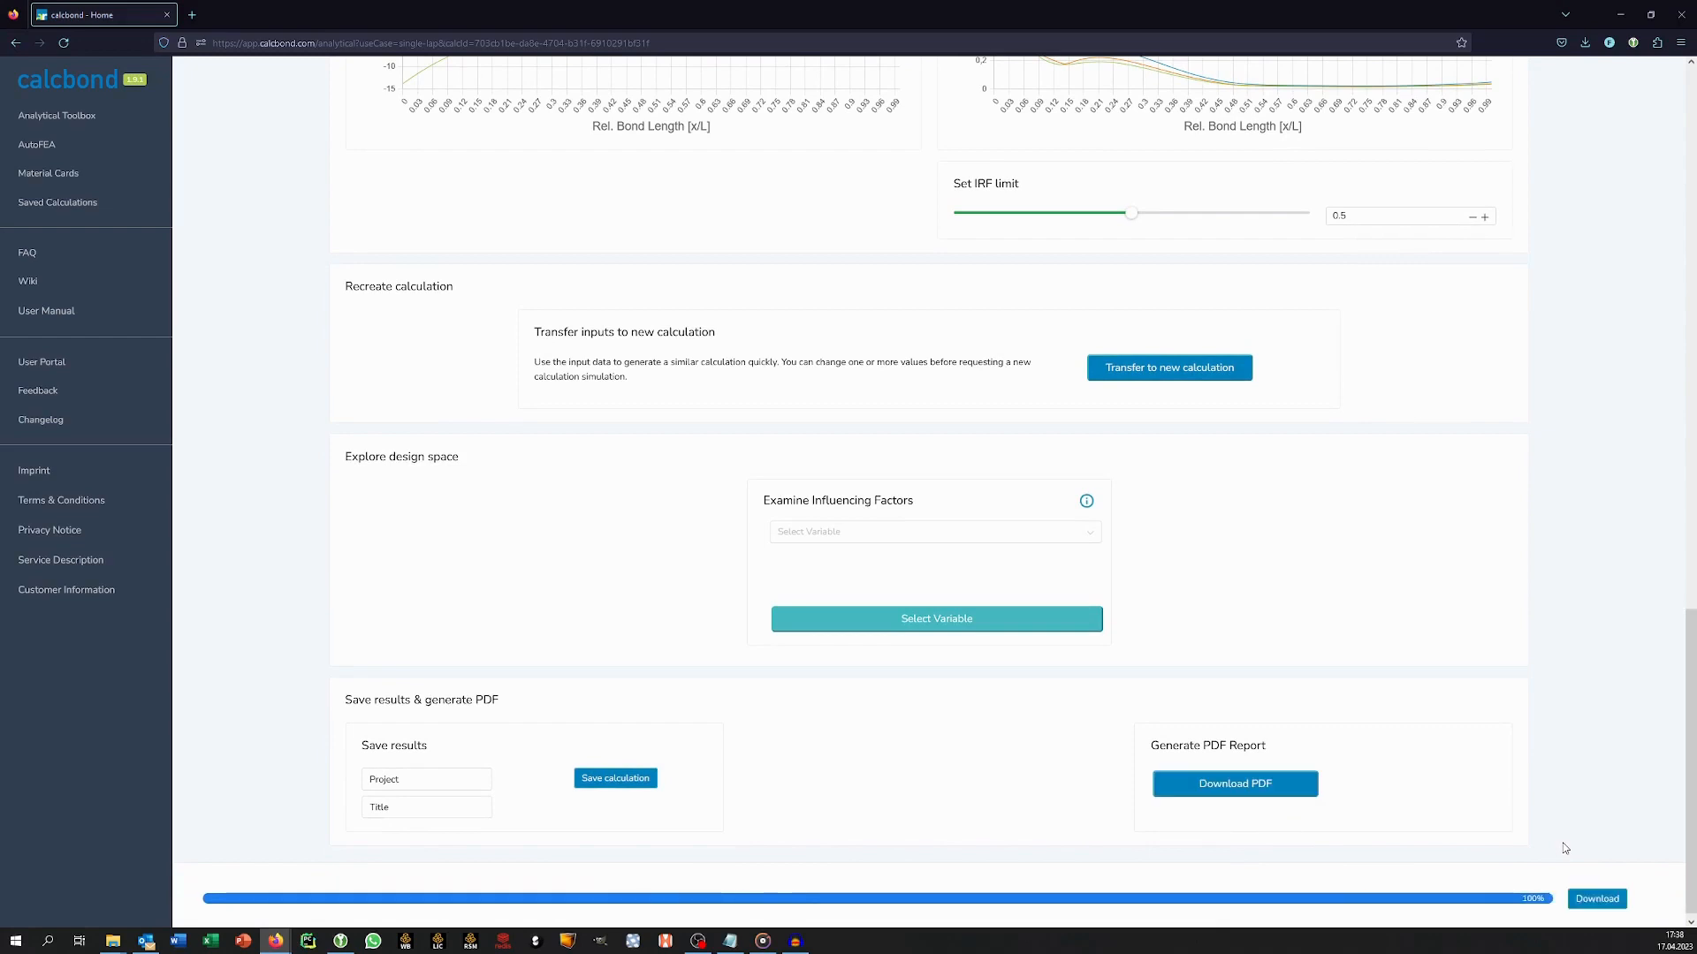
left_click(1617, 906)
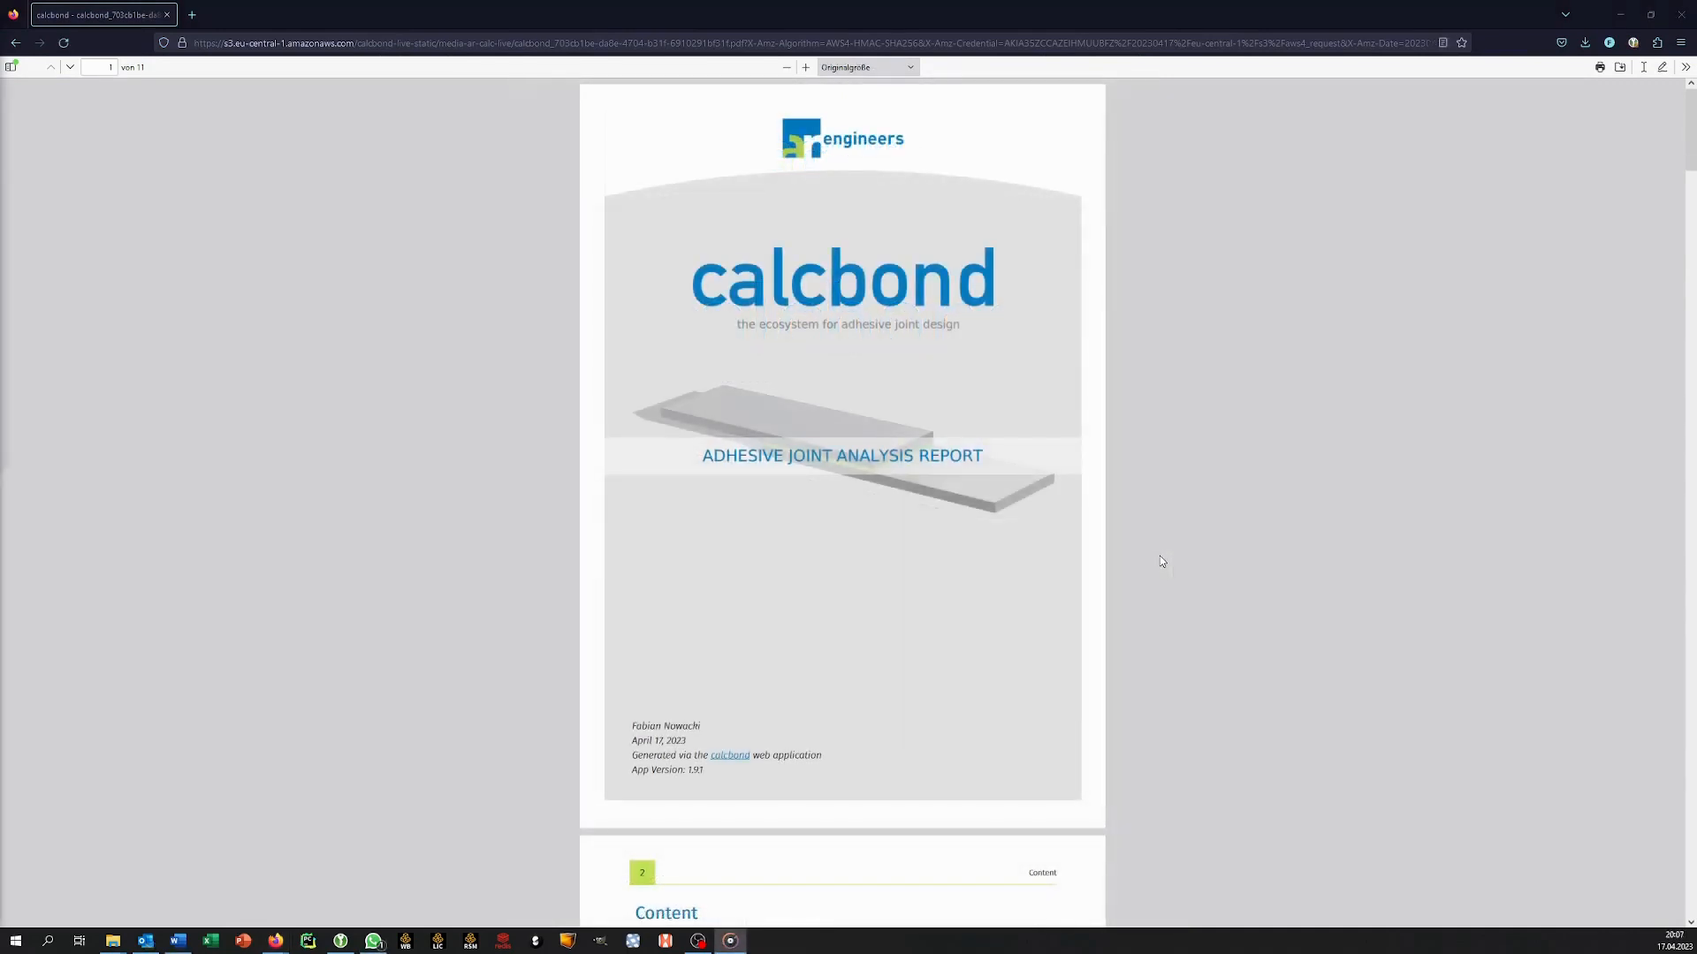
Examine the report from its contents through configuration, section data, adhesive data, result plots and summary, and open its linked calculation.
scroll(1160, 561, "down", 8)
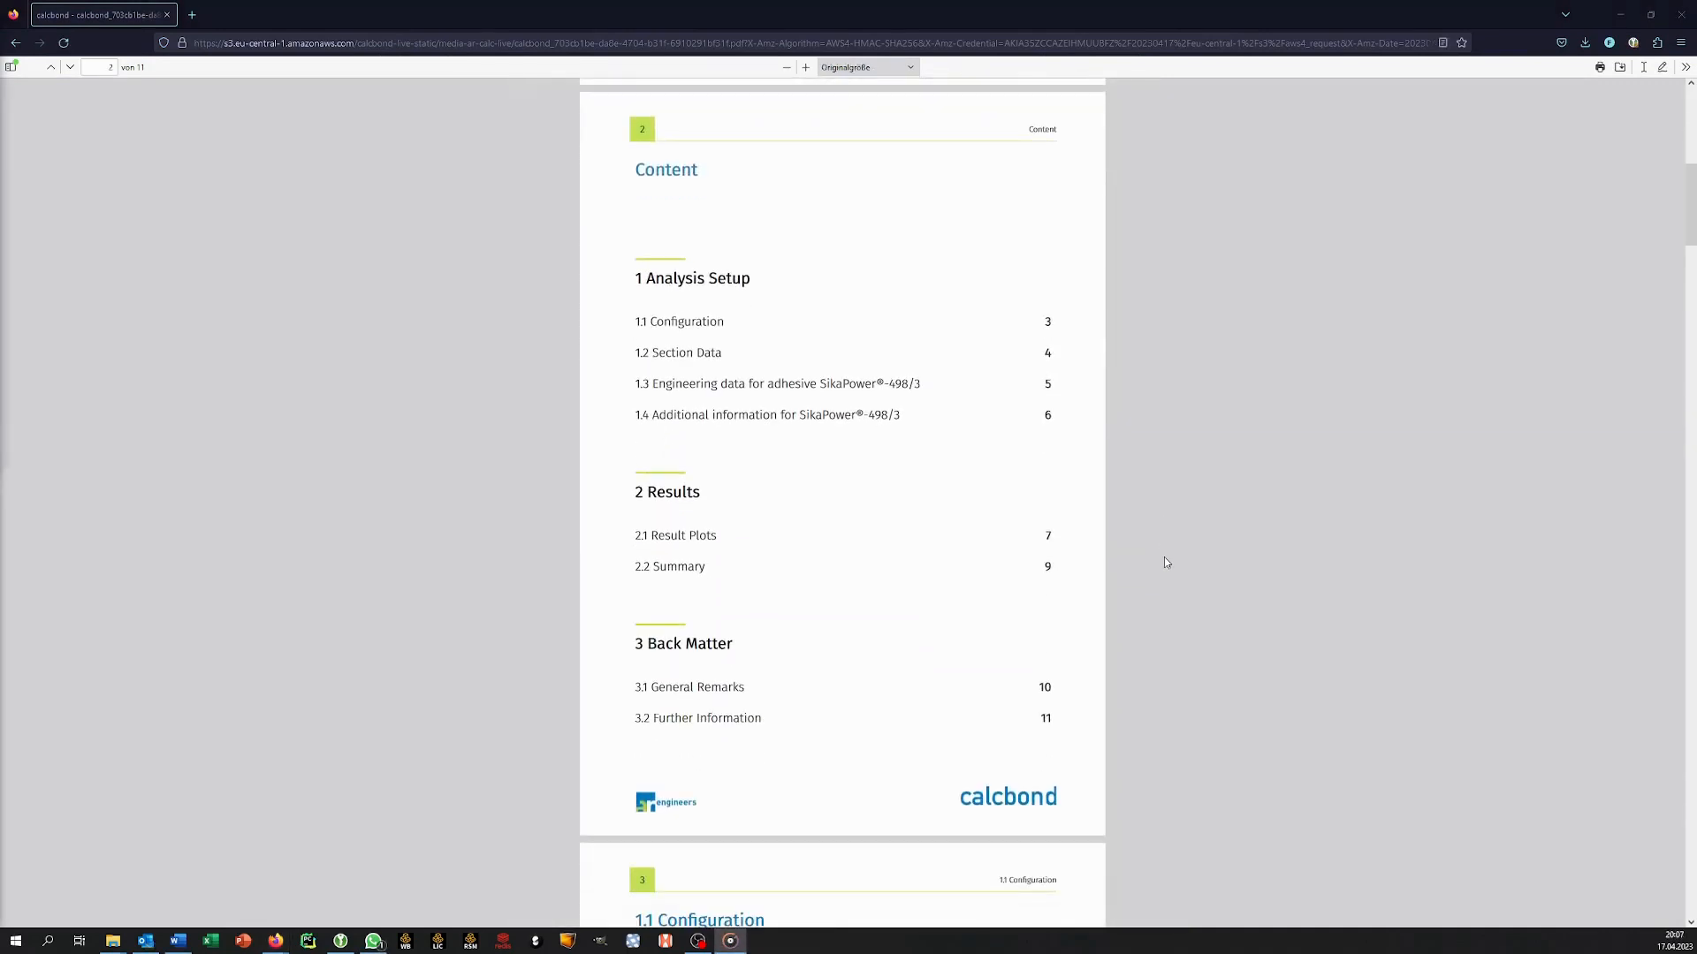
scroll(1173, 566, "down", 7)
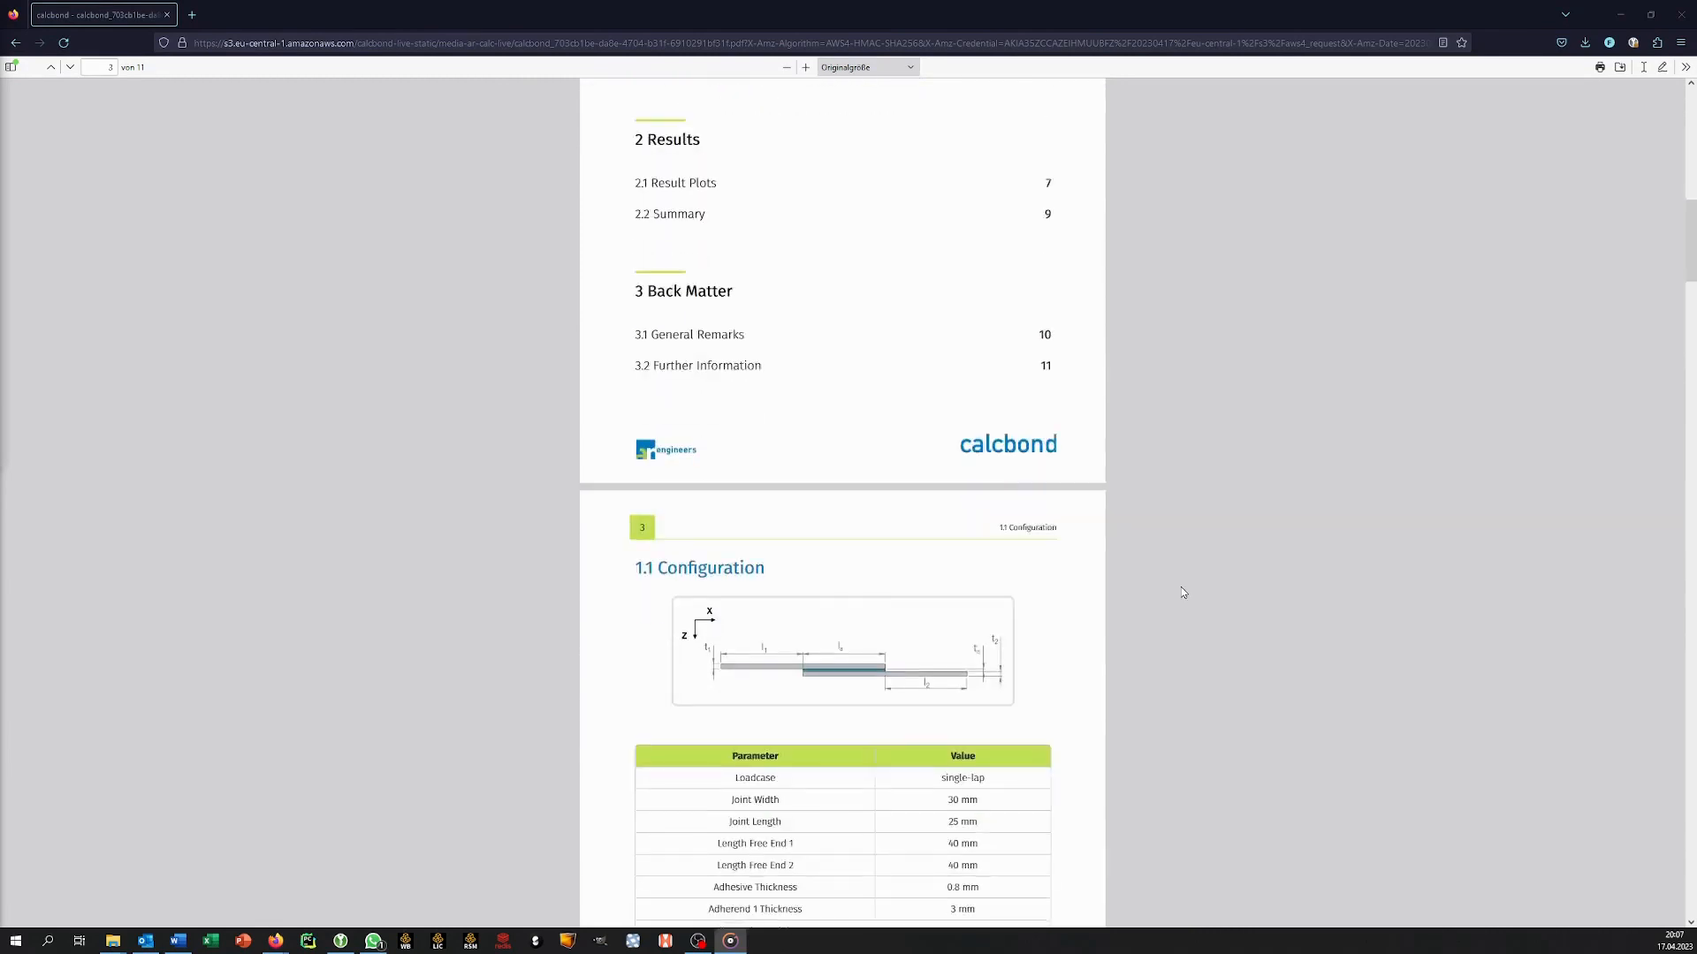
scroll(1182, 593, "down", 2)
scroll(1179, 590, "down", 8)
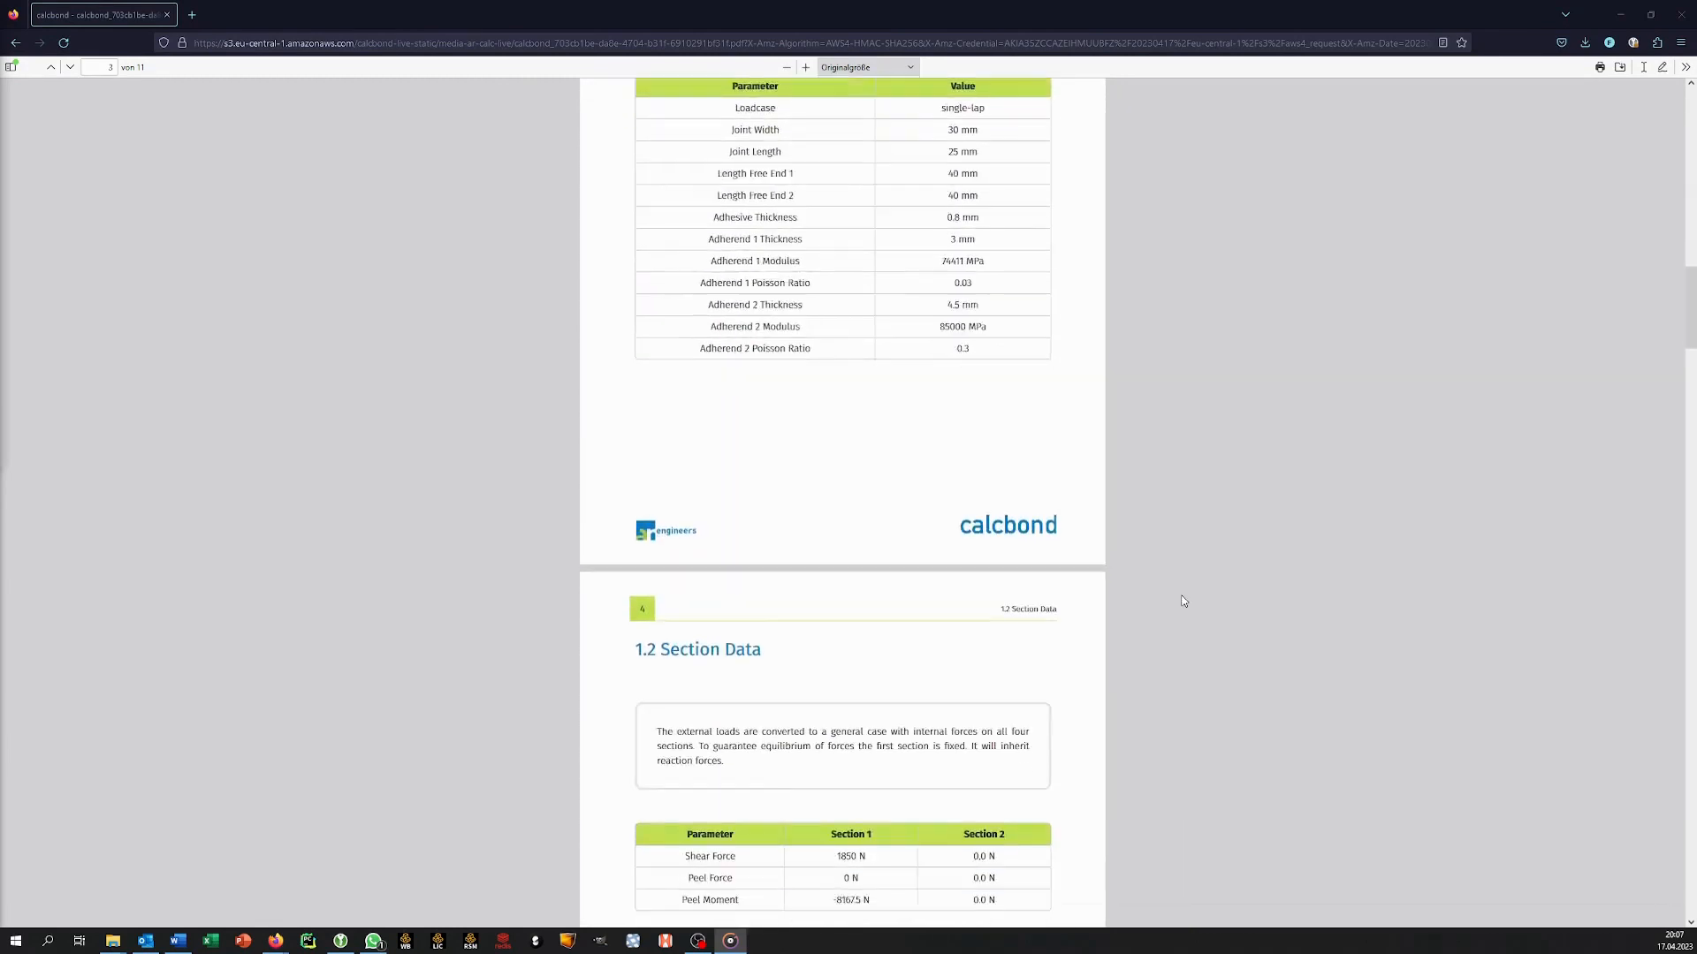
scroll(1183, 606, "down", 8)
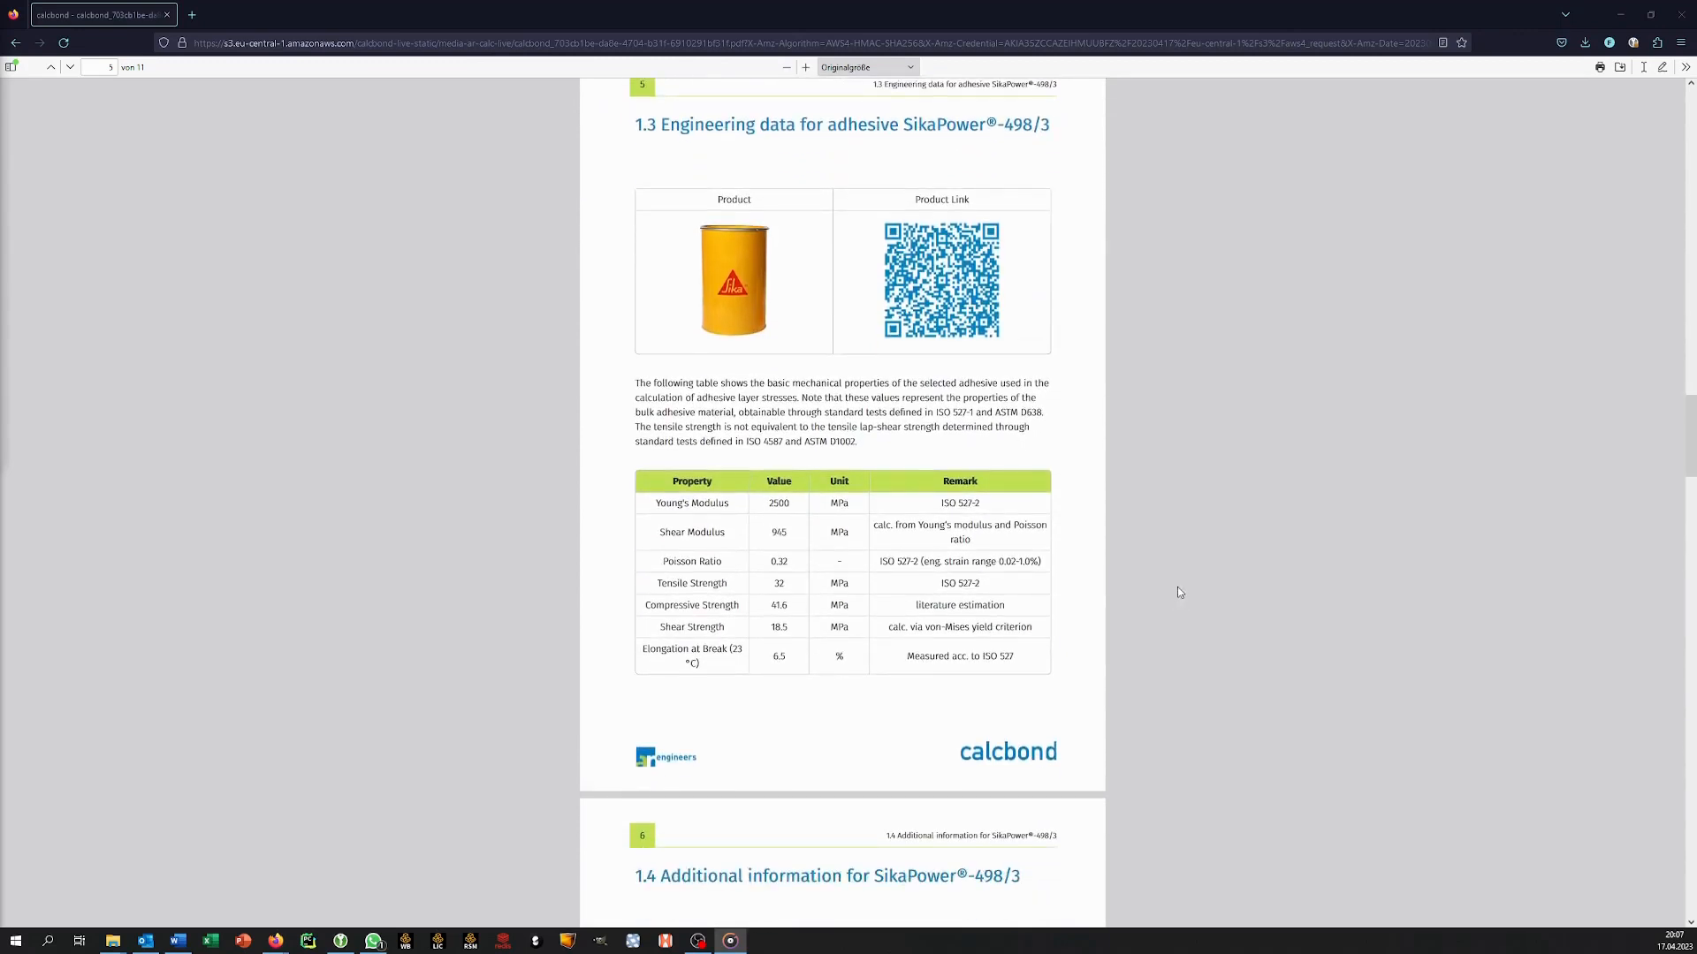
scroll(1177, 586, "down", 8)
scroll(1177, 587, "down", 8)
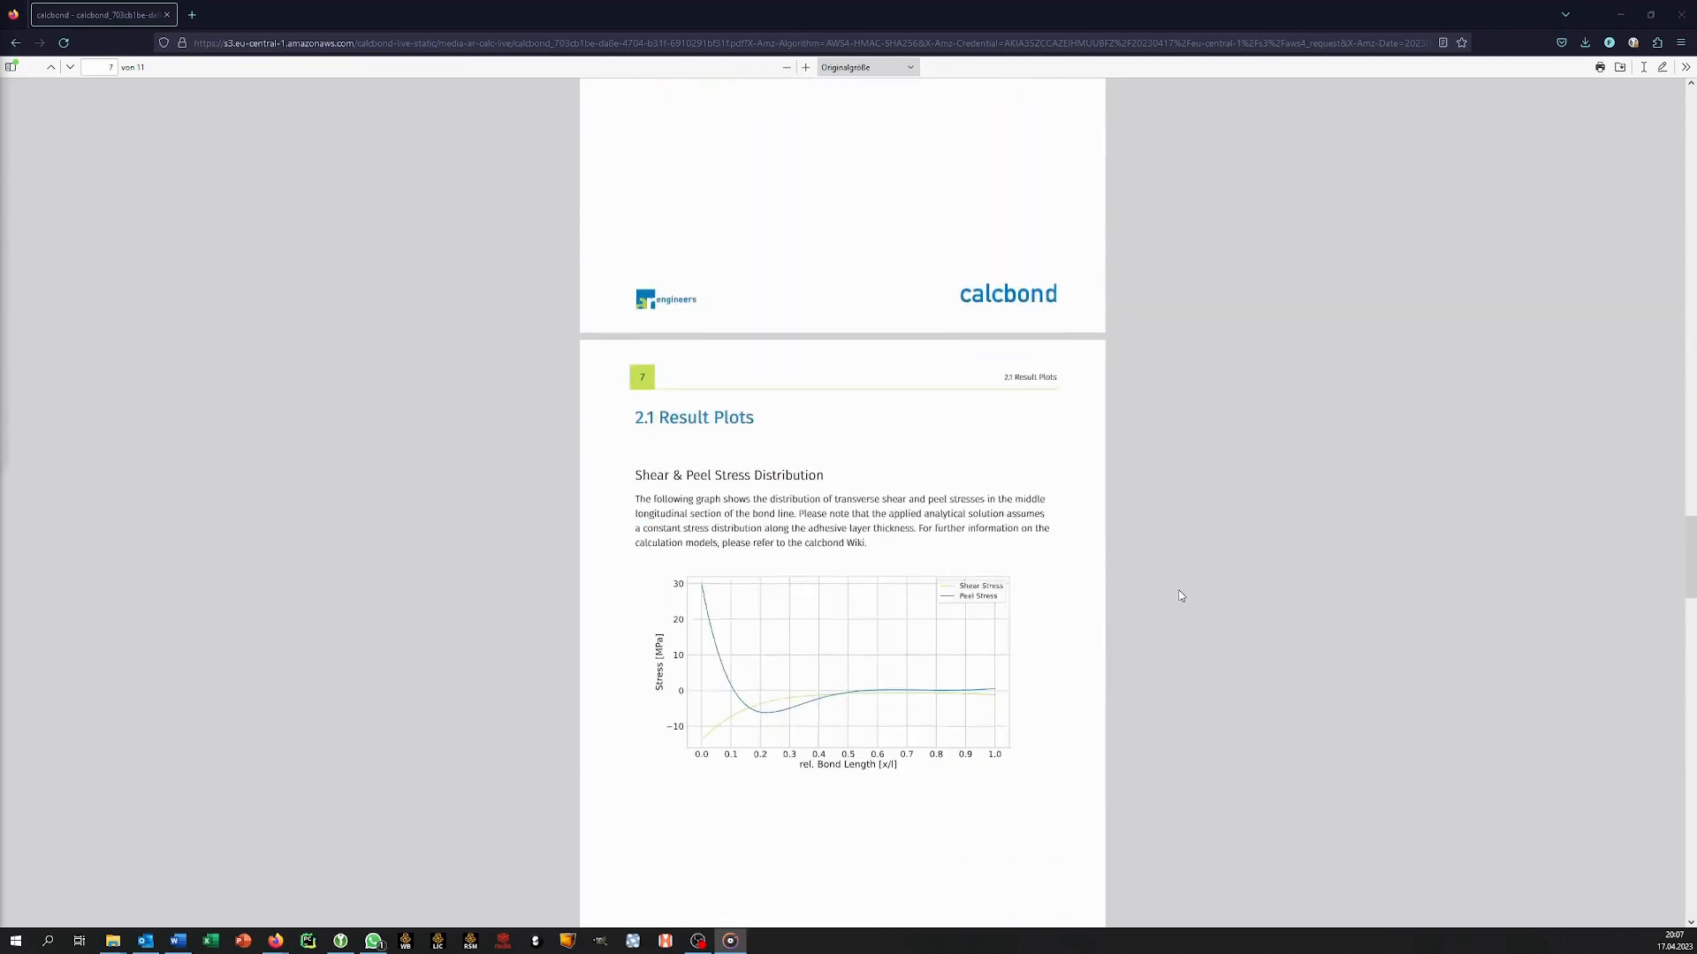
scroll(1179, 600, "down", 15)
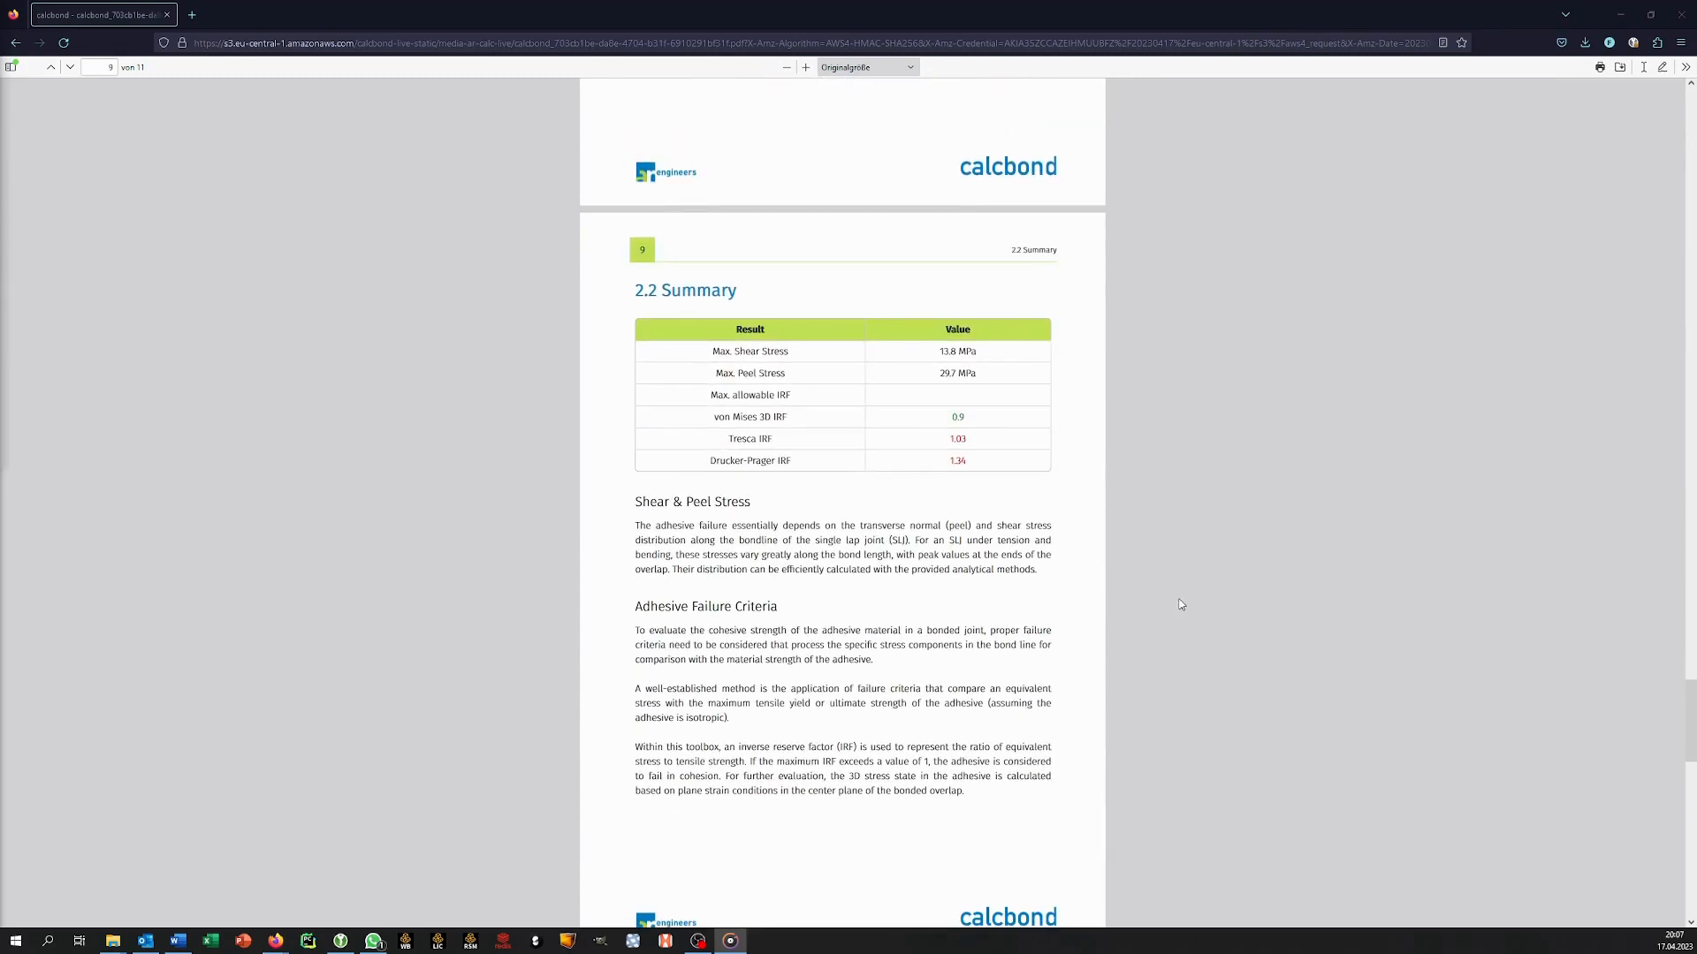
scroll(1186, 608, "down", 8)
scroll(1190, 624, "down", 8)
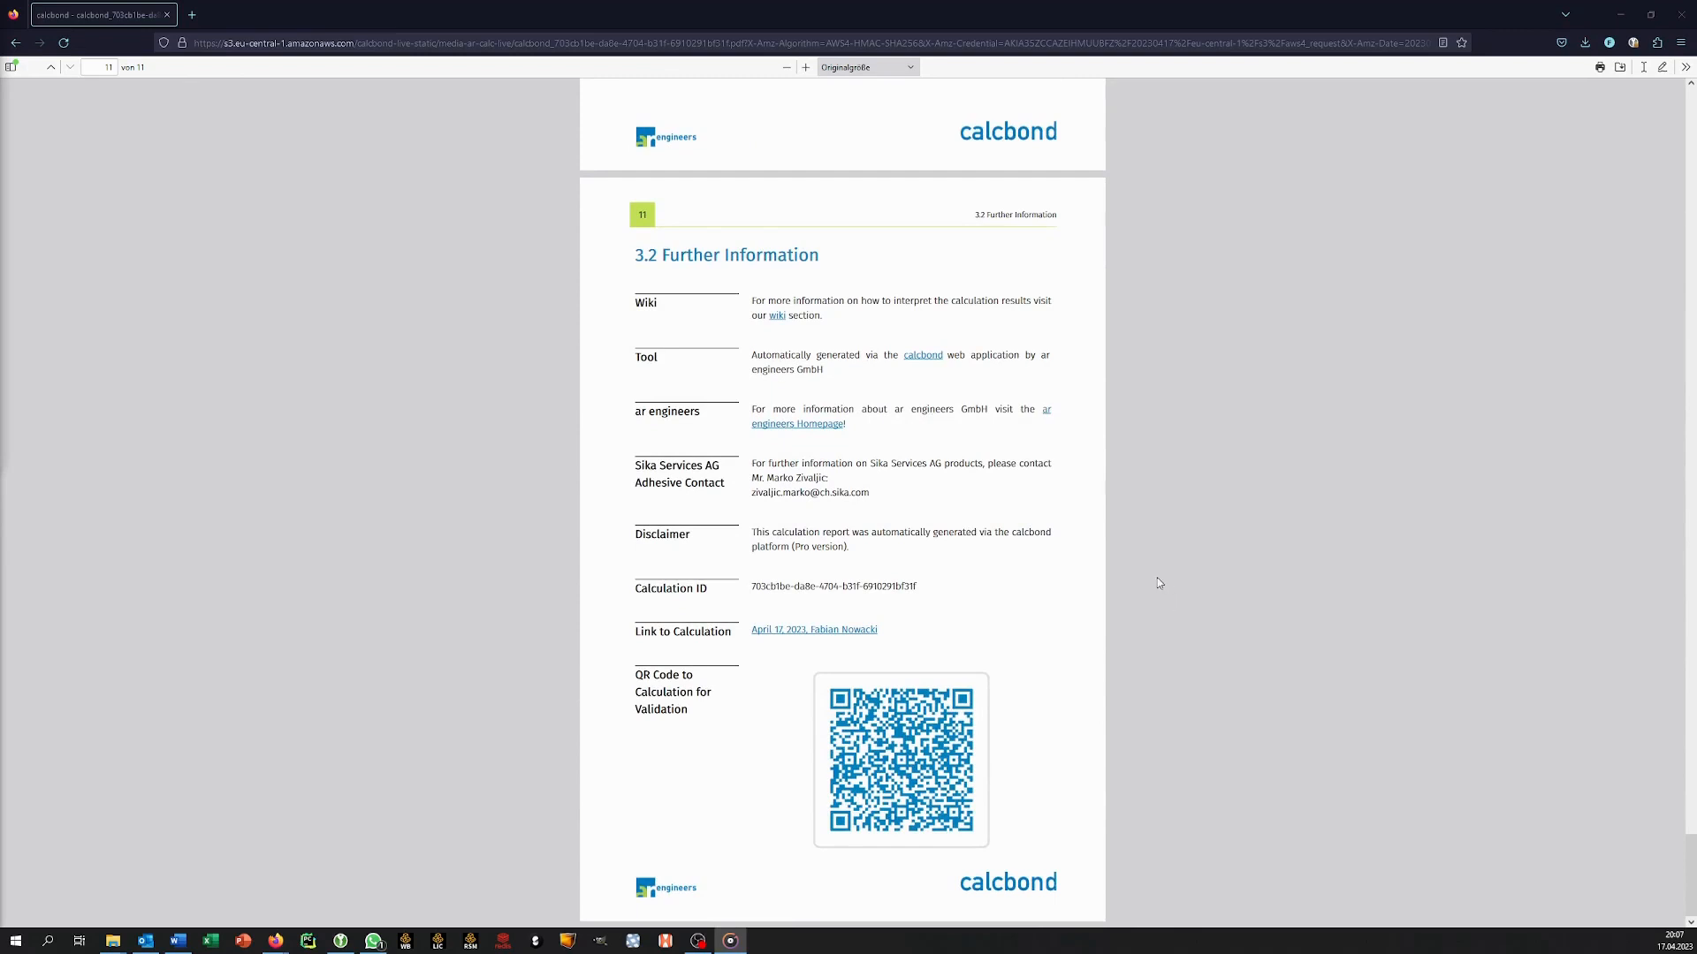
left_click(862, 631)
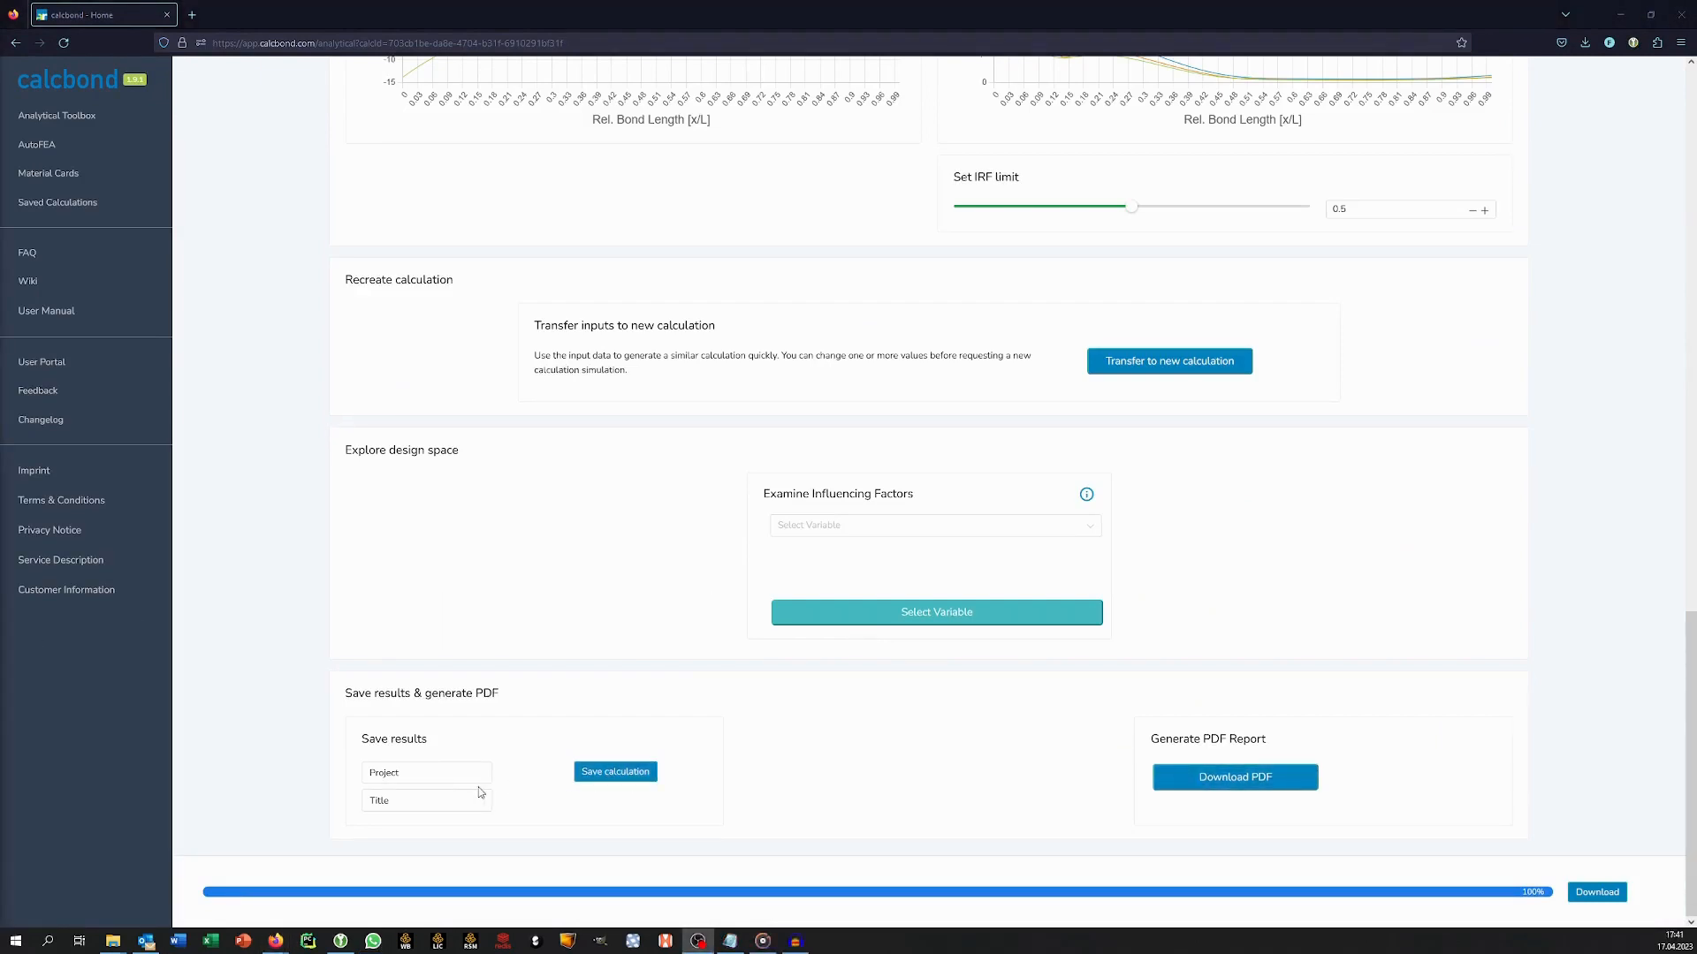
Save the calculation under project Webinar with the title SLJ_1 and reopen it from the saved analytical calculations.
left_click(457, 775)
key("ctrl+a")
type("Webinar")
key("Tab")
type("SLI_1")
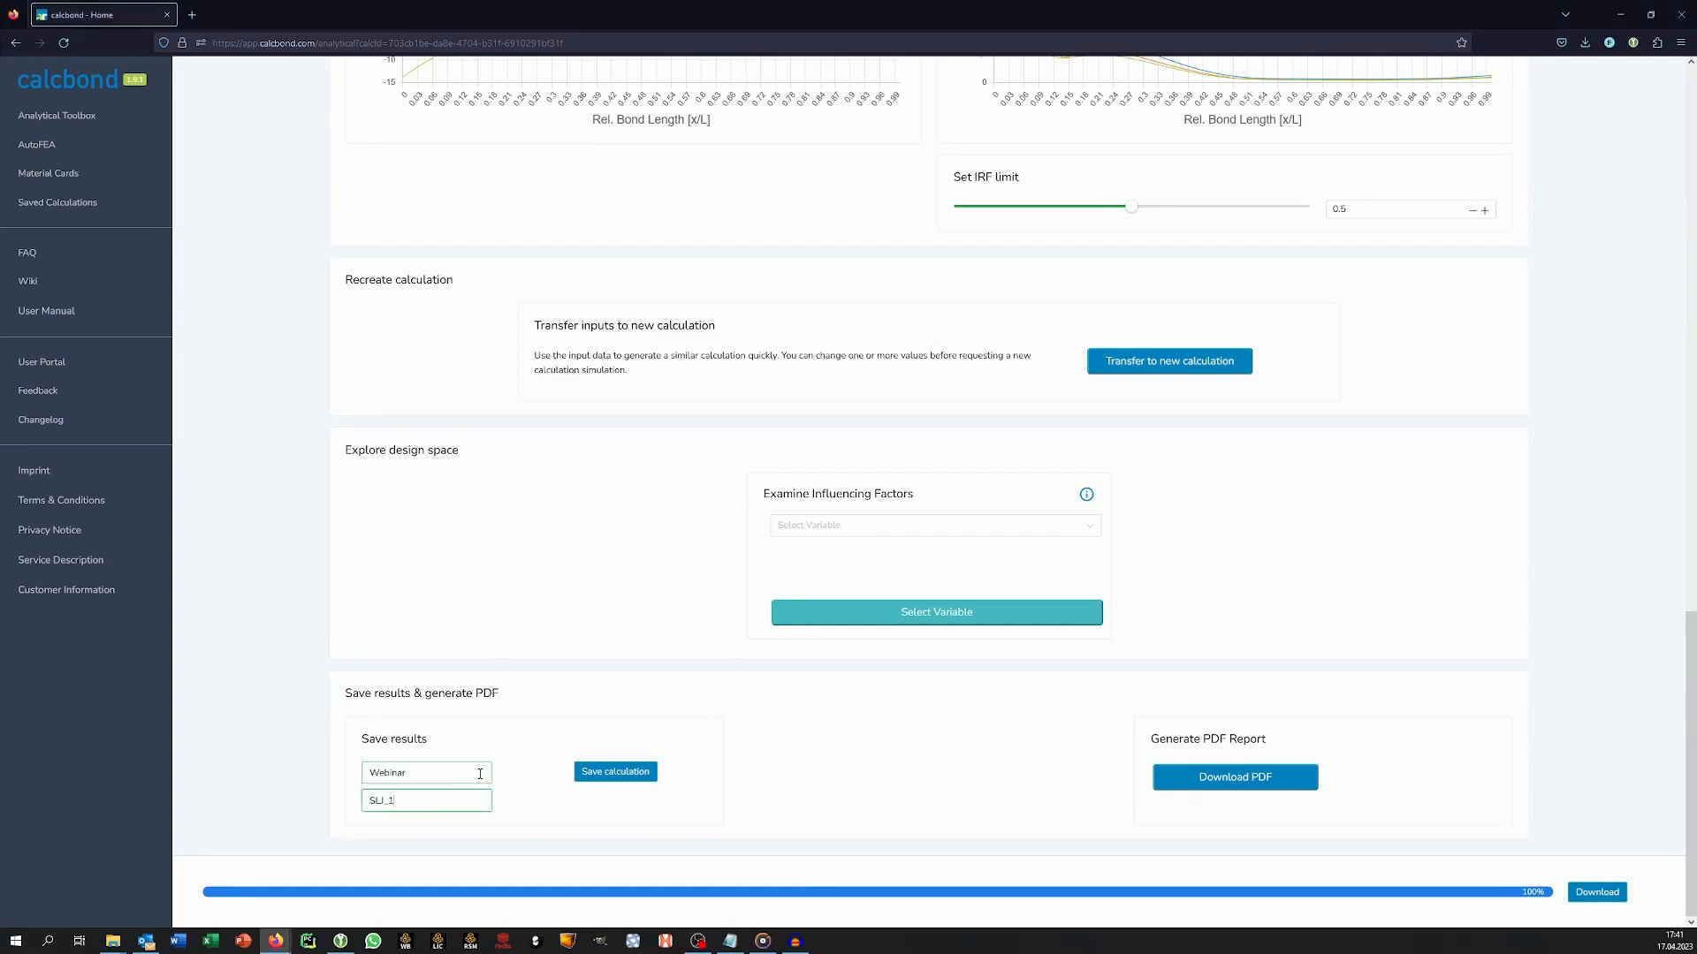
left_click(608, 774)
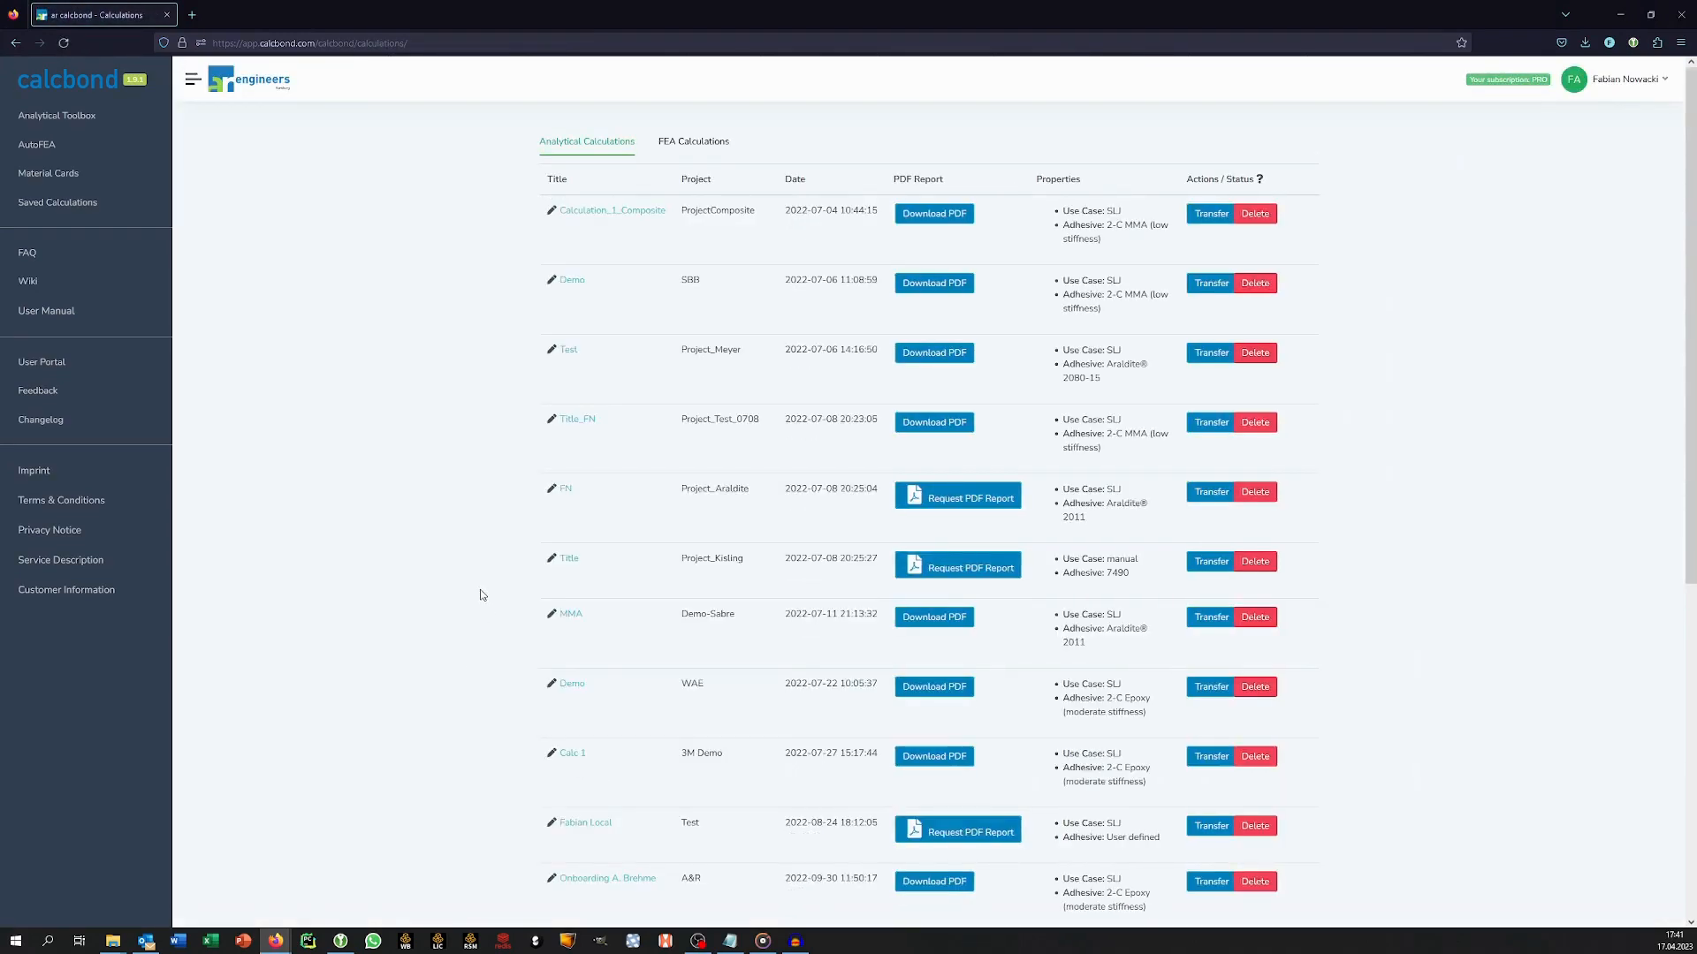
scroll(481, 595, "down", 6)
left_click(574, 829)
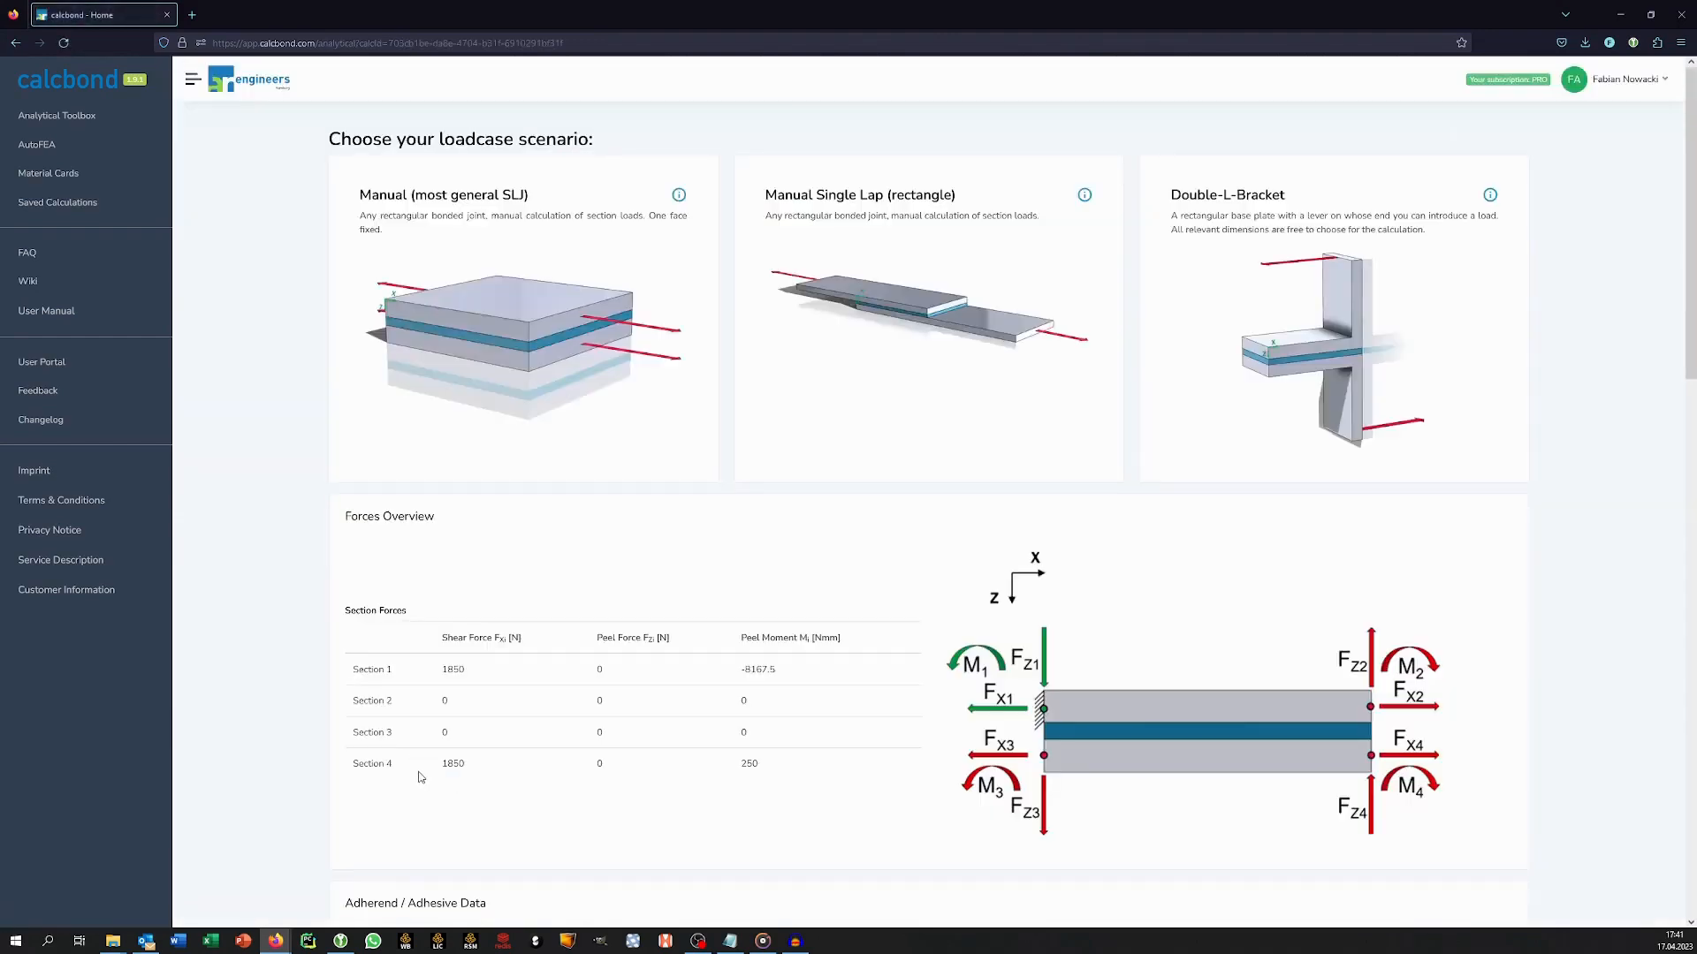
Open the Bonded Stud use case in AutoFEA and go to its geometry parameters.
scroll(421, 777, "down", 10)
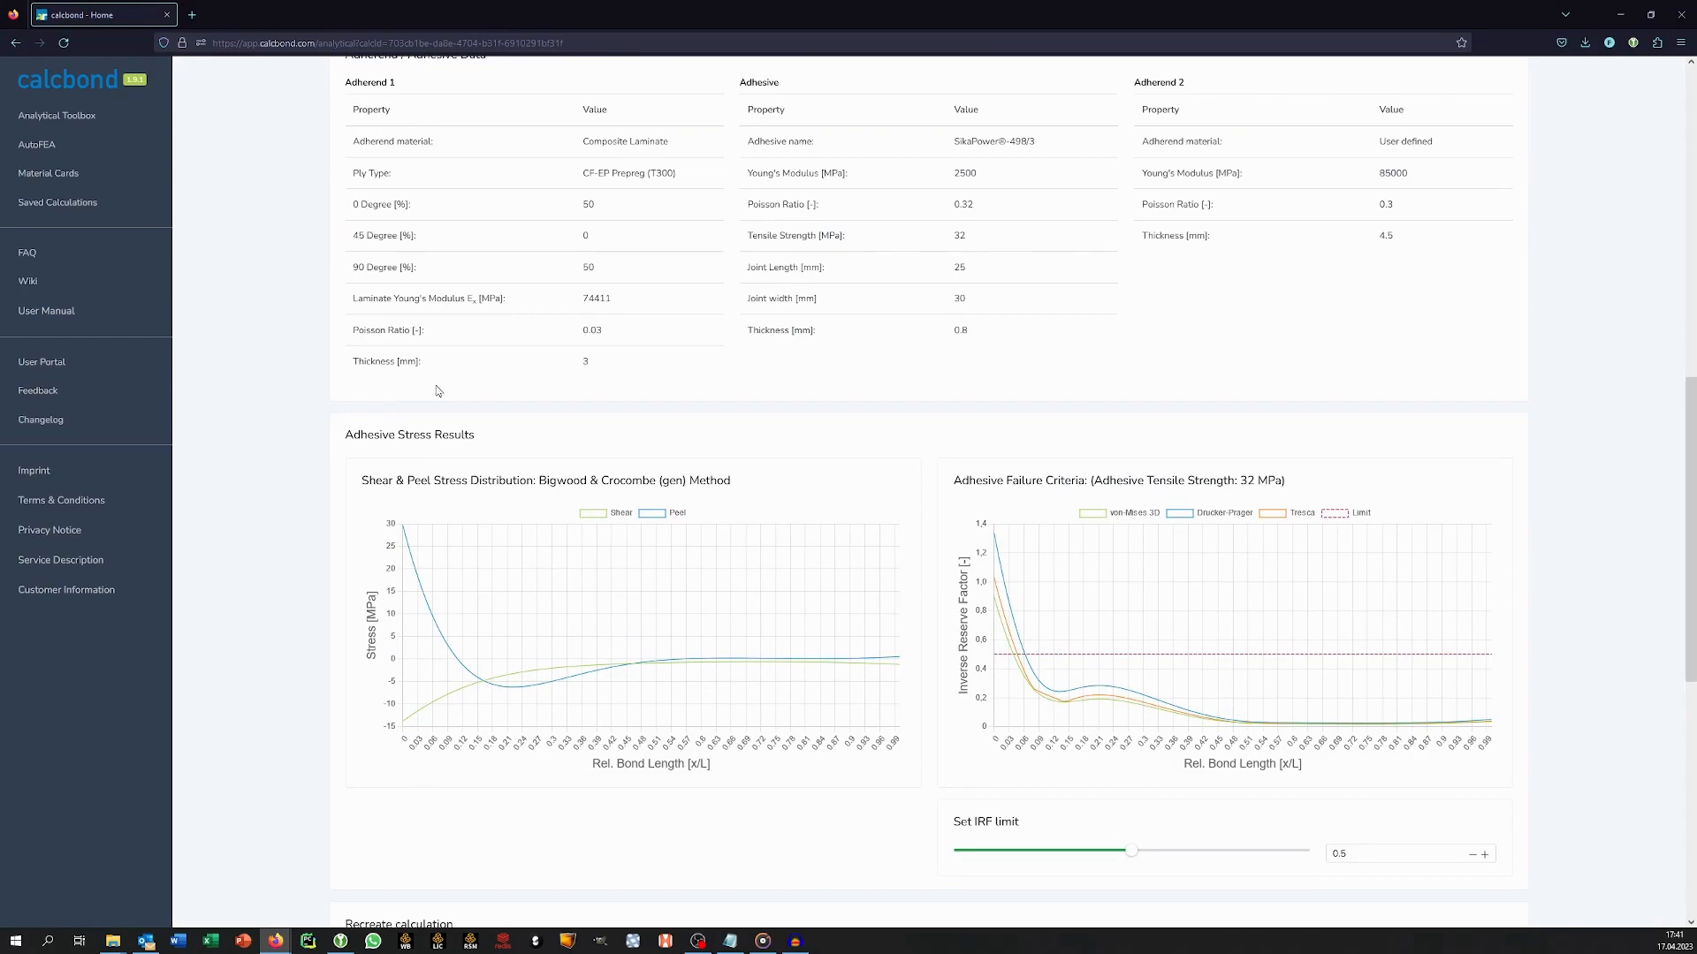
left_click(36, 154)
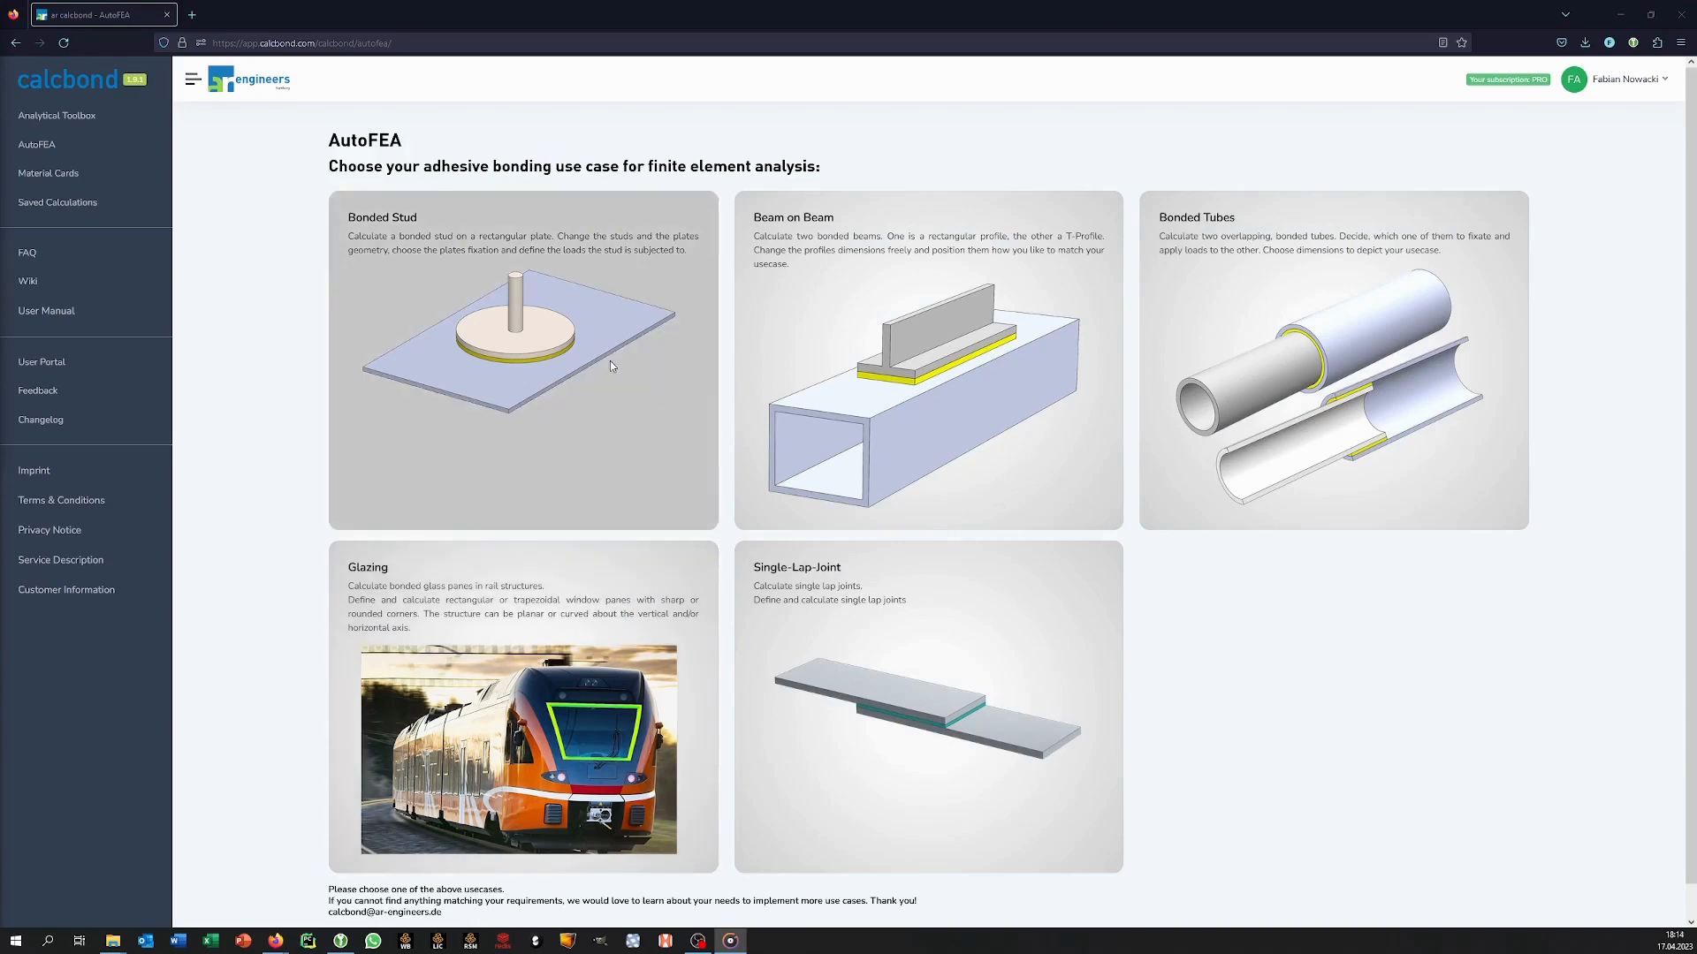
left_click(560, 351)
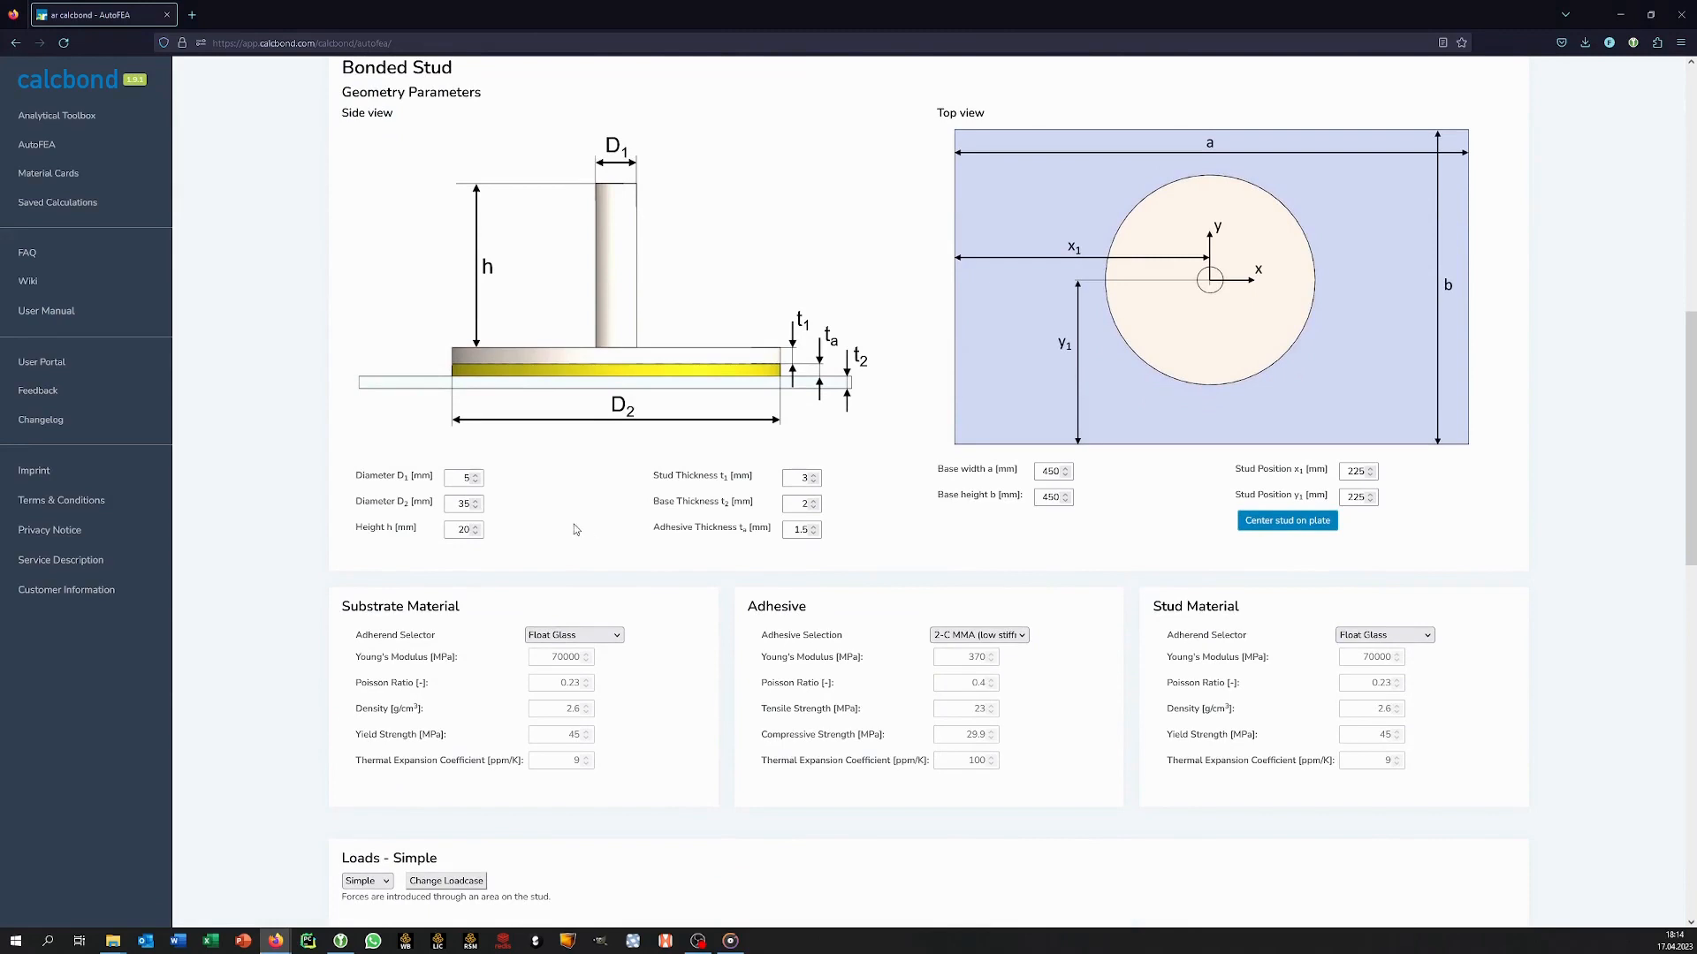
Set stud diameters D1 to 6 and D2 to 45 mm, height to 50 mm, base thickness to 5.5 mm and adhesive thickness to 2.5 mm.
left_click(466, 478)
key("Tab")
type("45")
key("Tab")
type("50")
key("Tab")
key("Tab")
type("5")
key("Tab")
type("2.5")
Set the base plate's width and height to 150 mm each and center the stud on the plate.
key("Tab")
type("150")
key("Tab")
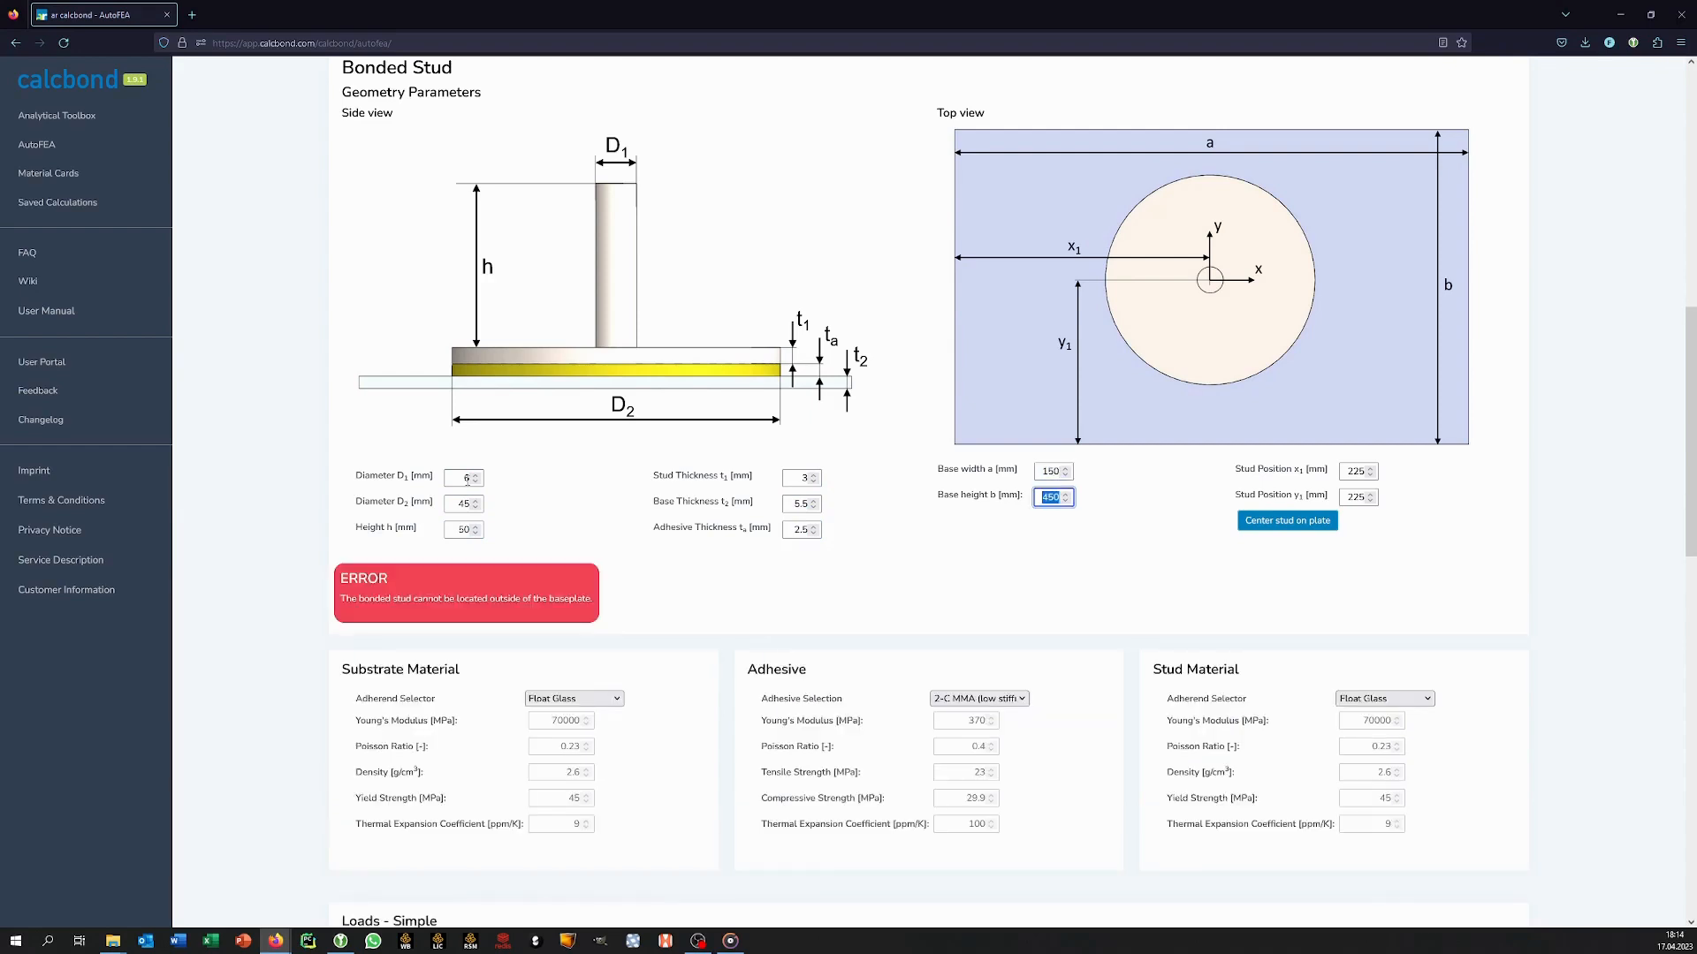
type("150")
key("Tab")
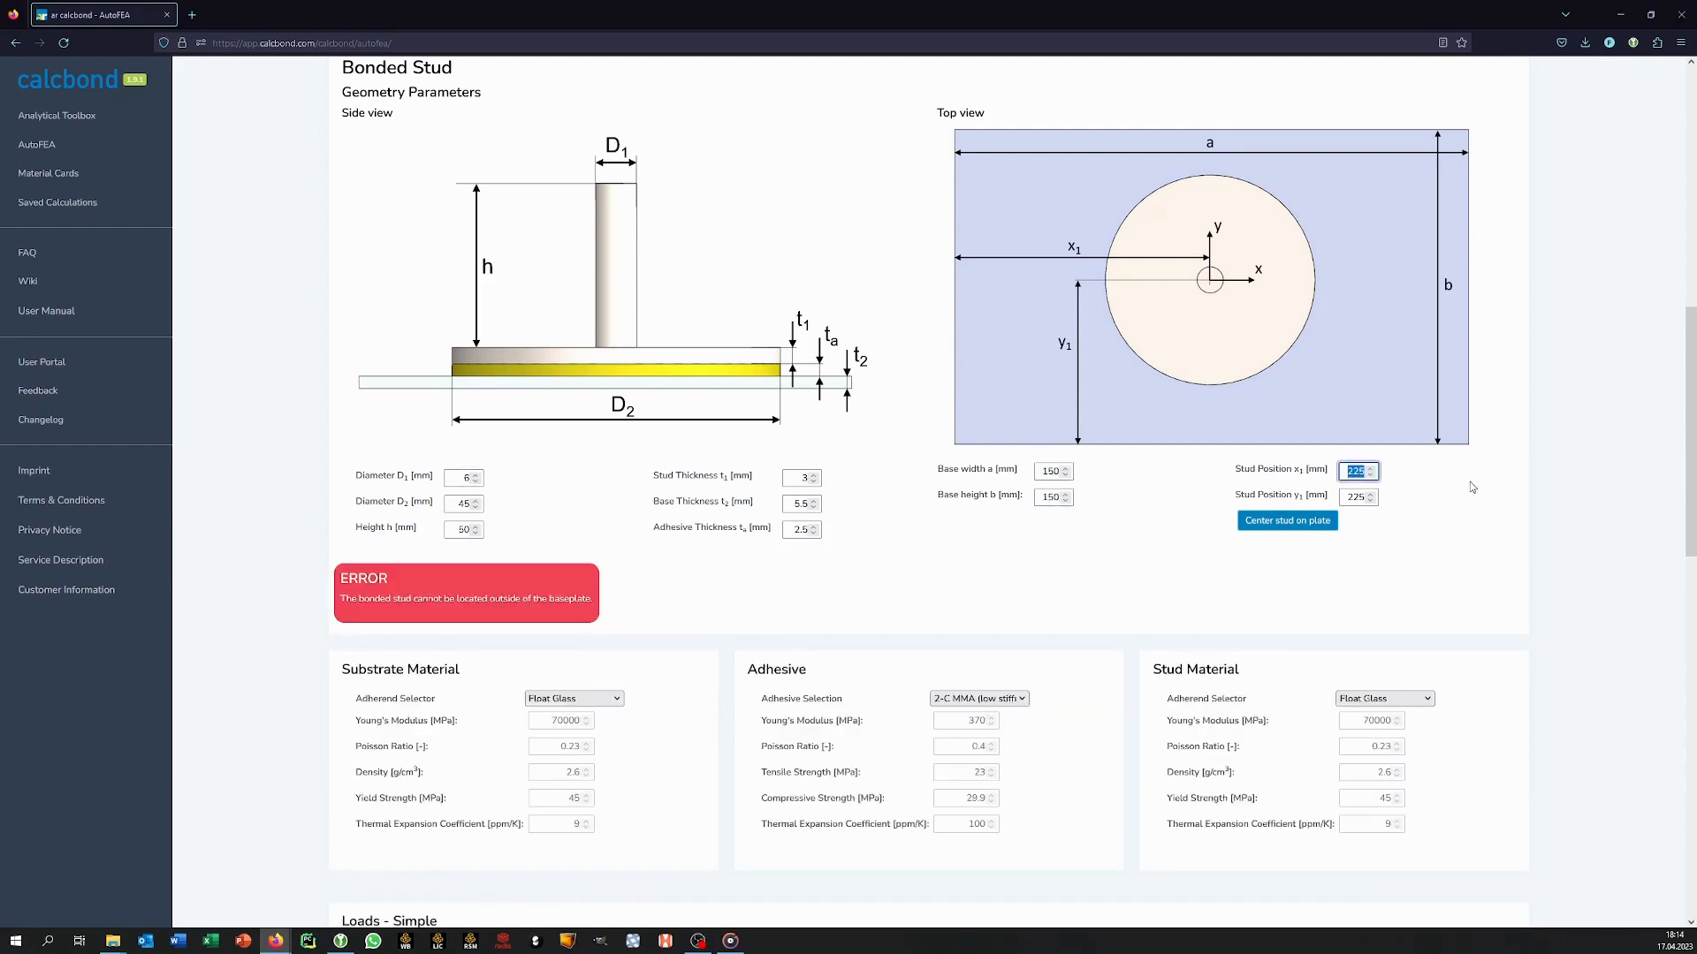
left_click(1371, 477)
left_click(1370, 496)
left_click(1323, 525)
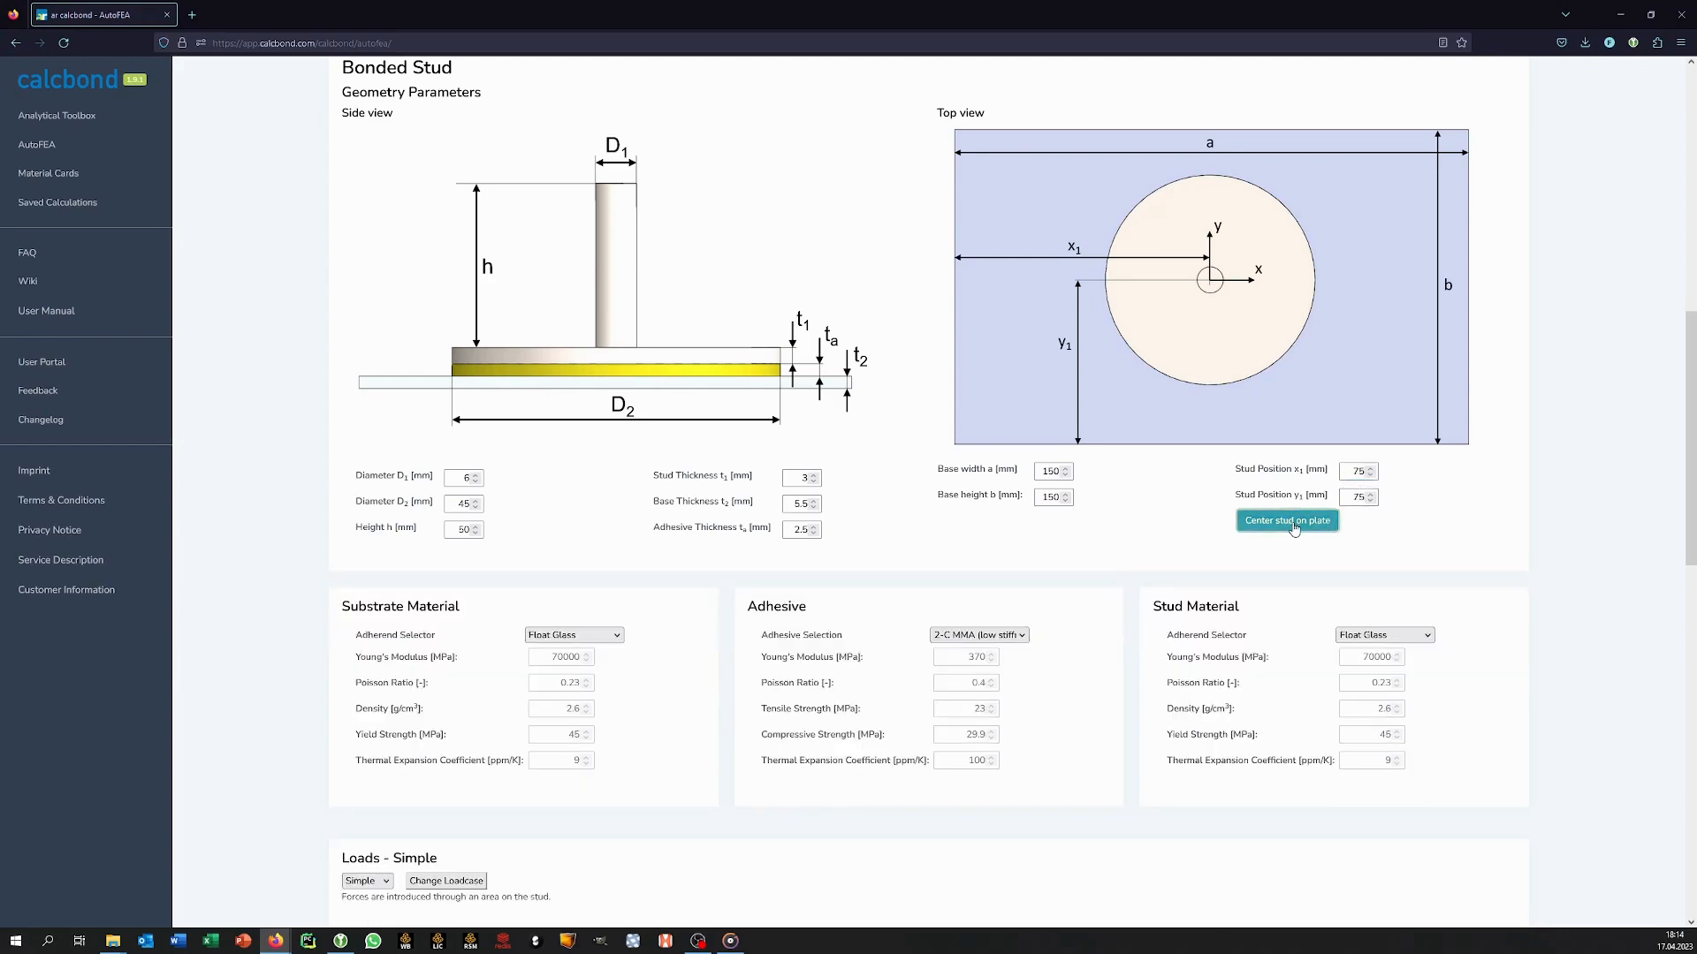
Assign Steel 1.0045 (S355JR) to the substrate, SikaPower-880 as the adhesive, and Aluminium 3.4365 (EN AW 7075T6) to the stud.
left_click(601, 634)
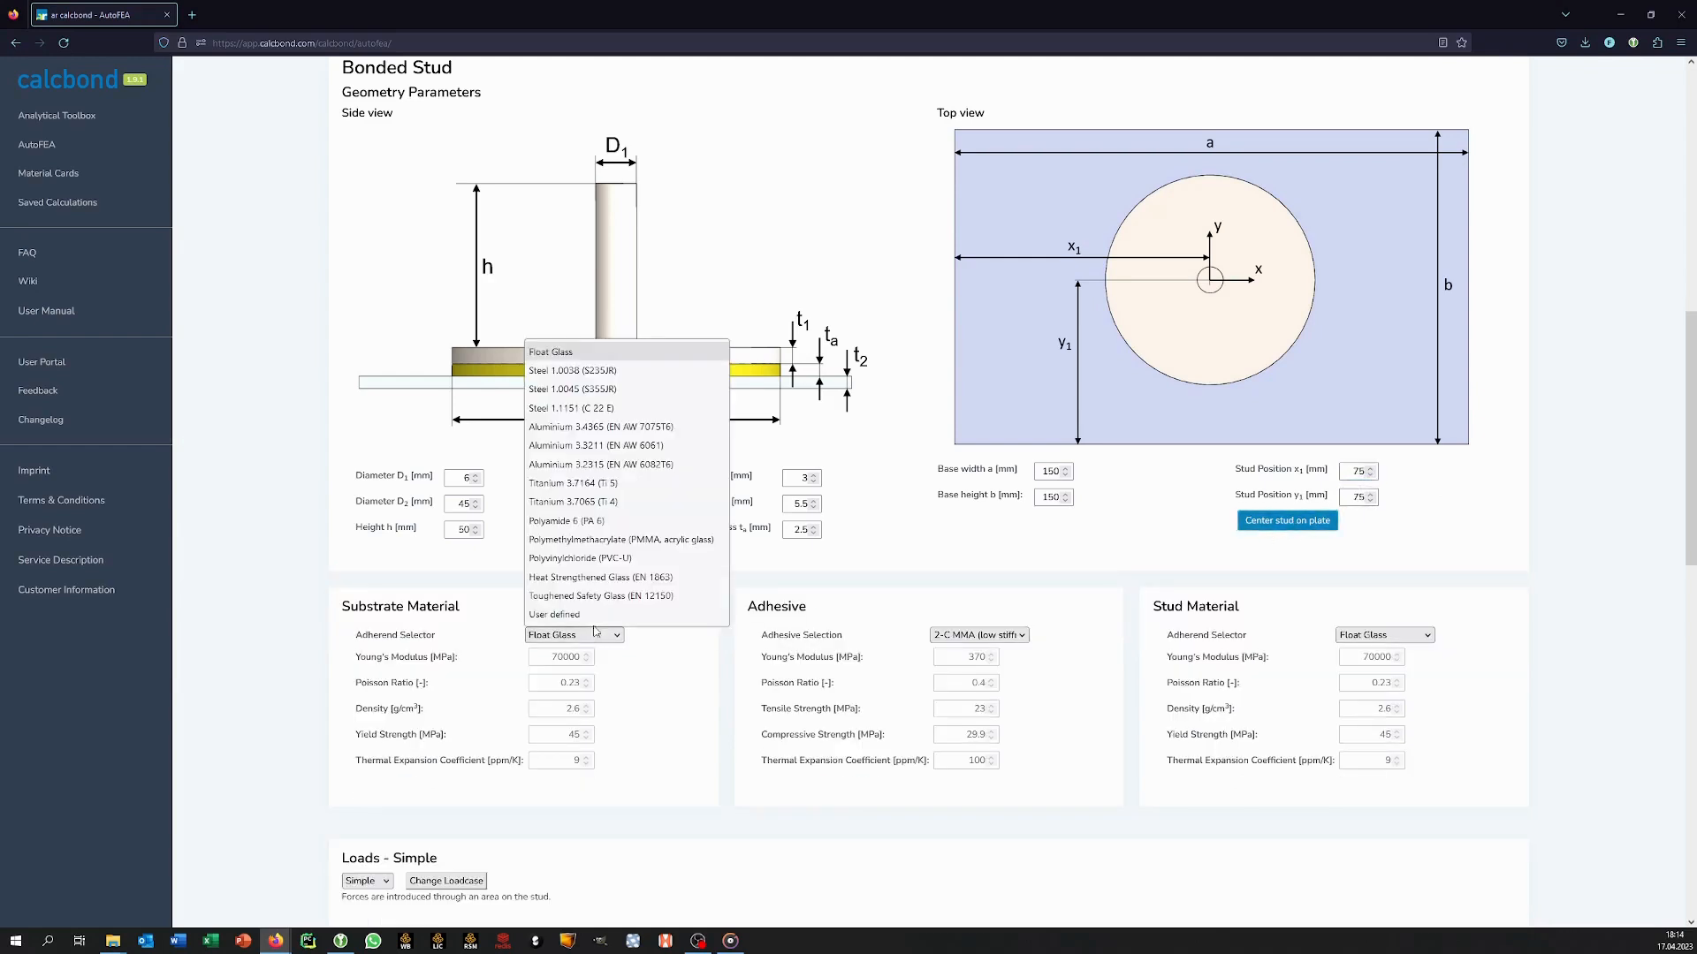
left_click(565, 389)
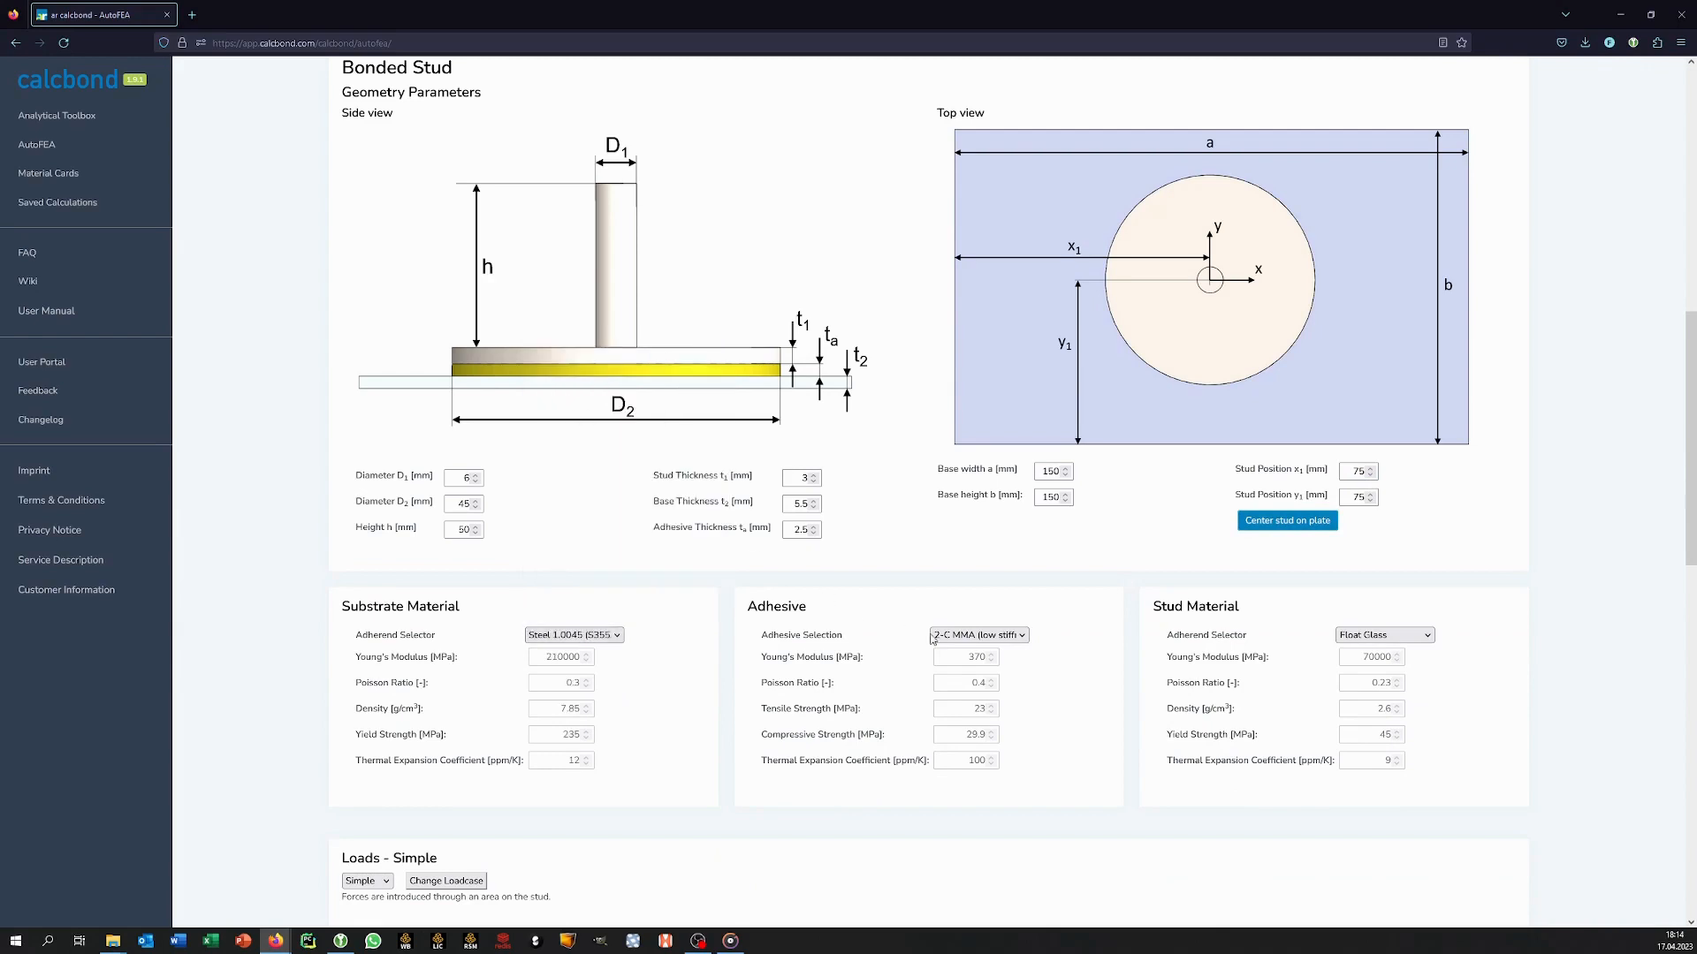
left_click(935, 635)
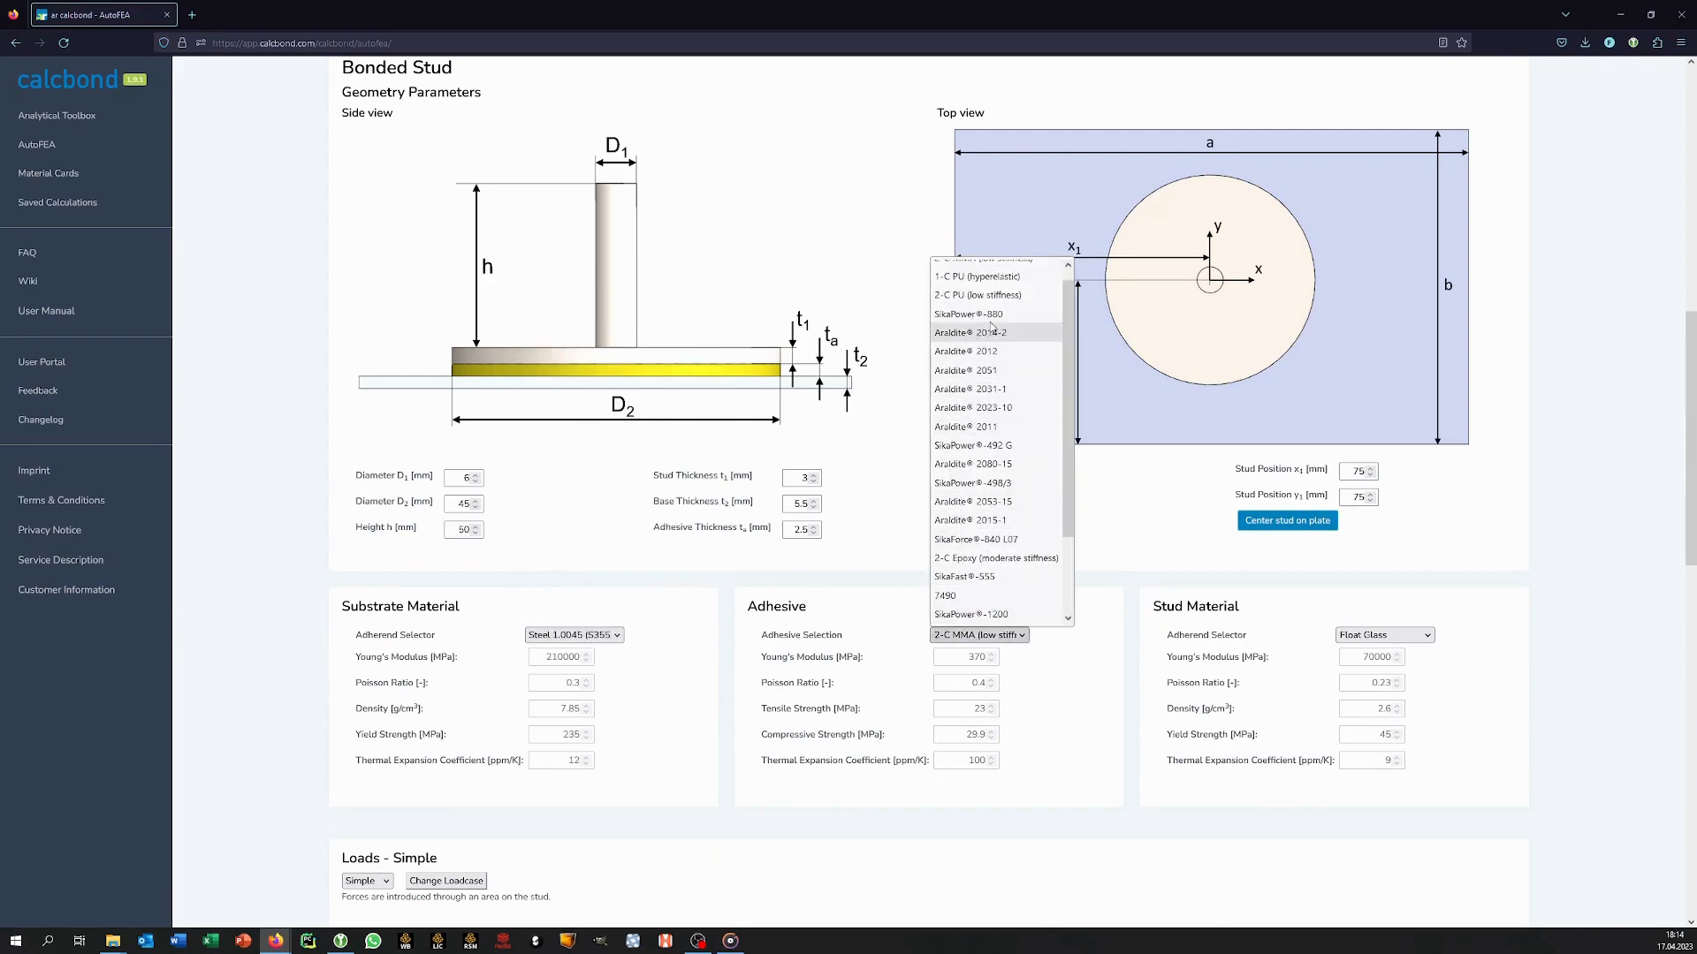
left_click(997, 324)
left_click(1385, 635)
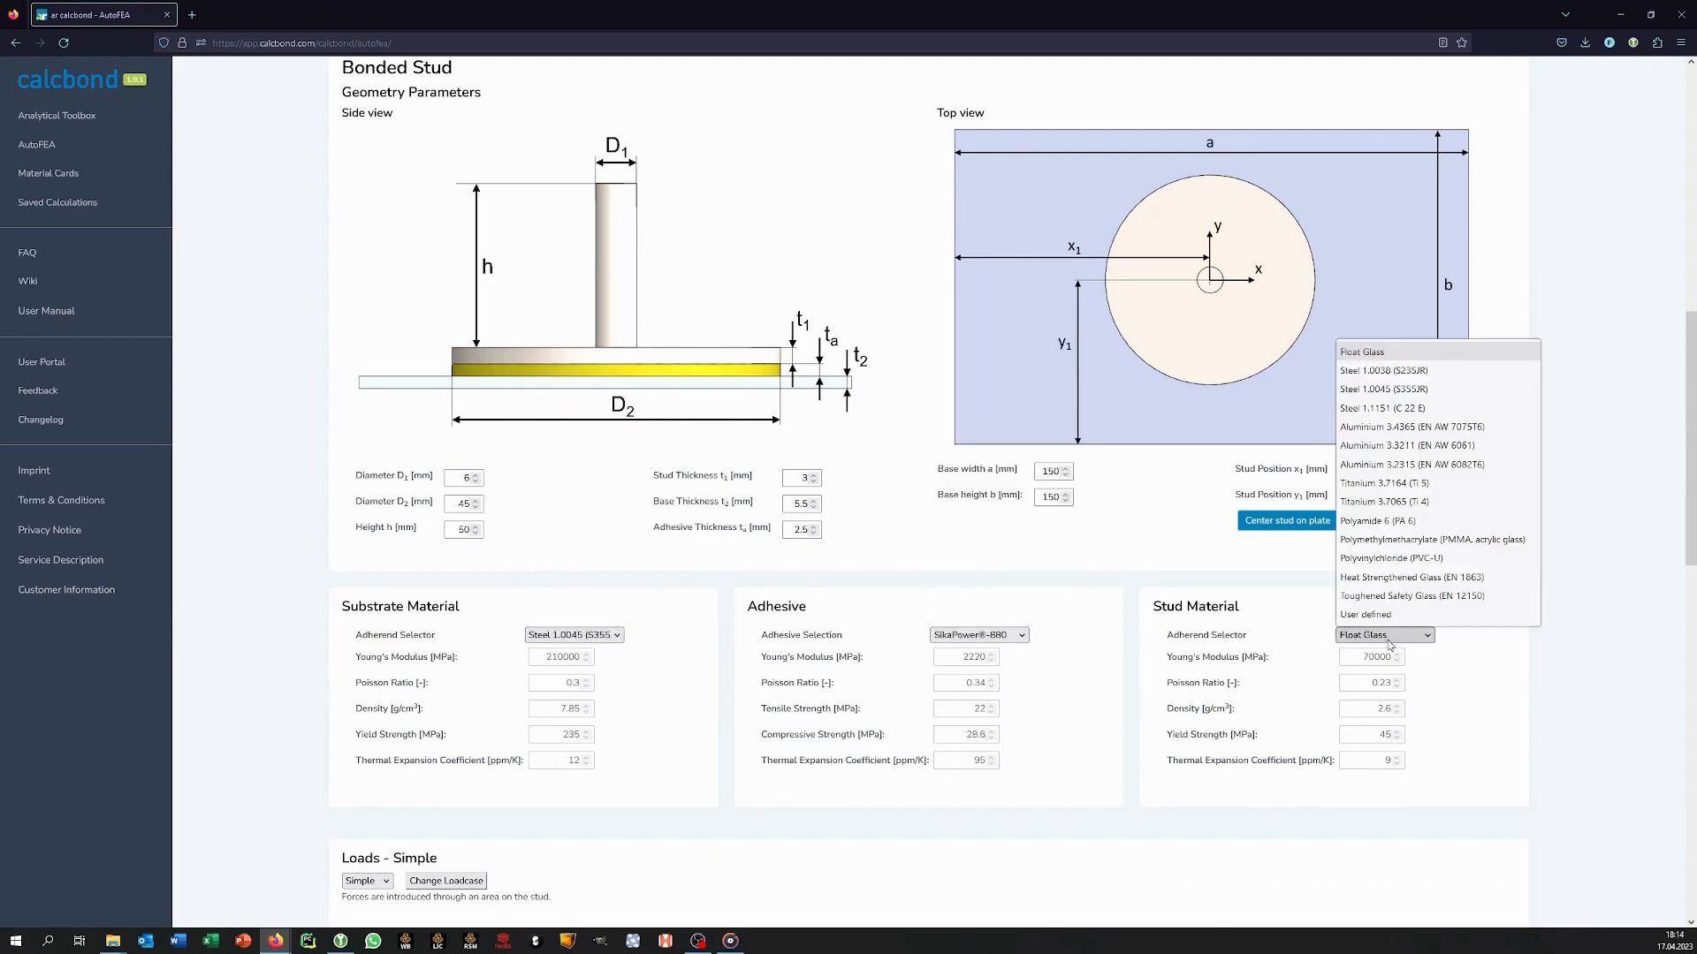
left_click(1405, 427)
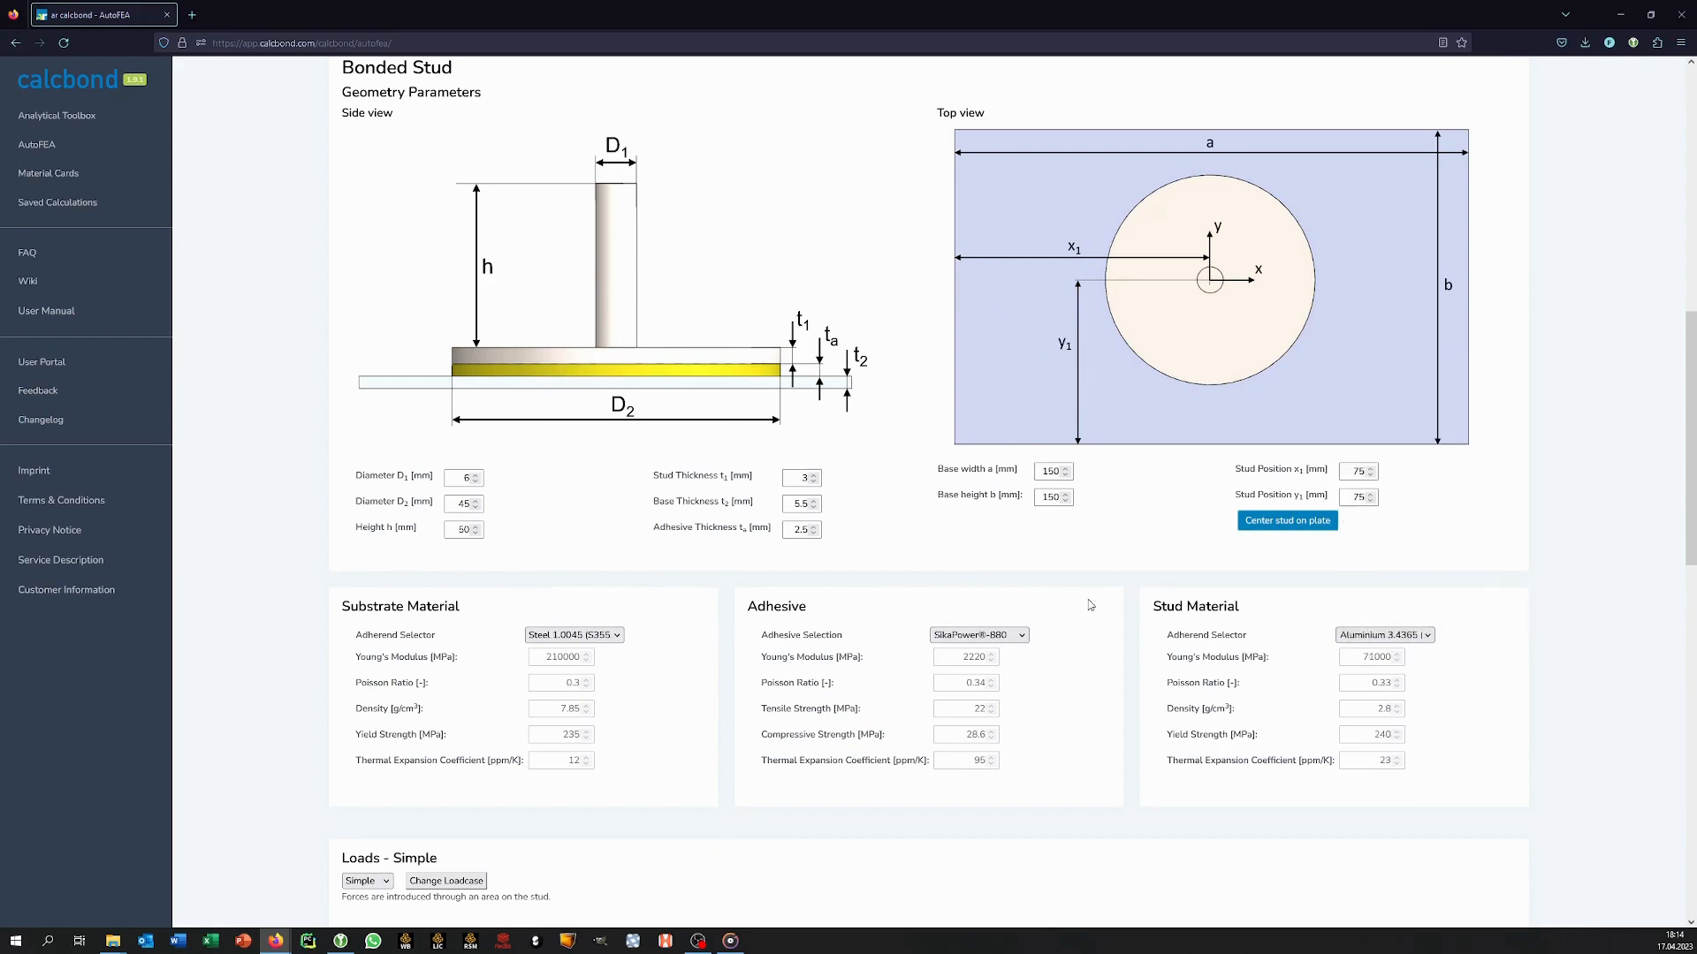
Change the loadcase to Remote and set the load position to x1 = 120 mm and z1 = 250 mm.
scroll(1049, 682, "down", 4)
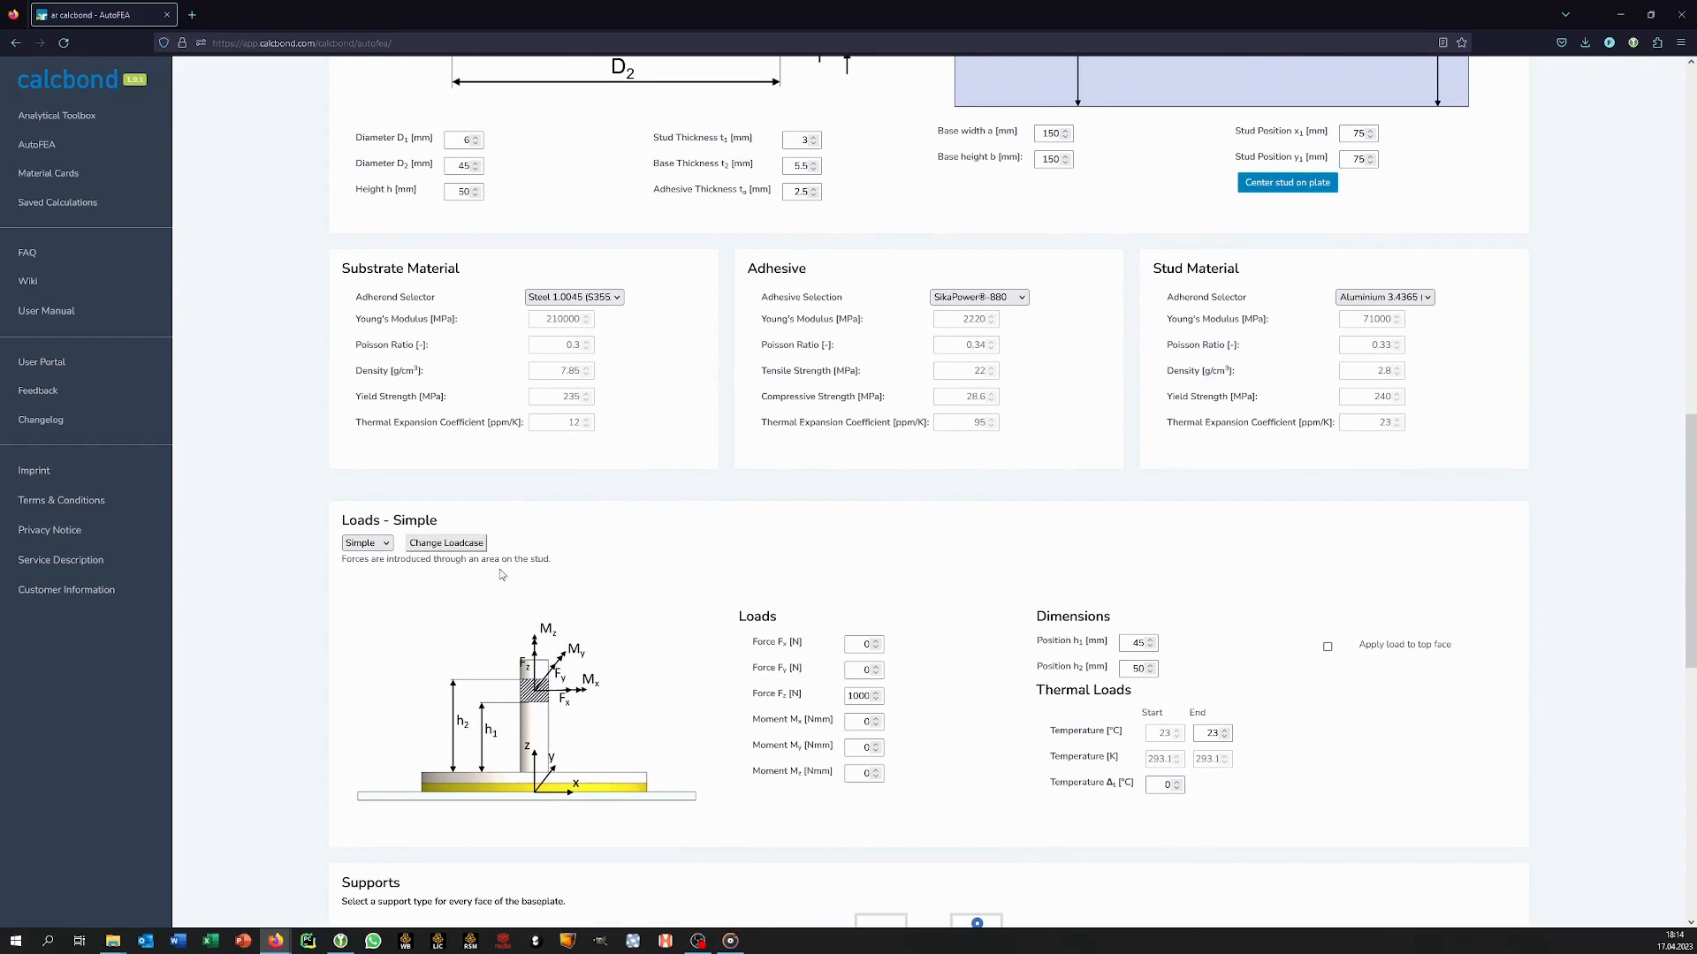
left_click(476, 545)
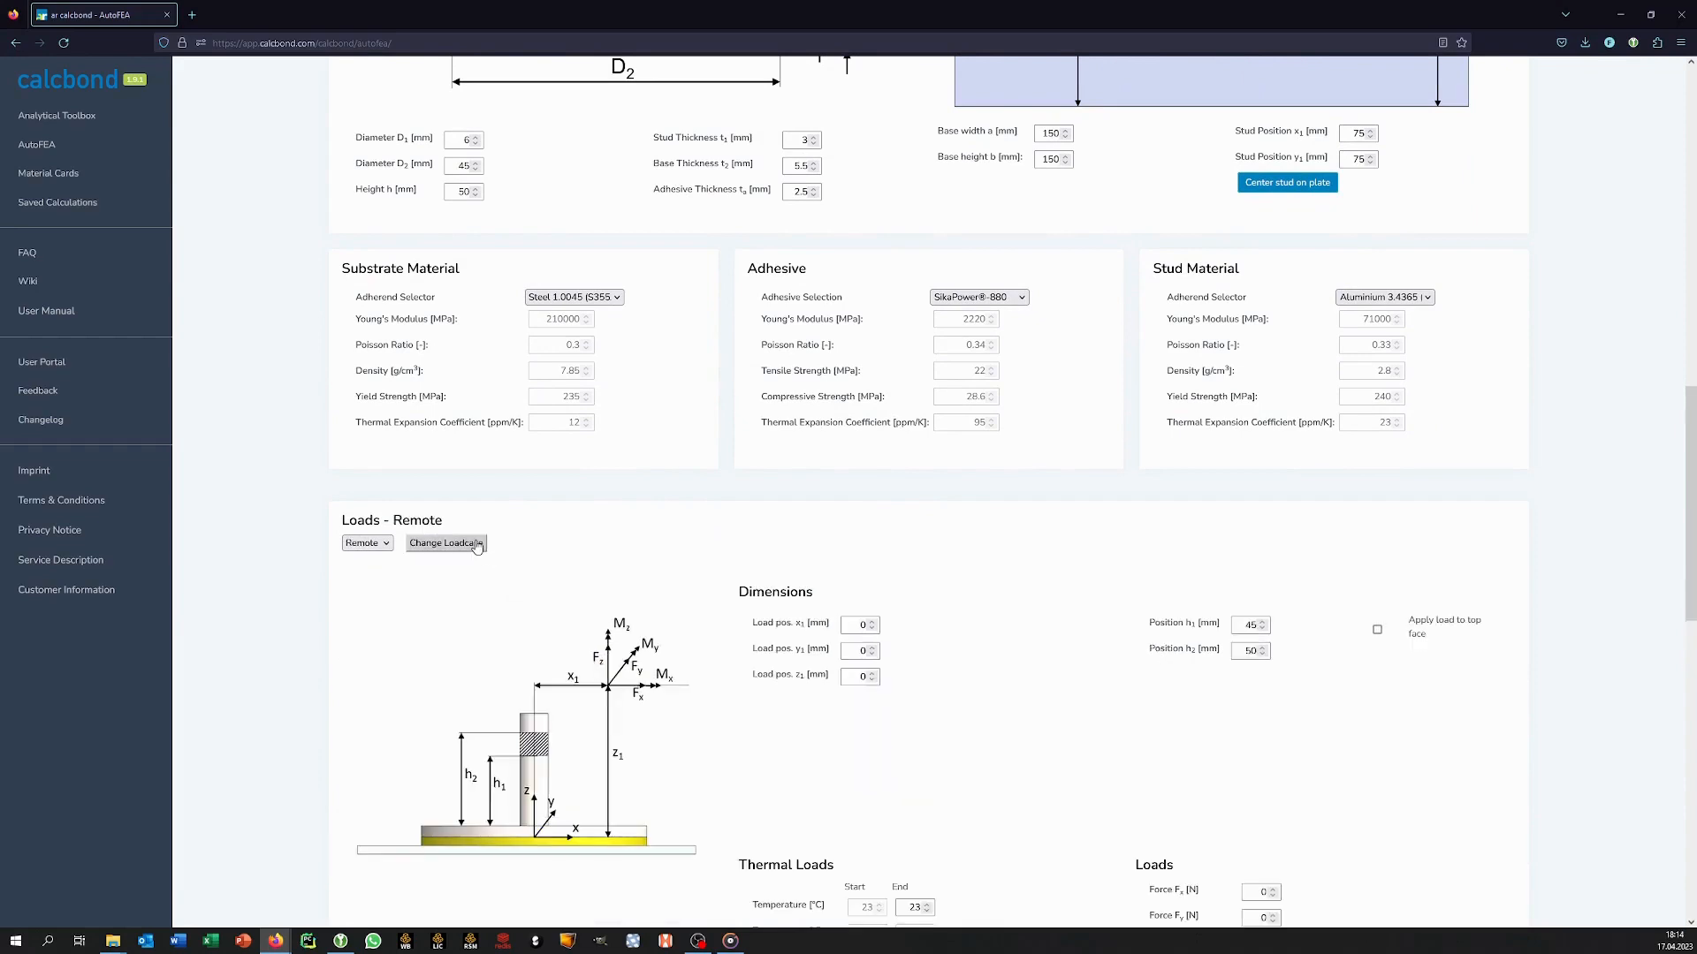
scroll(586, 623, "down", 1)
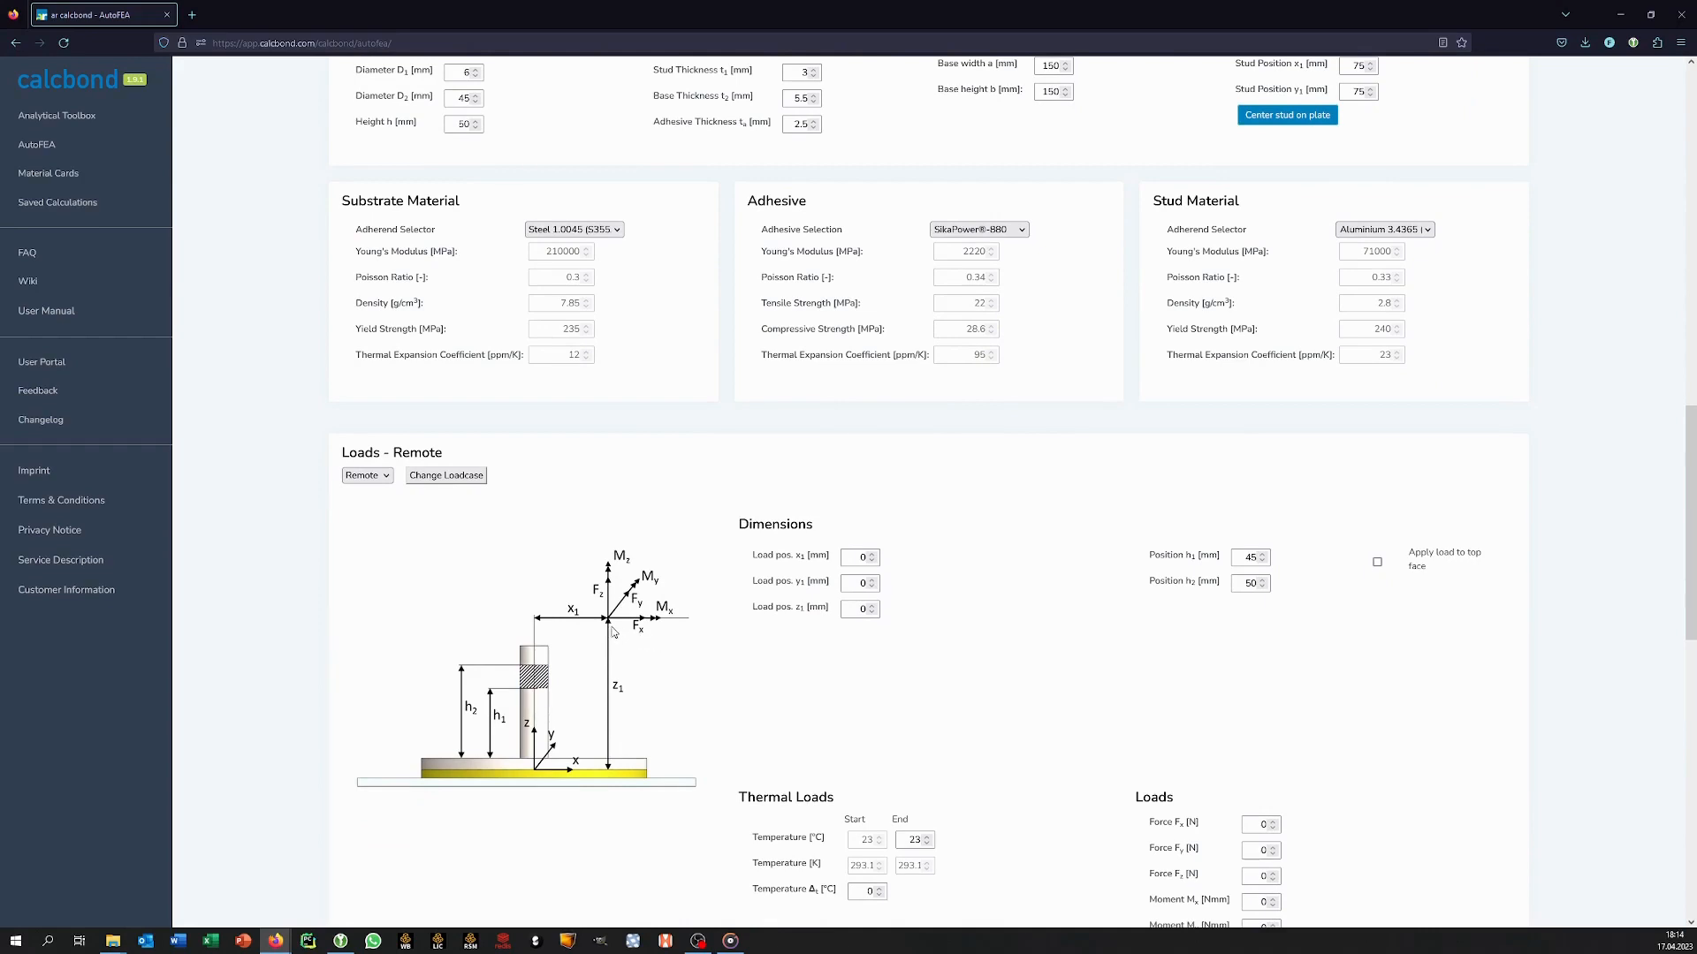
double_click(853, 556)
type("20")
key("Tab")
key("Tab")
type("250")
Set the remote force Fx to 560 N and the end temperature of the thermal load to 45 °C.
scroll(1032, 694, "down", 1)
scroll(1035, 698, "down", 1)
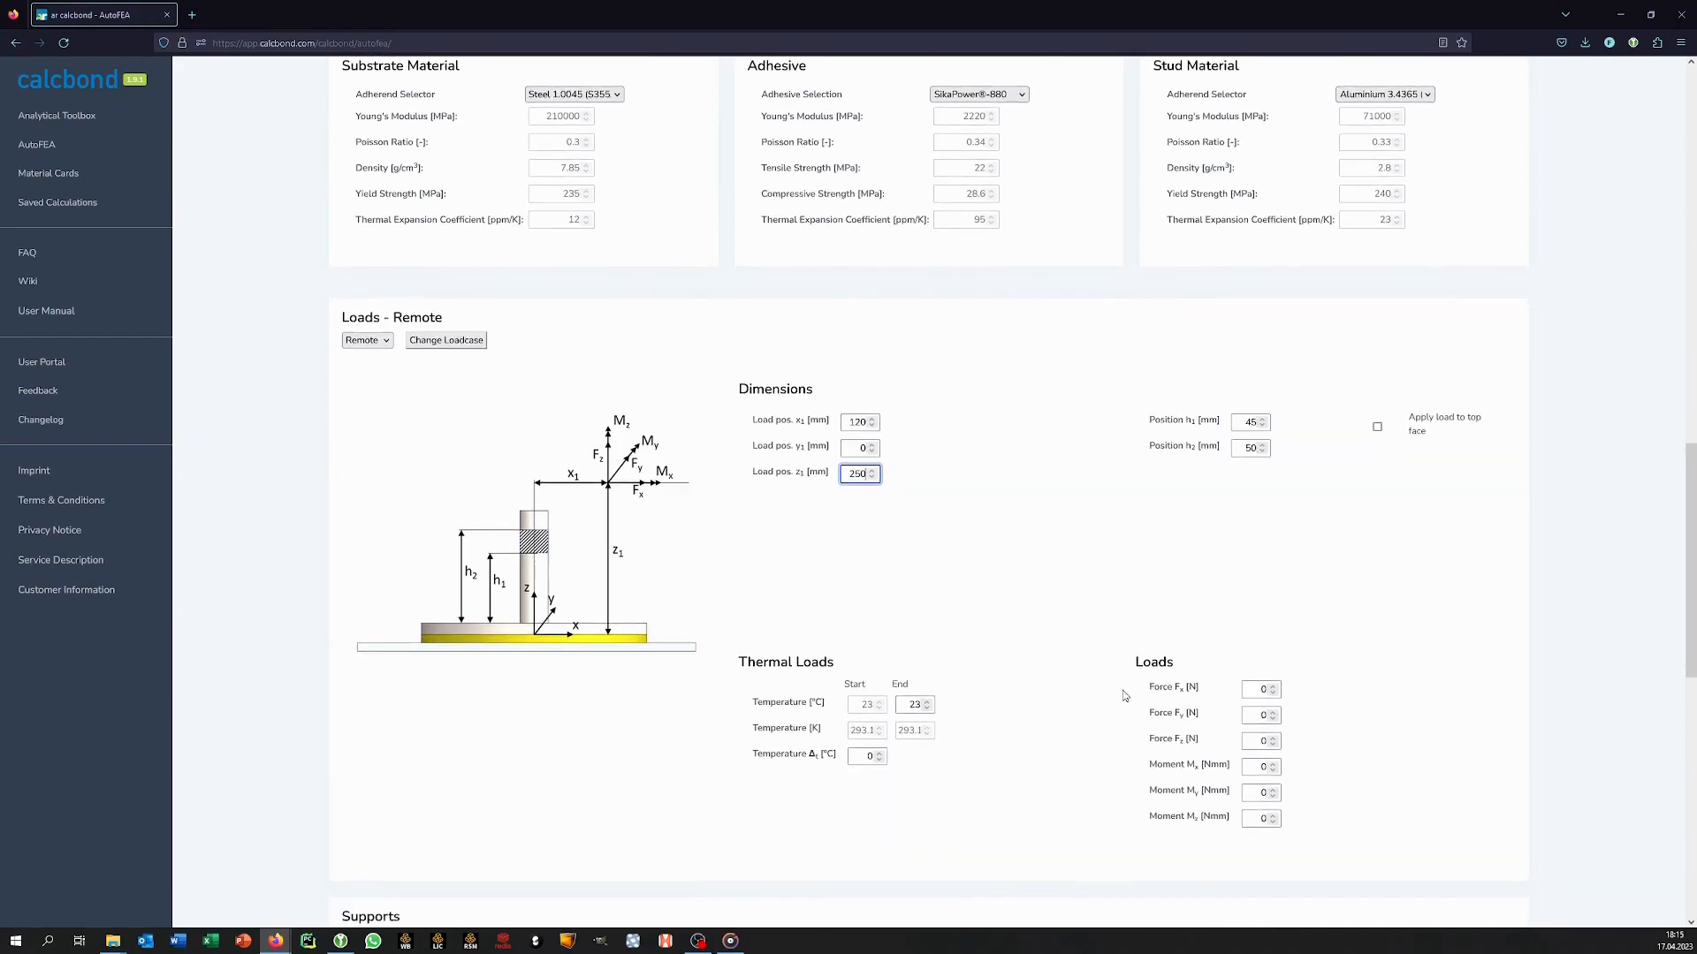
double_click(1261, 689)
type("-560")
key("Tab")
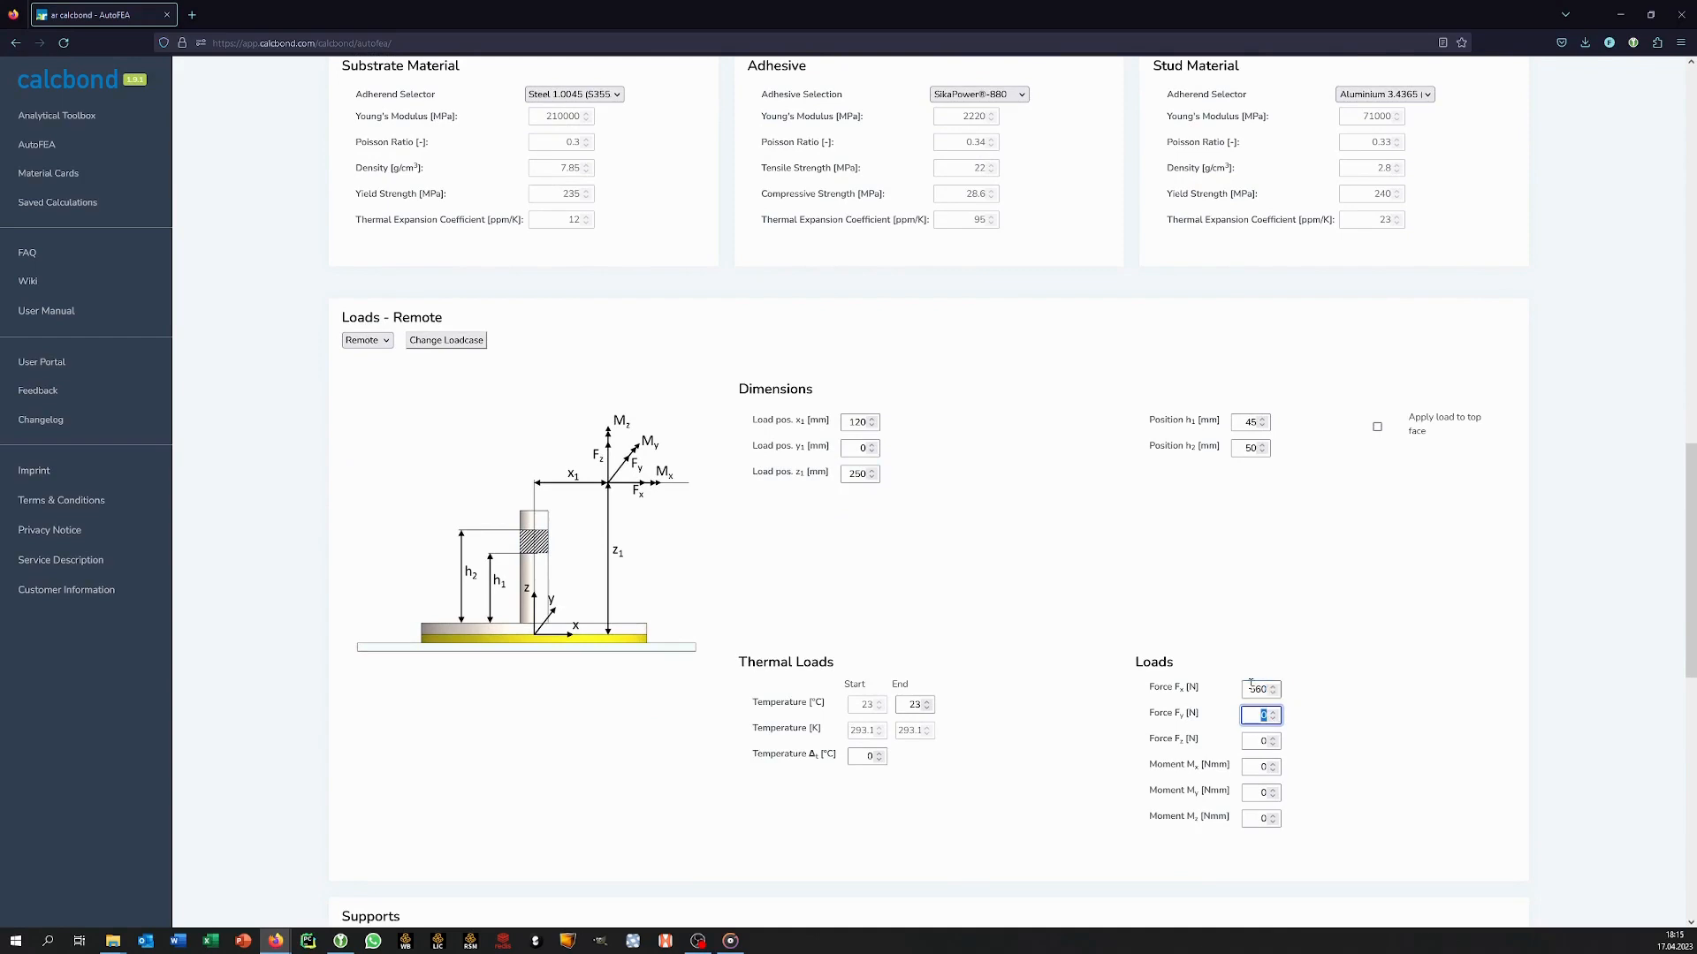
left_click(918, 704)
double_click(919, 704)
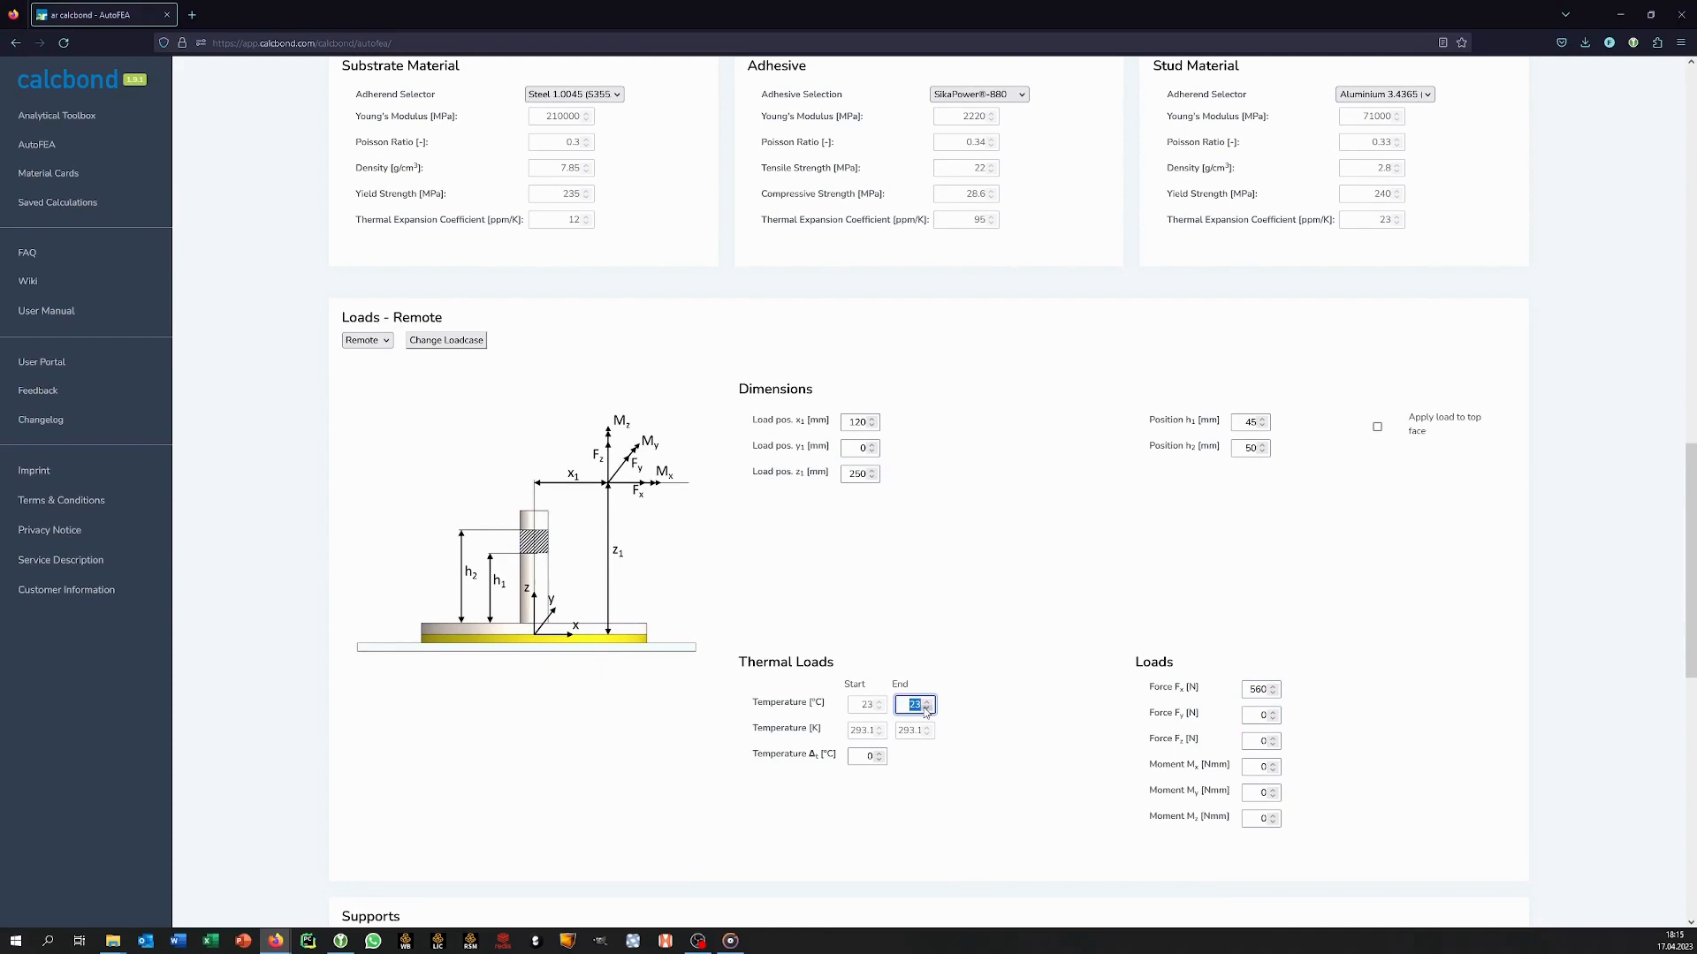
type("45")
left_click(926, 762)
Leave baseplate faces A and C unsupported, give faces B and D fixed hinge supports, and request the calculation.
scroll(1025, 766, "down", 7)
scroll(1031, 767, "down", 2)
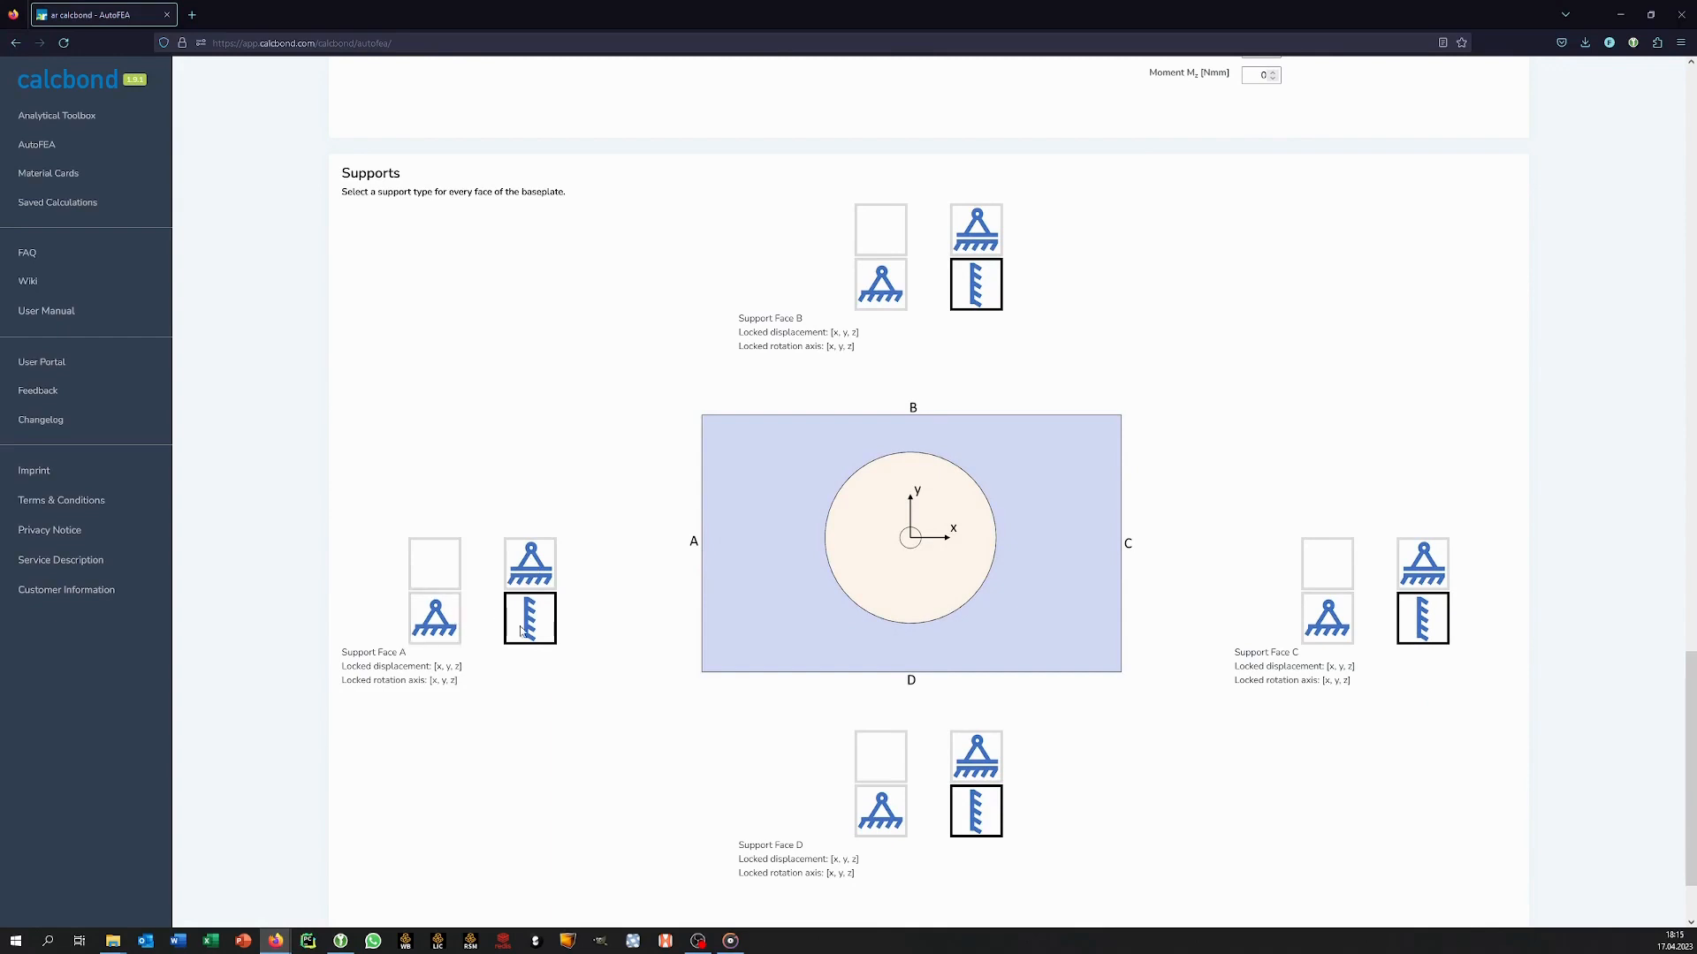
left_click(453, 590)
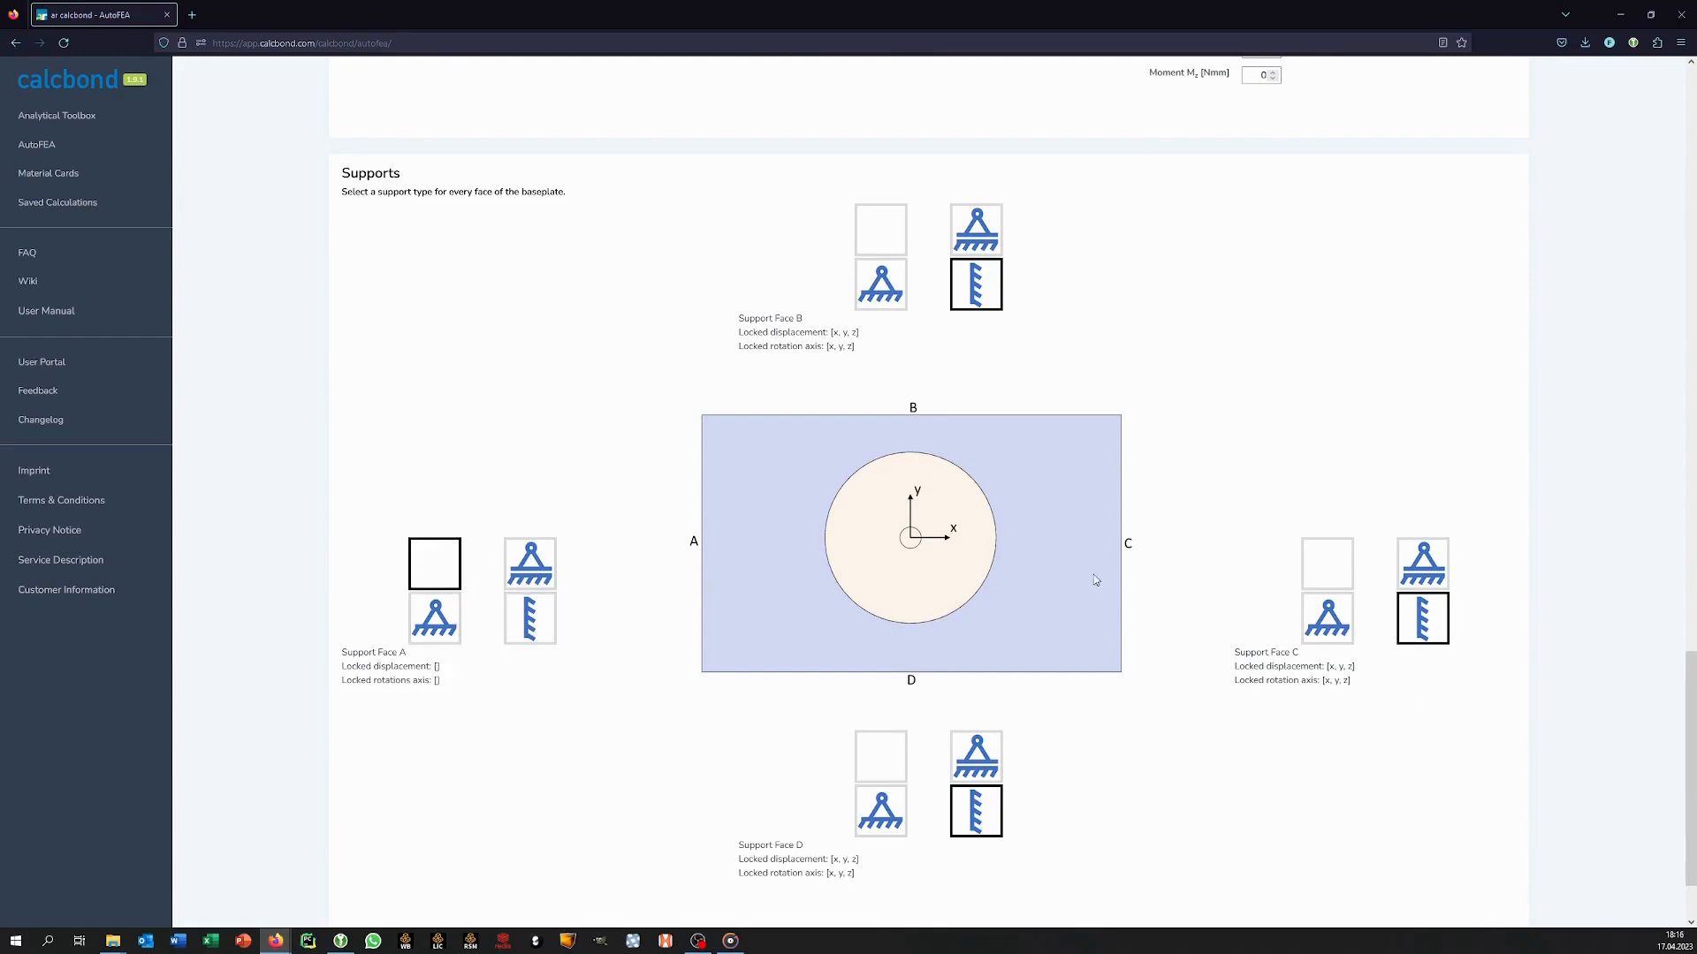
left_click(1348, 570)
left_click(877, 283)
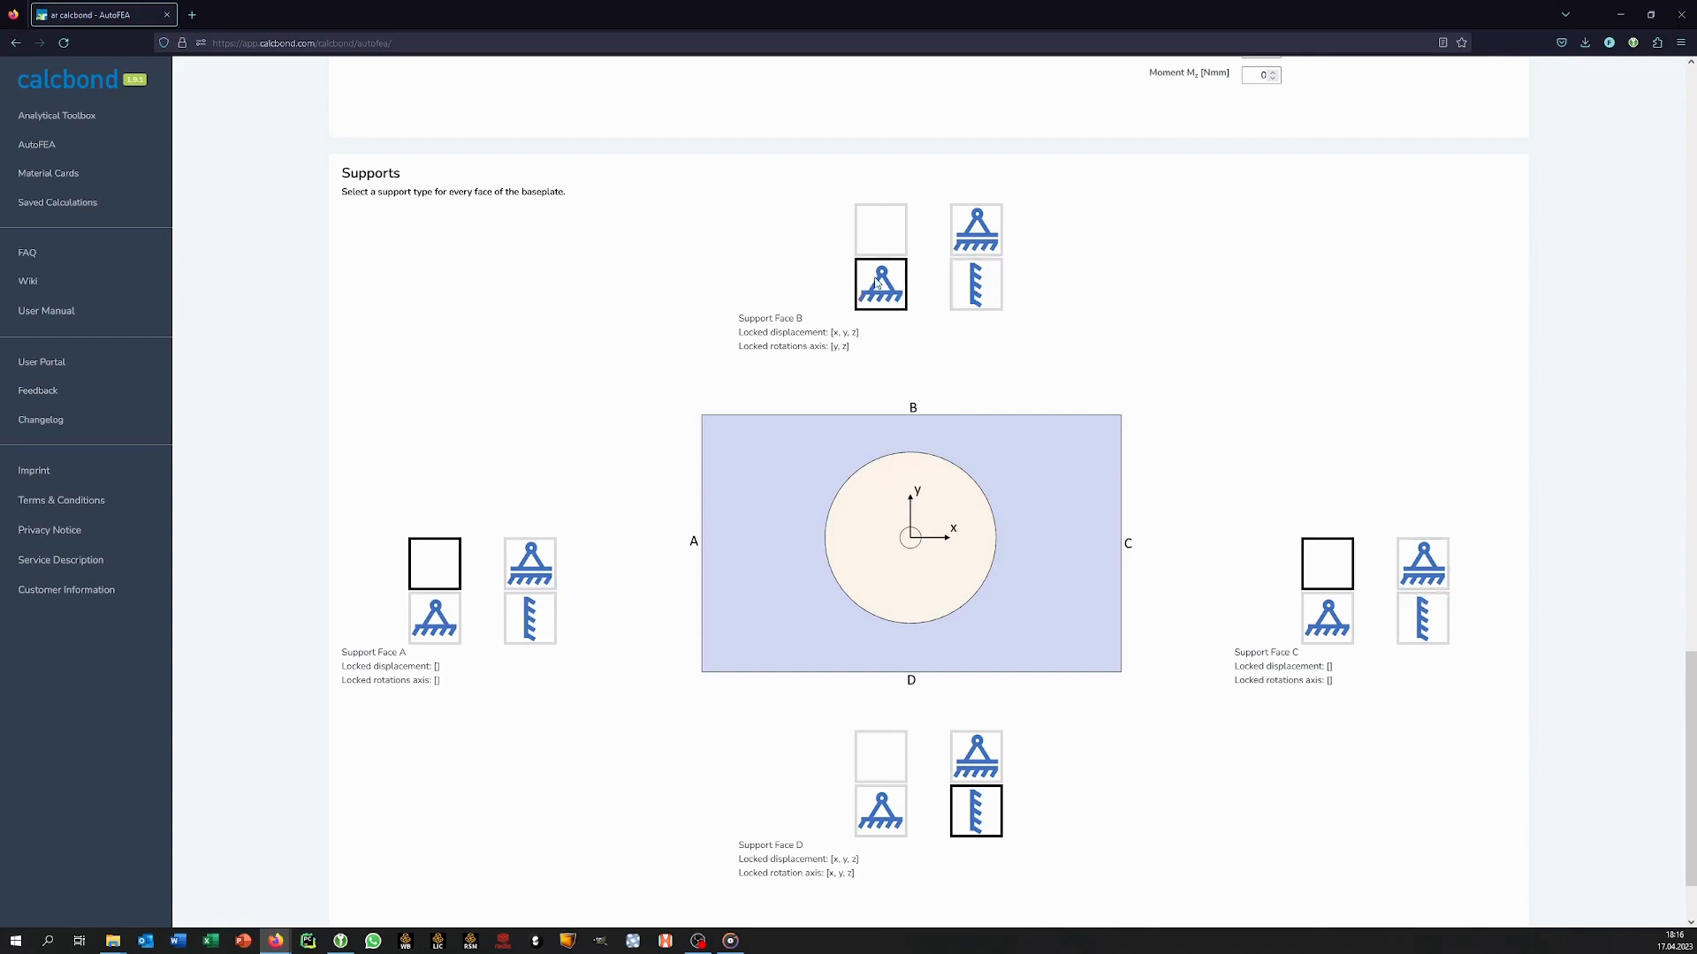
left_click(896, 808)
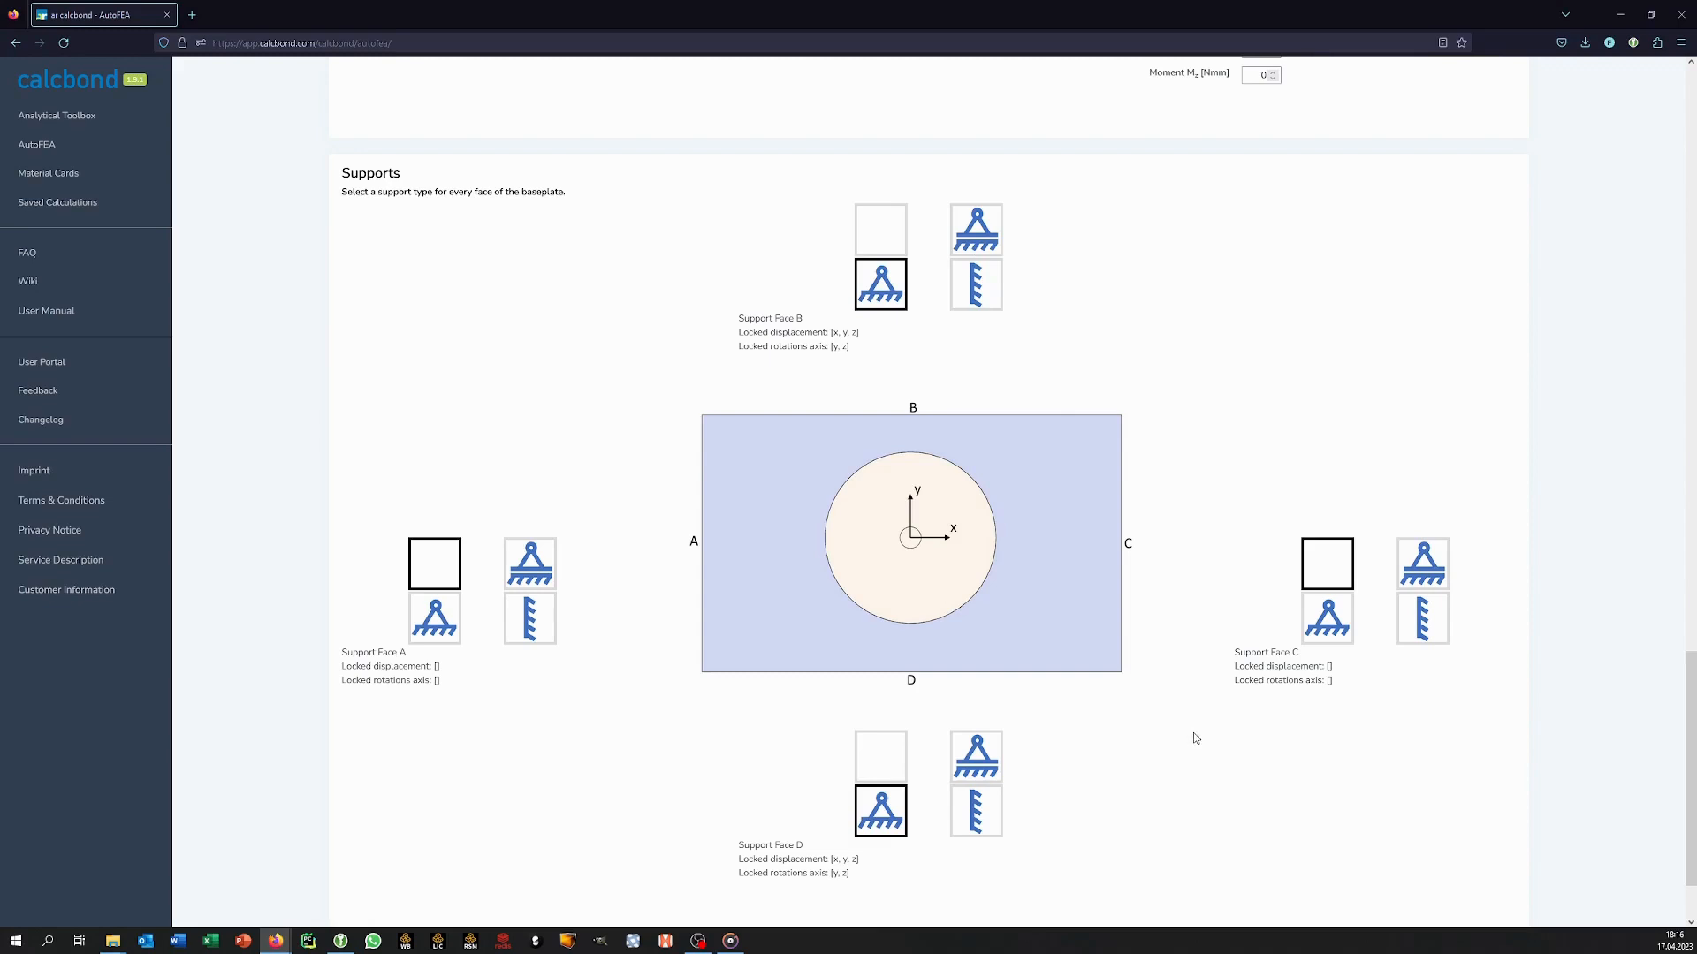
scroll(1195, 738, "down", 2)
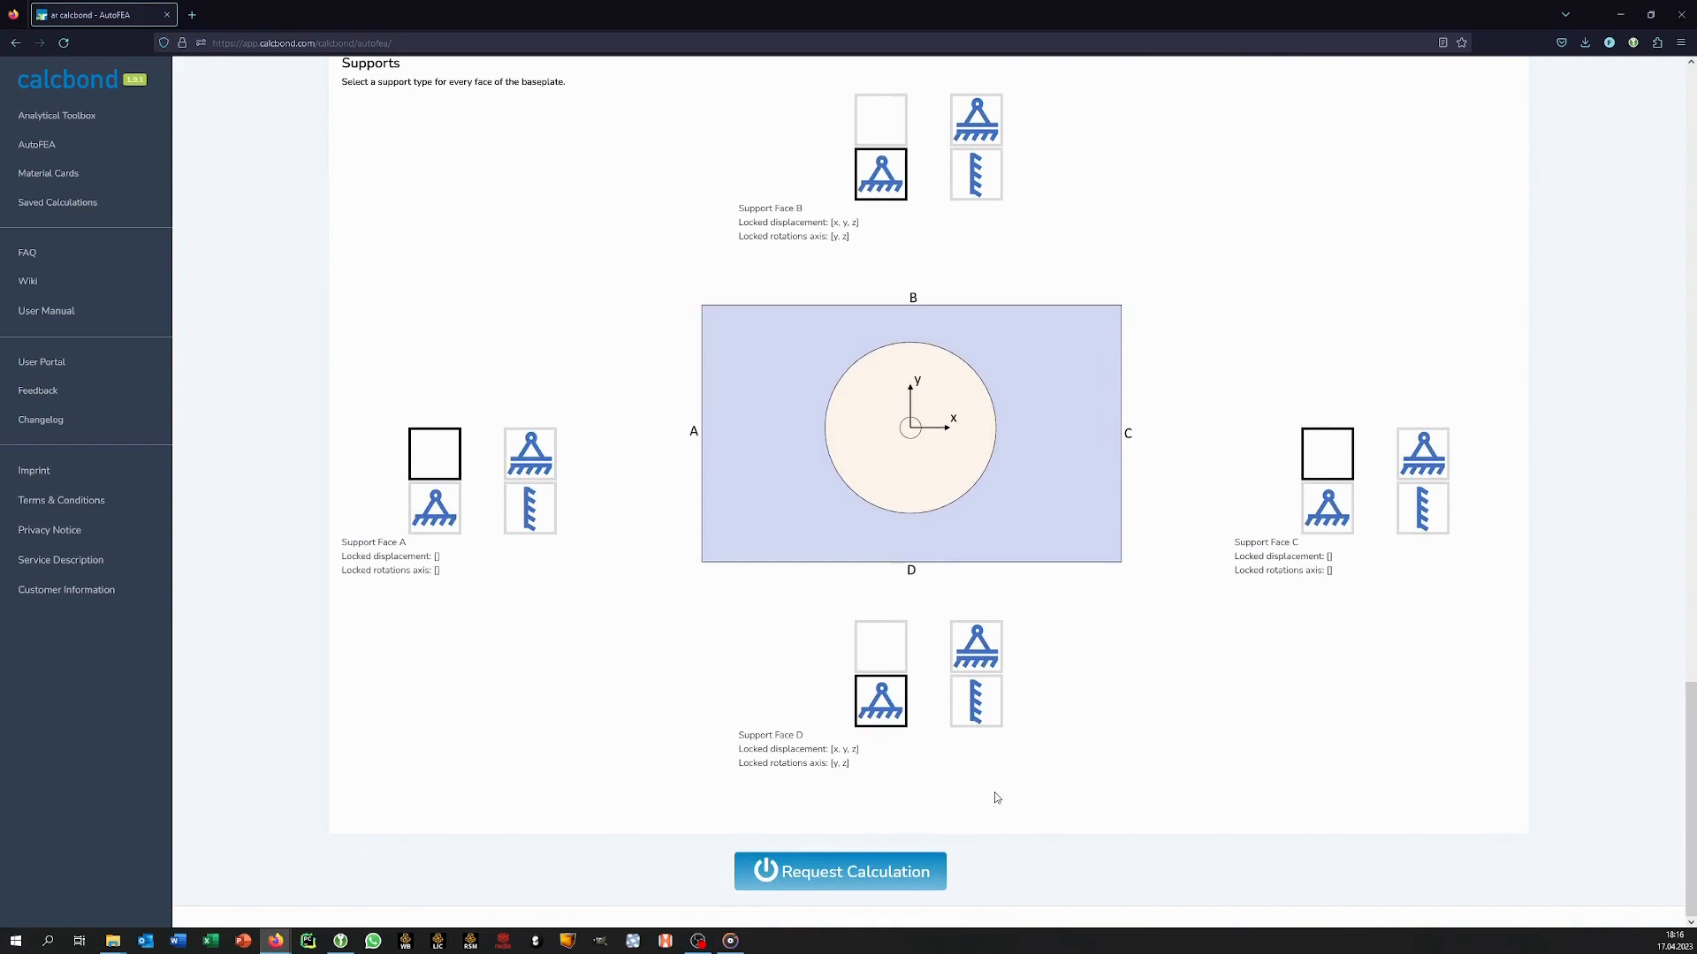
left_click(891, 886)
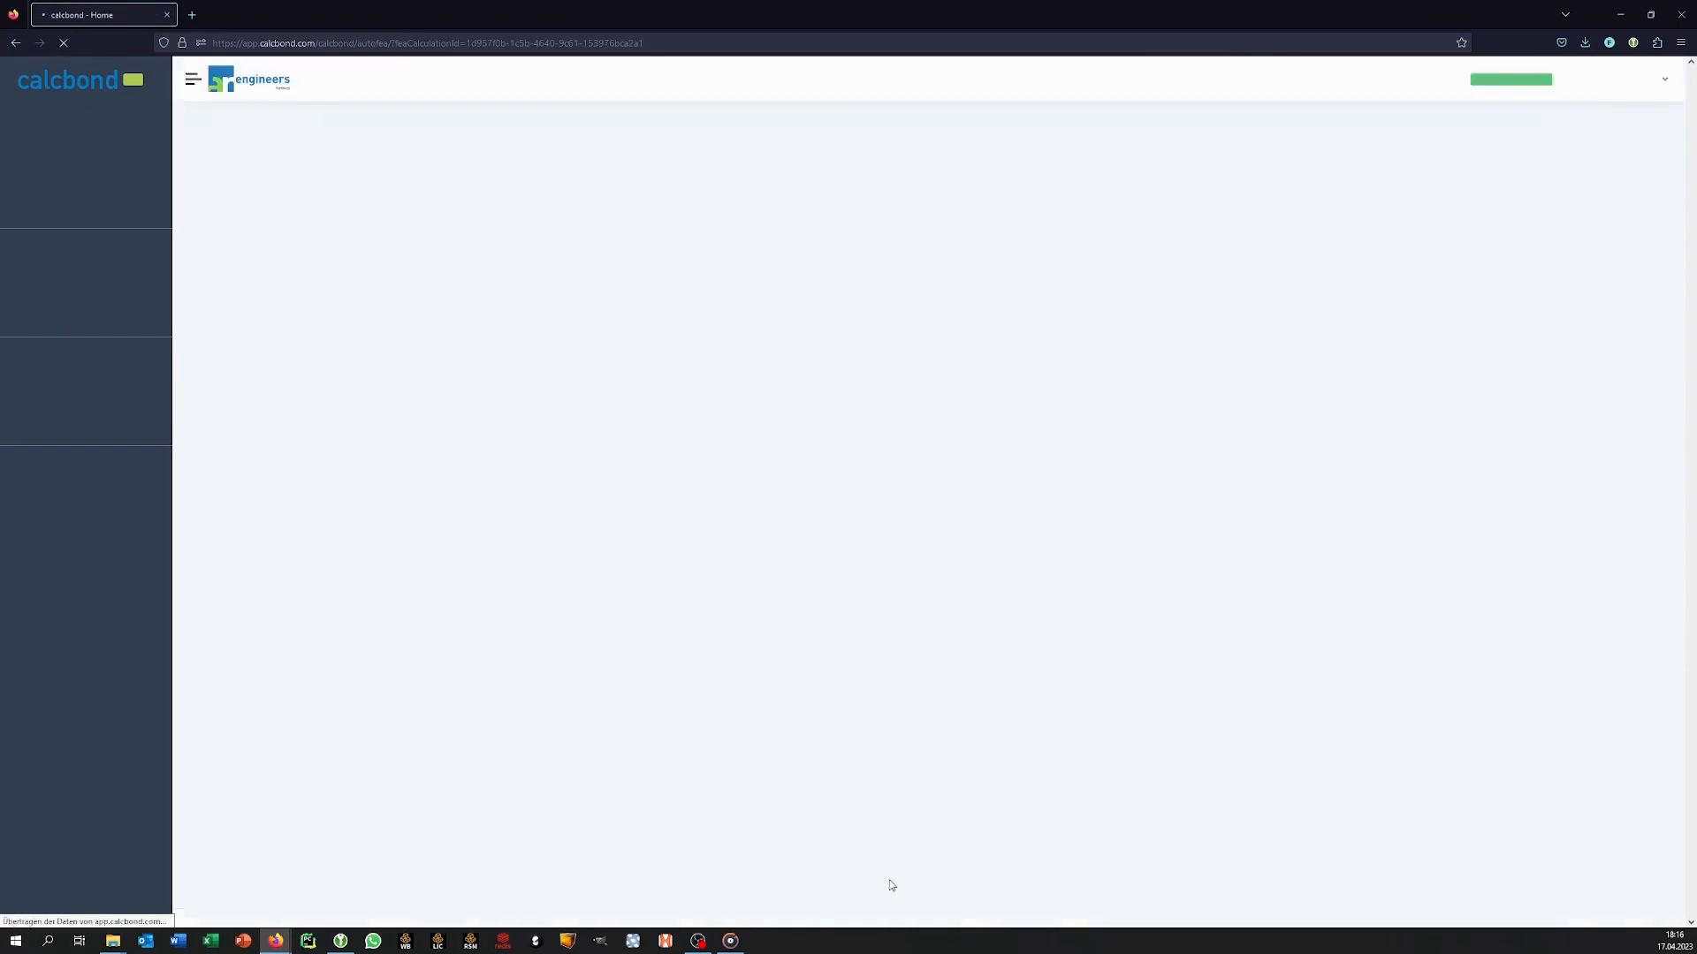
Examine the bonded stud results from mesh statistics and stress values through the deformation, stress and strain plots to the report options.
scroll(904, 871, "down", 1)
scroll(913, 855, "down", 15)
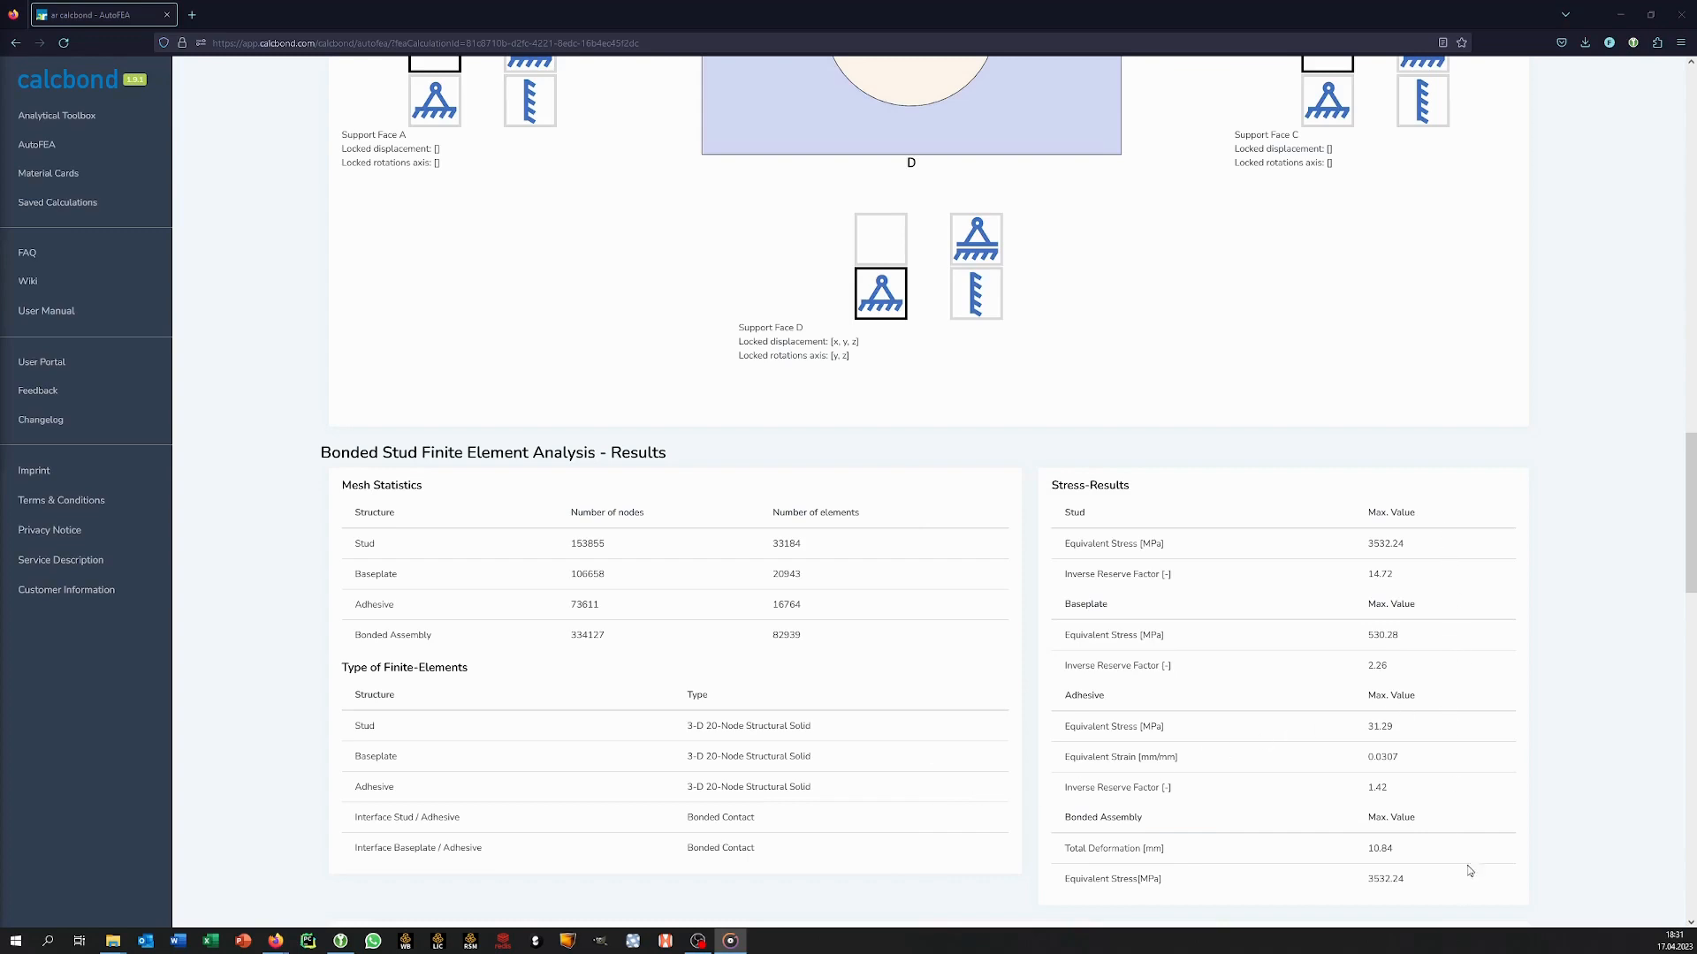
scroll(1471, 855, "down", 3)
scroll(1471, 855, "down", 3)
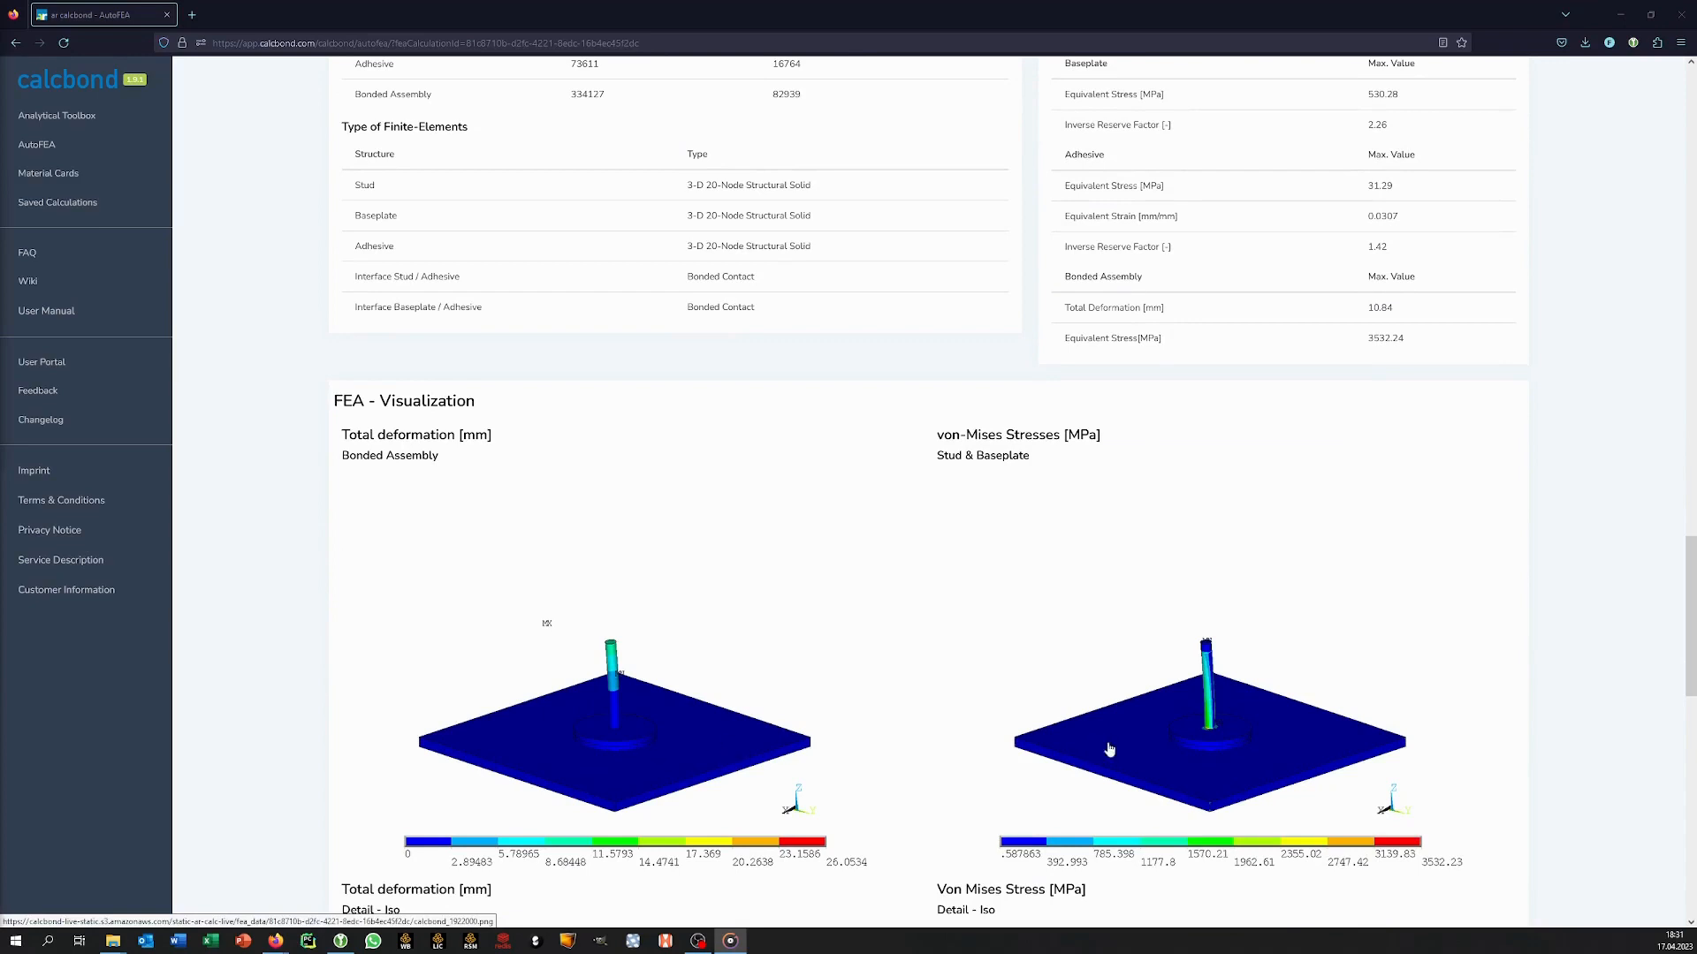
scroll(929, 703, "down", 6)
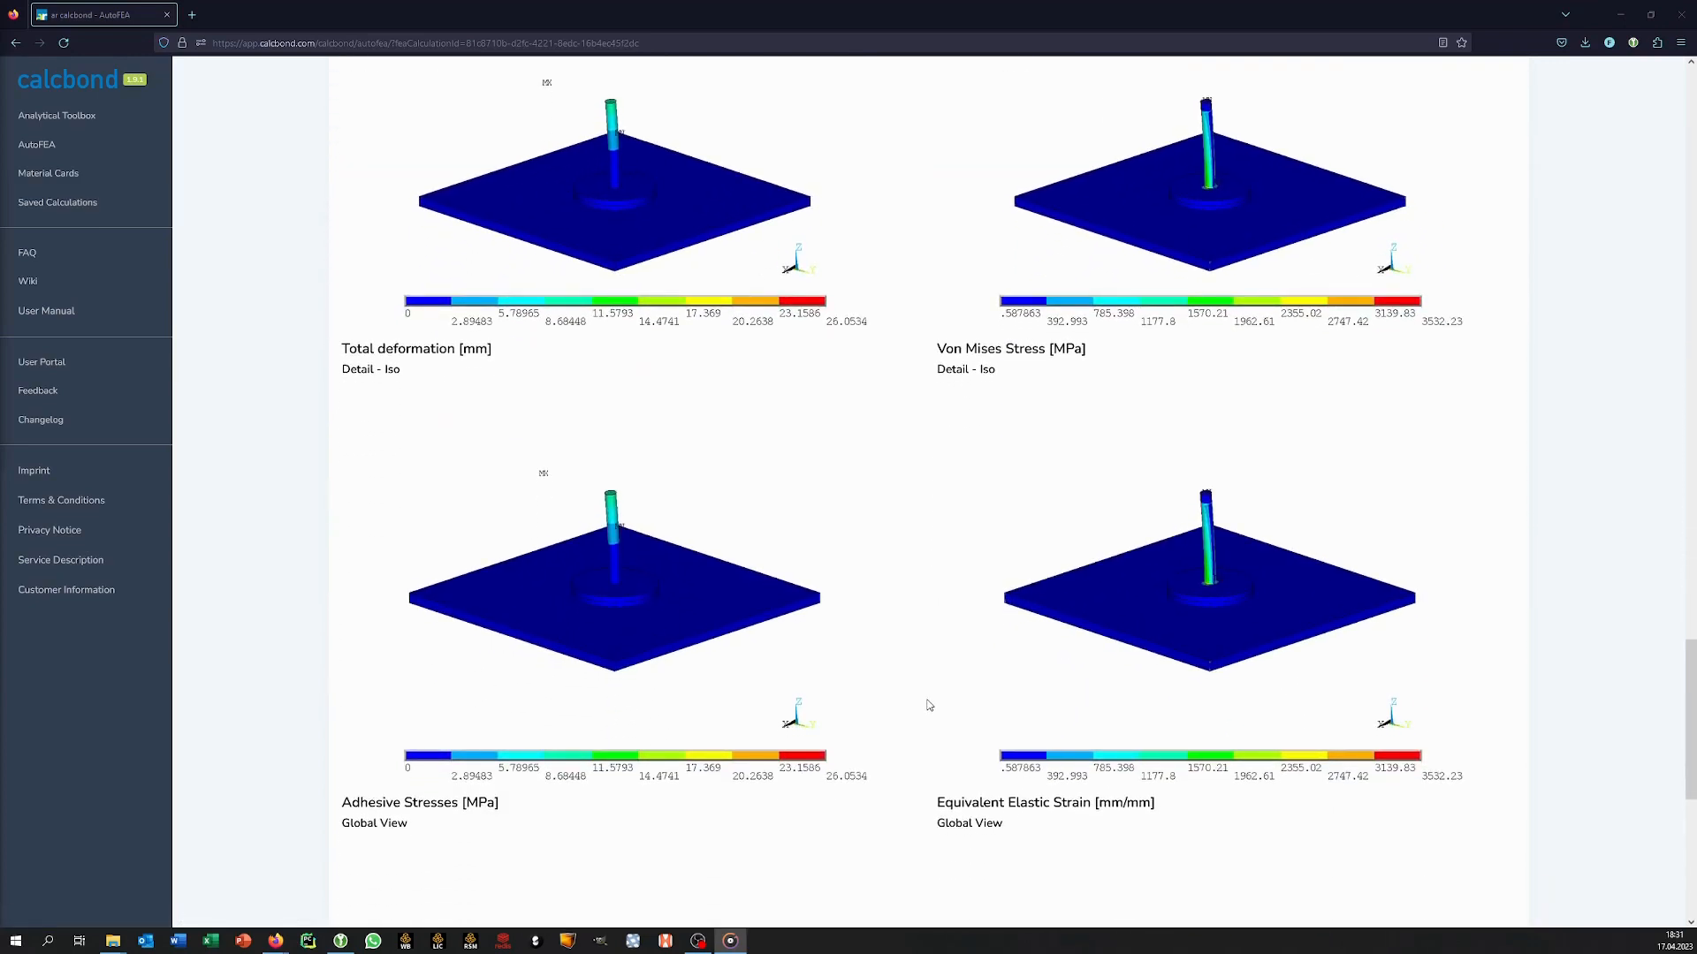
scroll(930, 705, "down", 5)
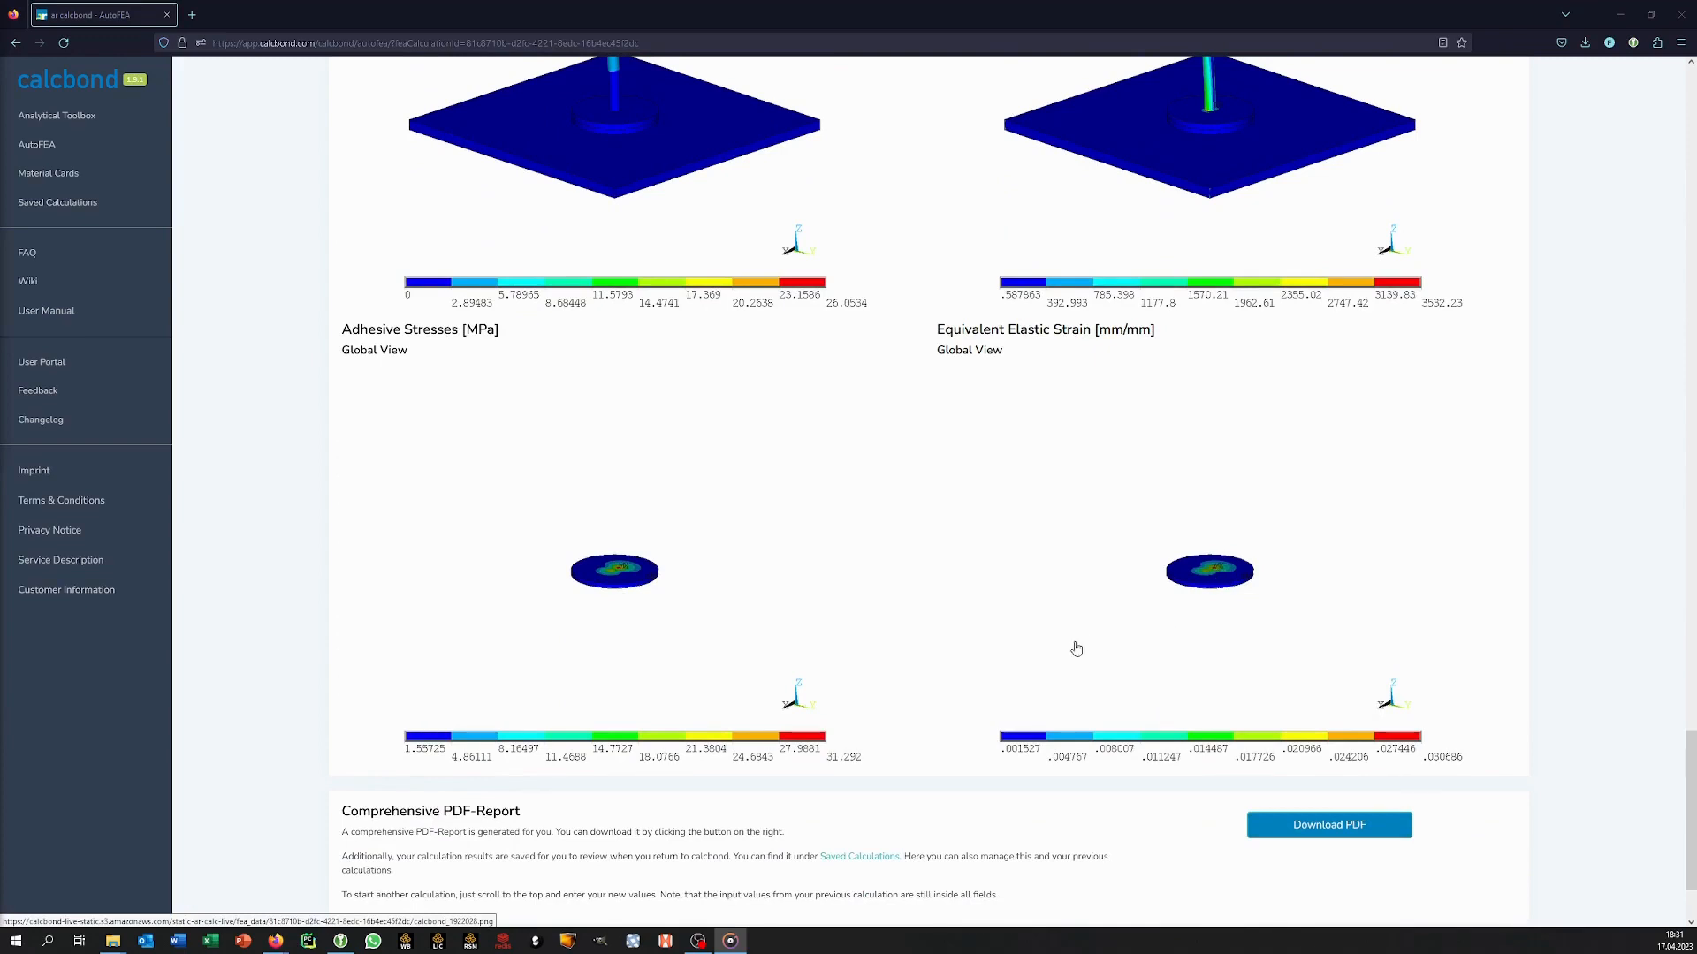
scroll(941, 705, "down", 3)
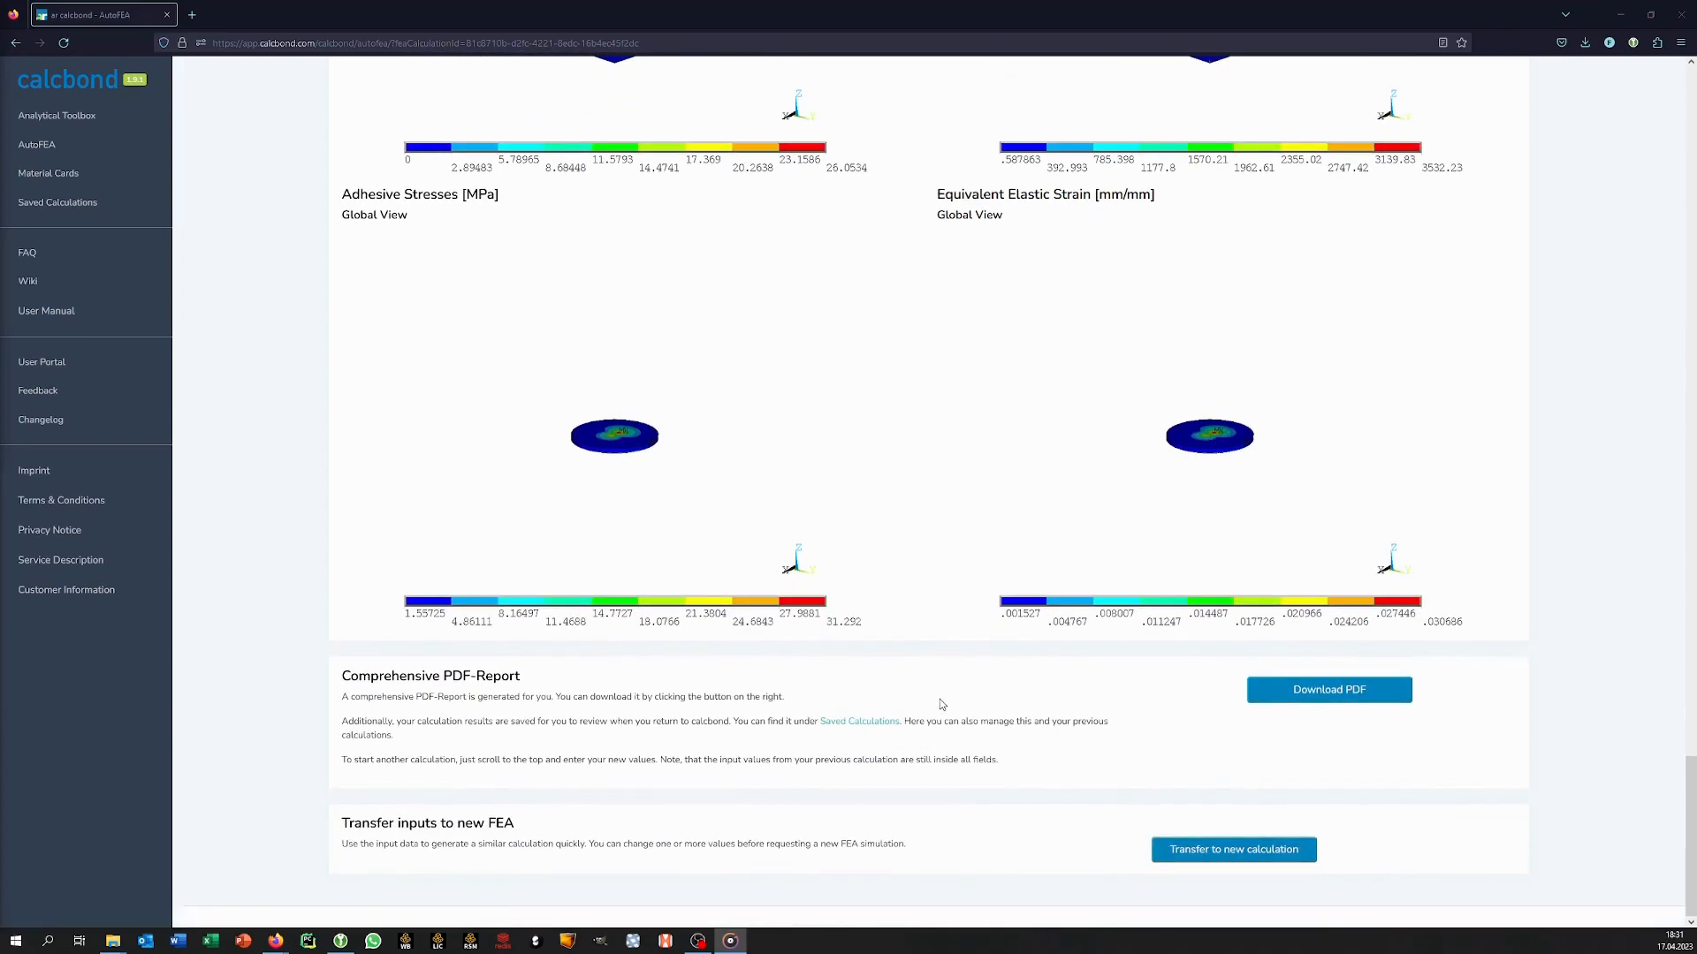